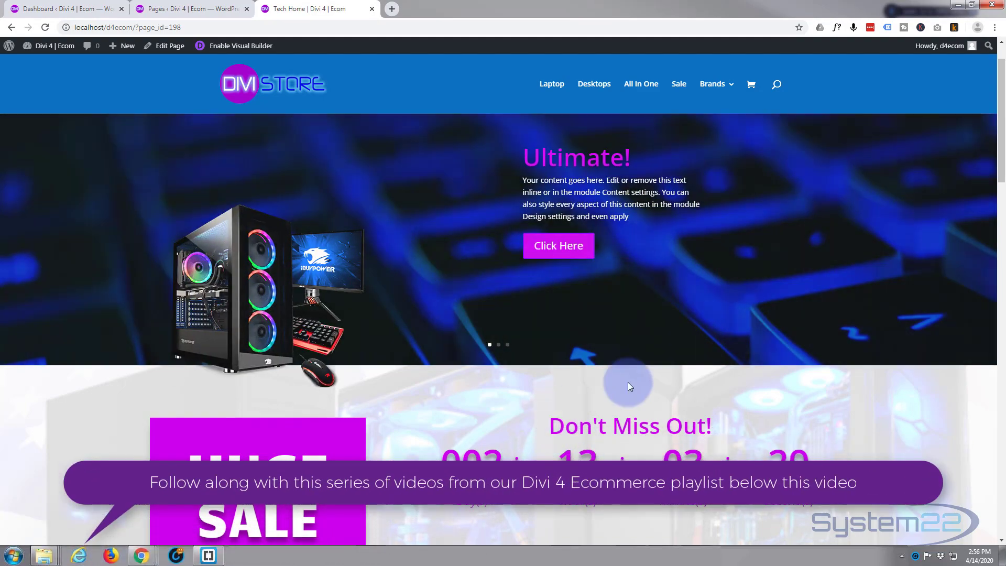
# Look through the Tech Home page down to the Never Miss a Sale subscribe section above the footer
pyautogui.scroll(-7, 544, 272)
pyautogui.scroll(-15, 556, 269)
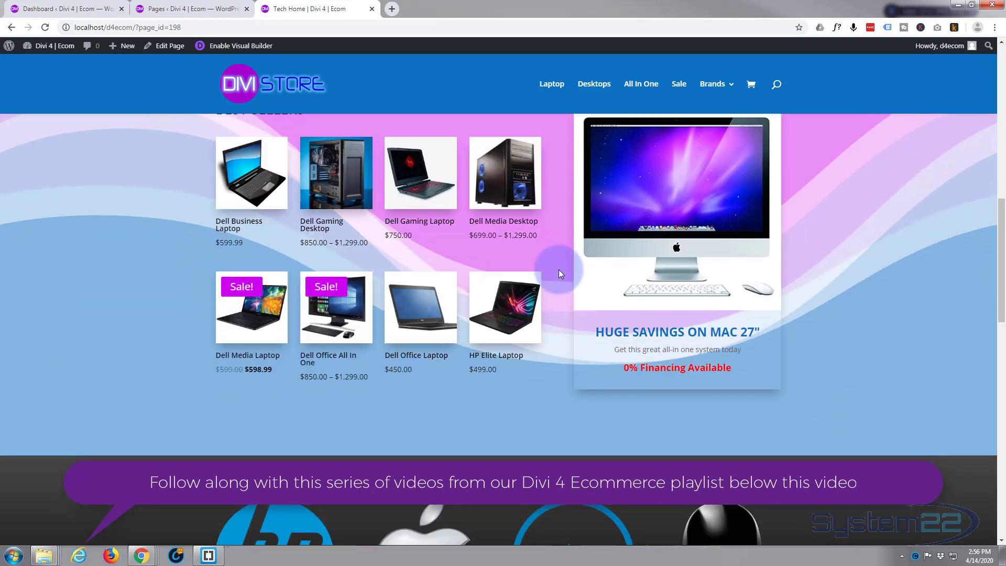
pyautogui.scroll(-3, 561, 269)
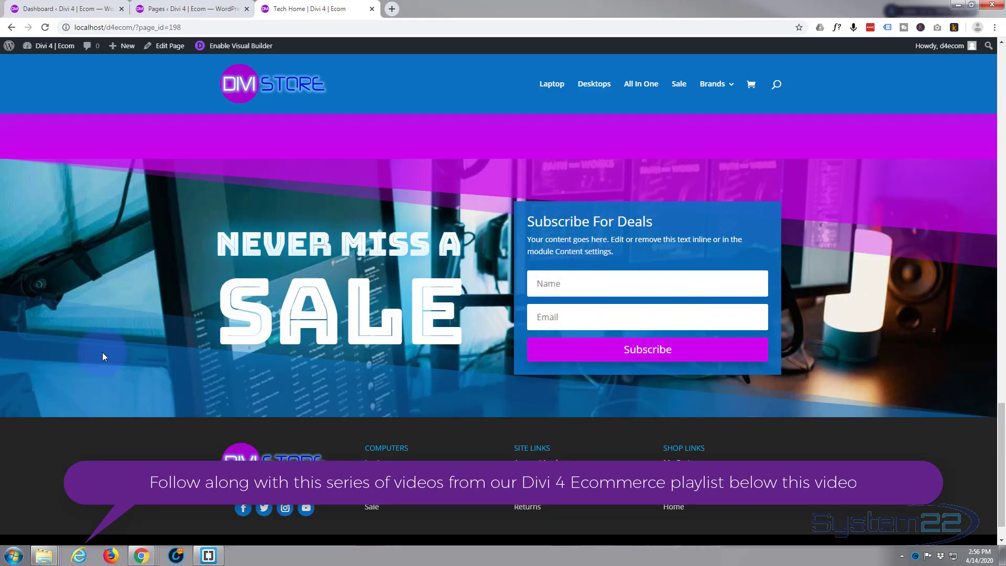
pyautogui.scroll(4, 102, 352)
pyautogui.scroll(-2, 109, 341)
pyautogui.scroll(-3, 109, 339)
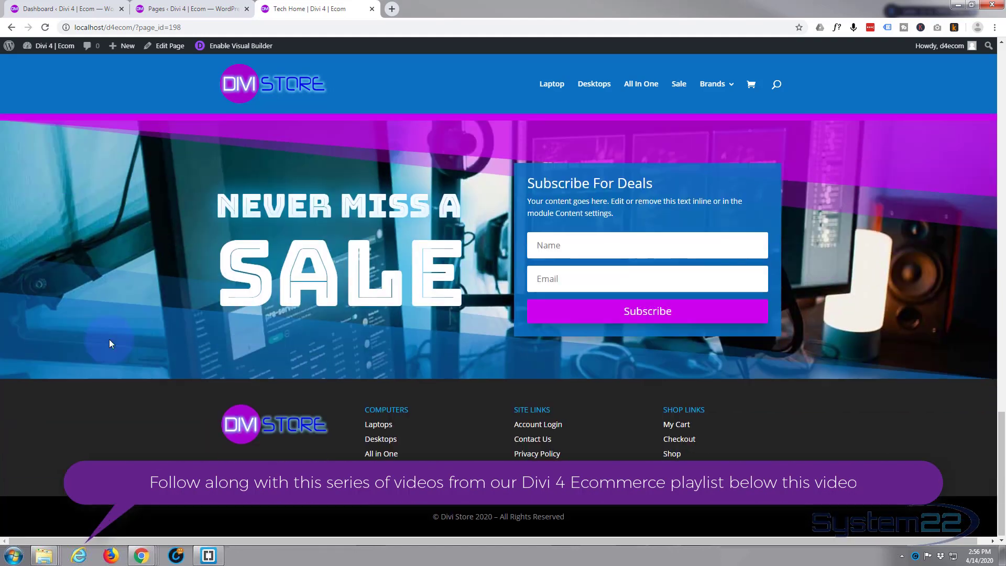
pyautogui.scroll(4, 110, 340)
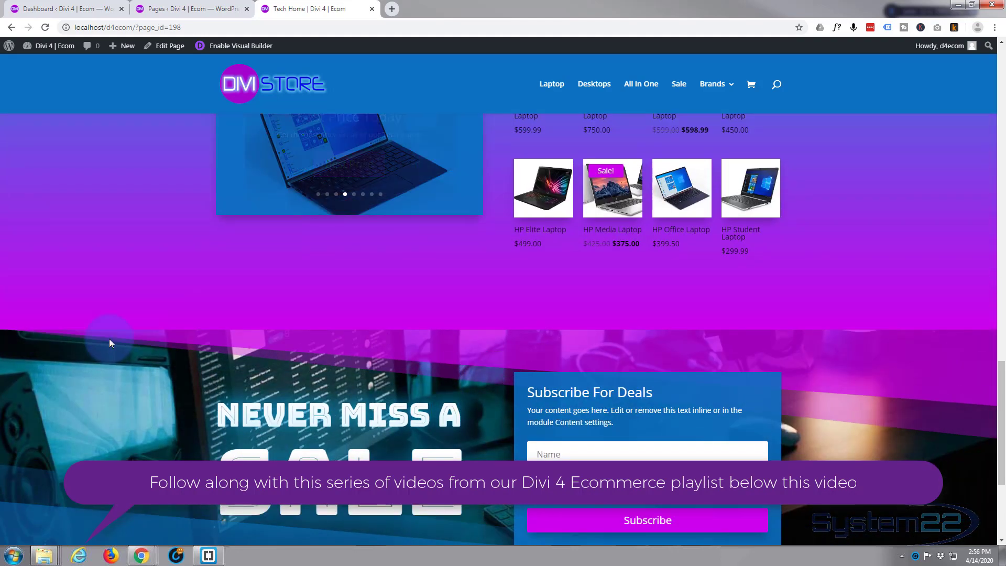
pyautogui.scroll(-4, 109, 339)
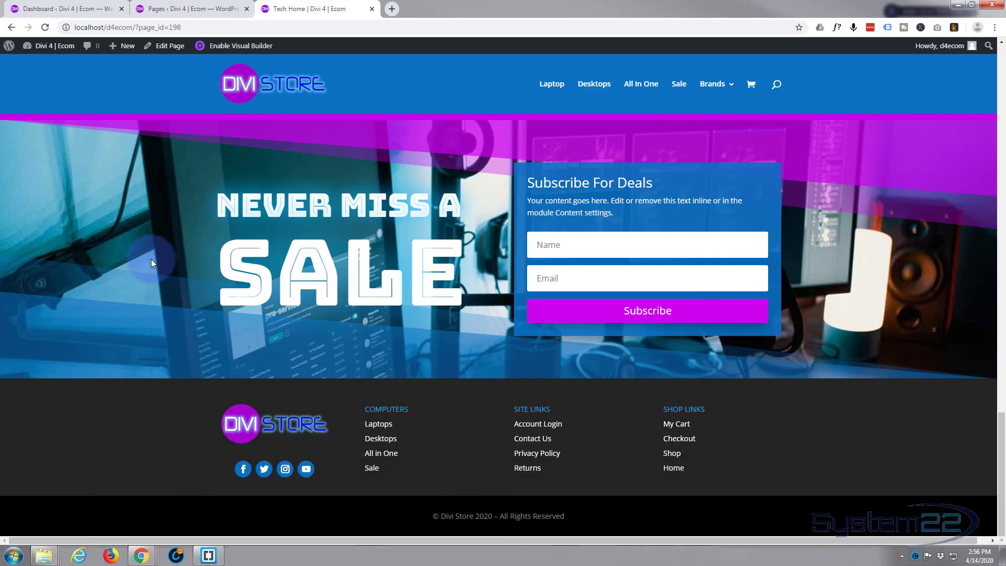
# Enable the Visual Builder and delete the existing Never Miss a Sale subscribe section above the footer
pyautogui.click(238, 47)
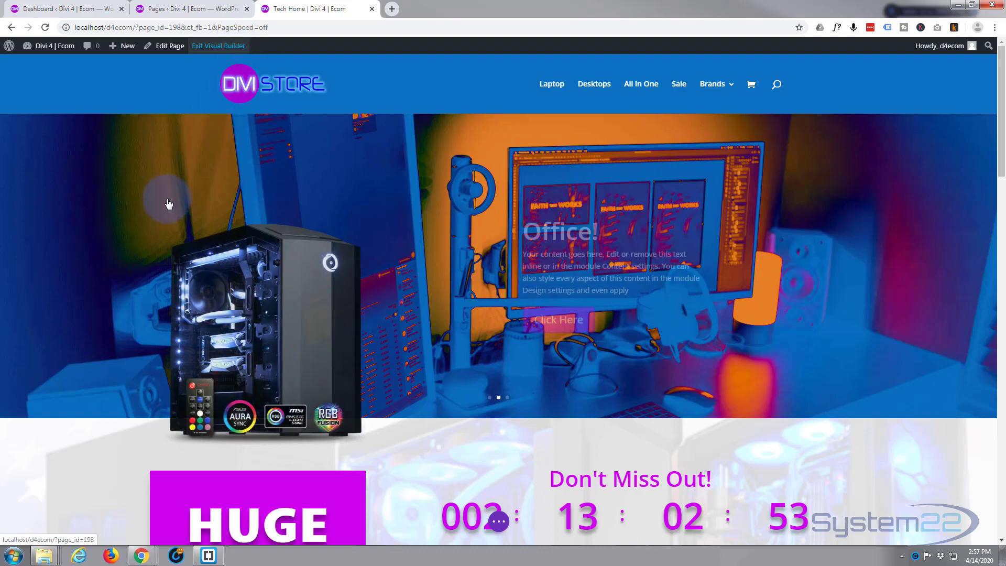
pyautogui.scroll(-4, 148, 86)
pyautogui.scroll(-12, 149, 84)
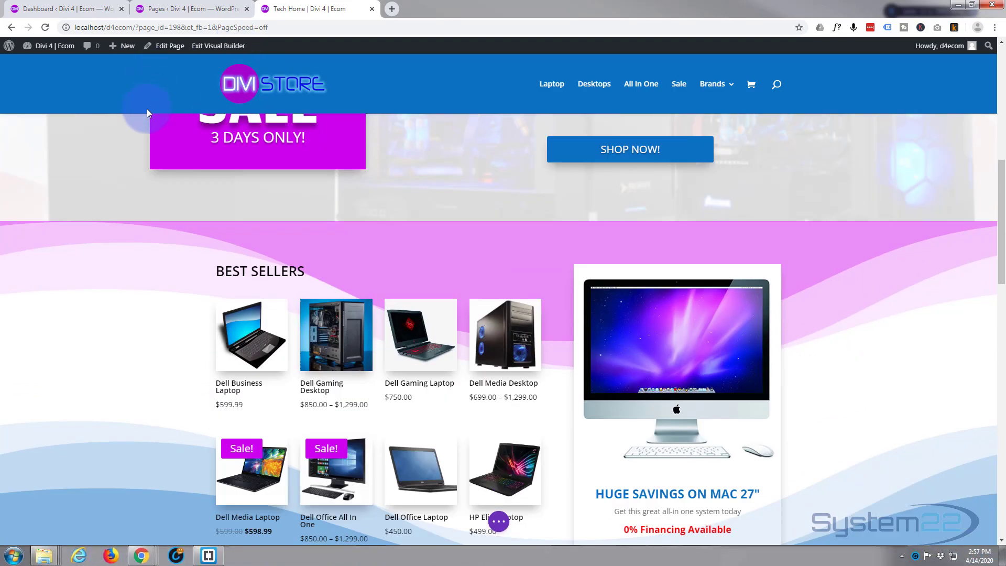
pyautogui.scroll(-9, 151, 184)
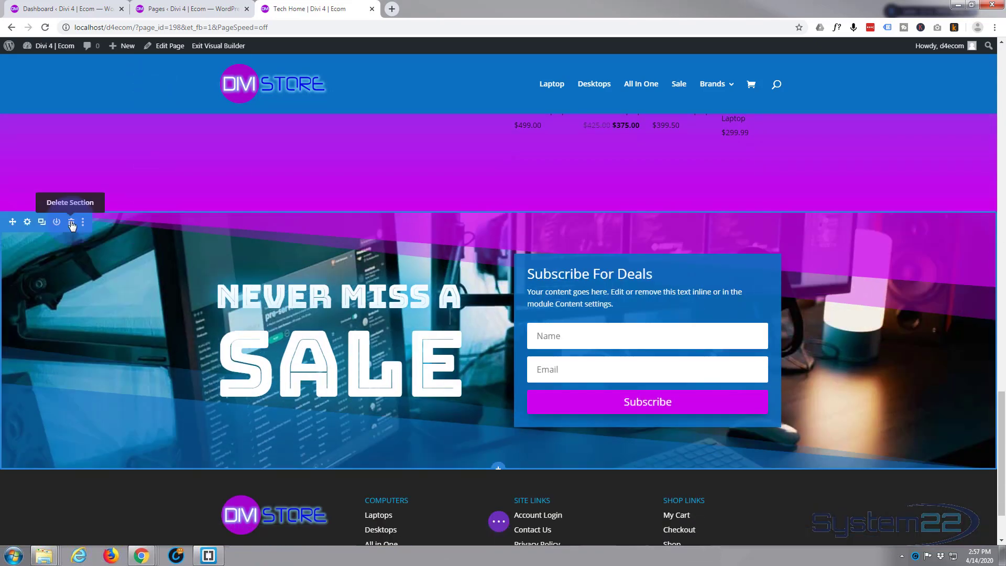
pyautogui.click(72, 223)
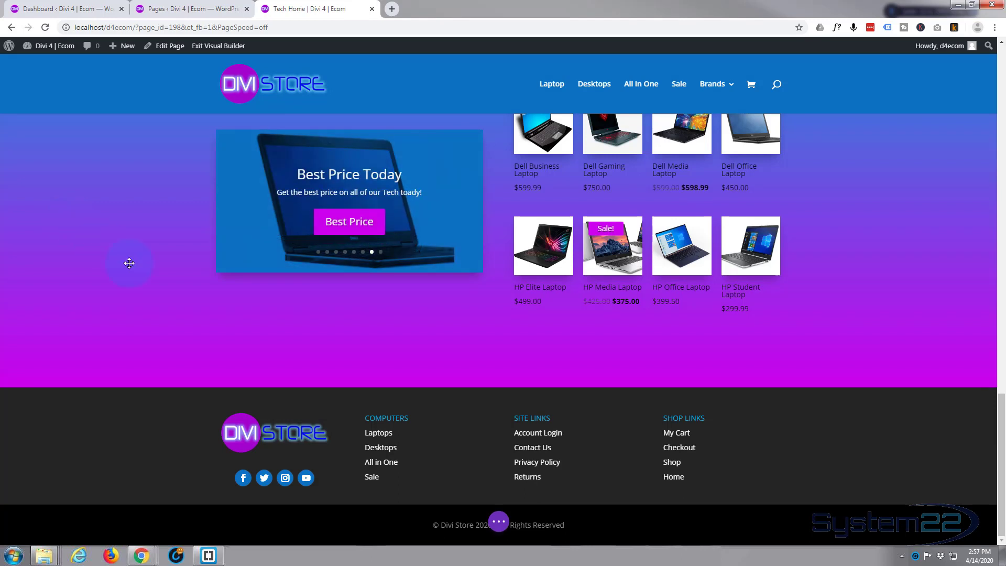
# Insert a regular section above the footer with a row of two equal columns, without adding a module
pyautogui.click(499, 388)
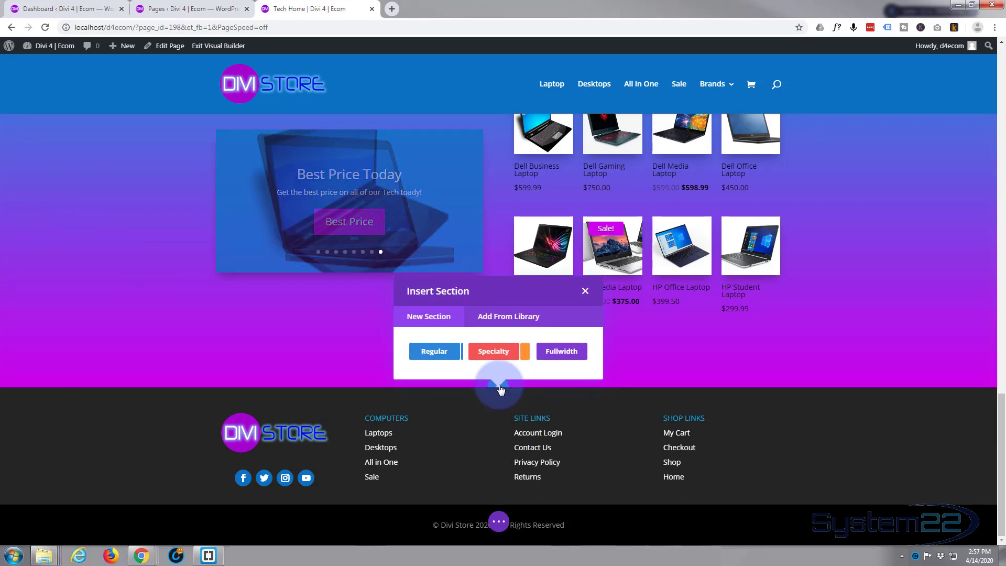
pyautogui.click(431, 350)
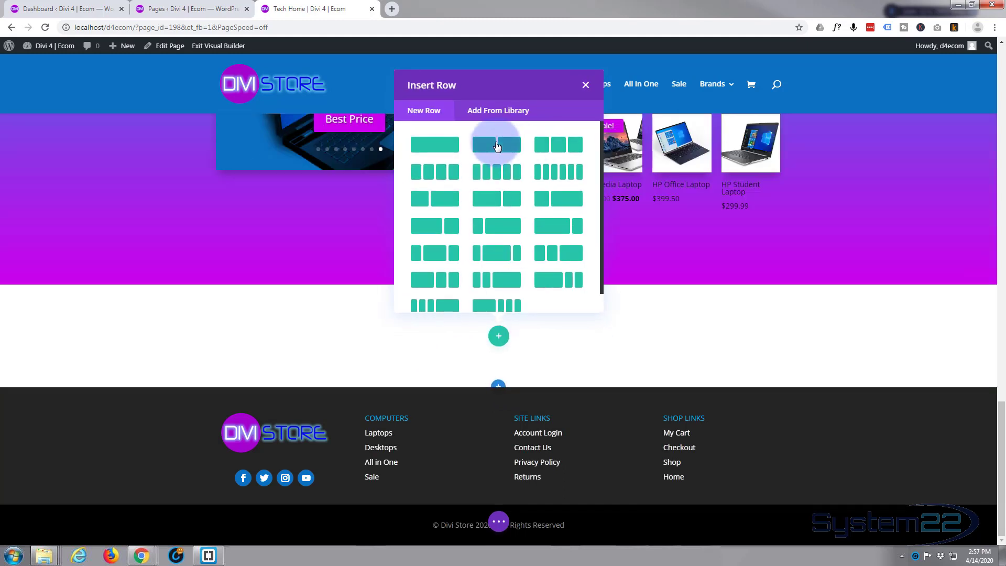
pyautogui.click(496, 145)
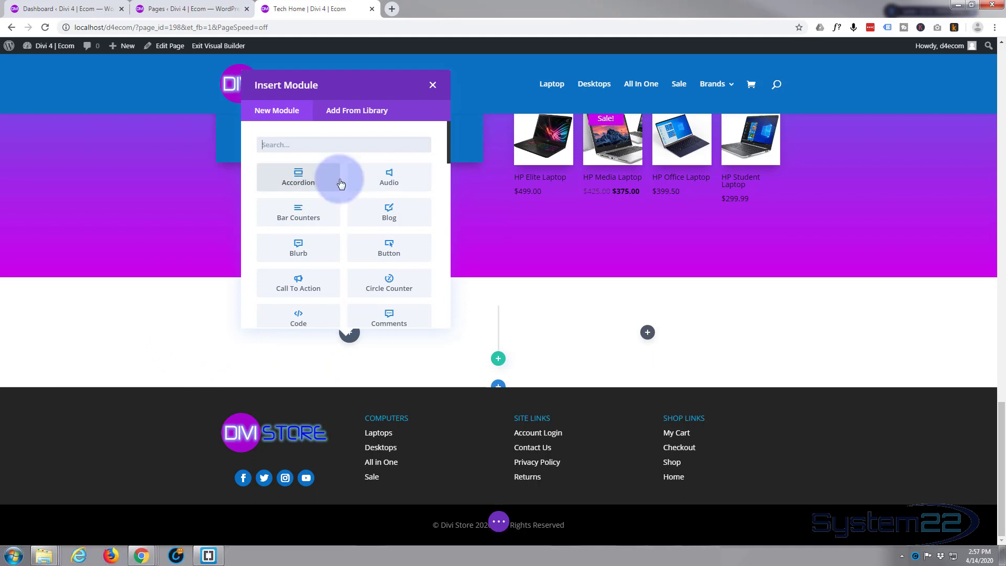
pyautogui.click(432, 85)
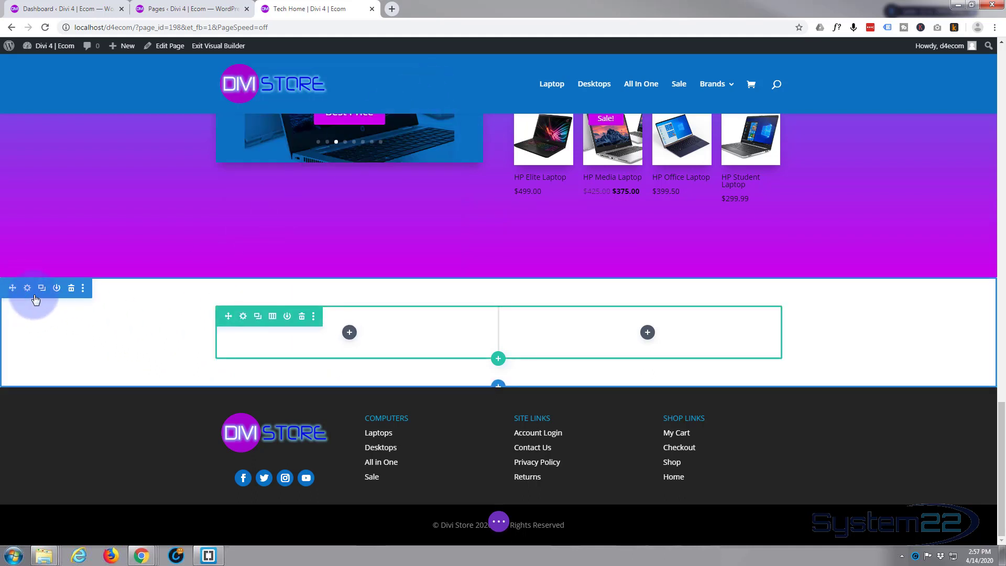
# Set the new section's background image to sl3.jpg from the media library
pyautogui.click(27, 289)
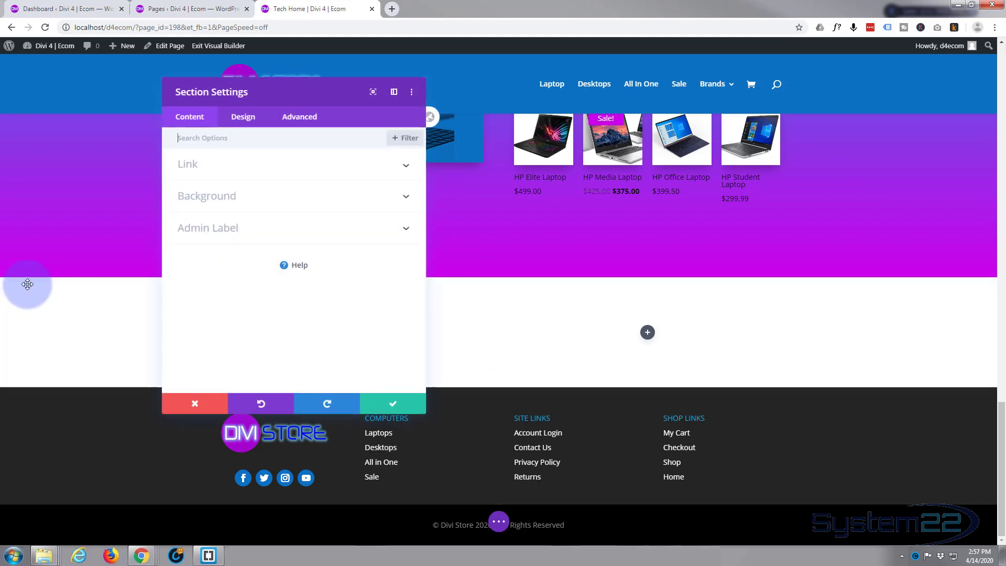
pyautogui.click(241, 201)
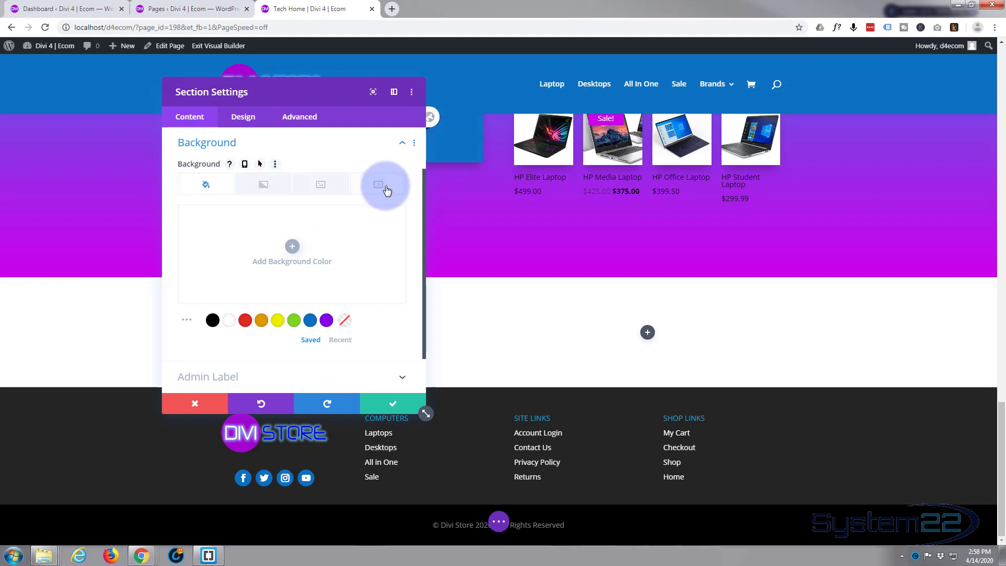
pyautogui.click(324, 186)
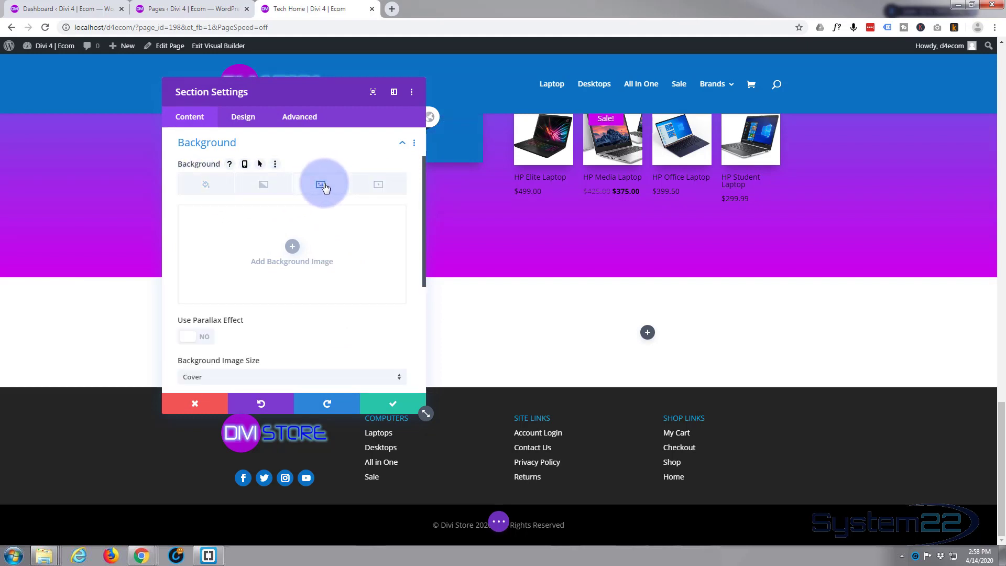
pyautogui.click(292, 246)
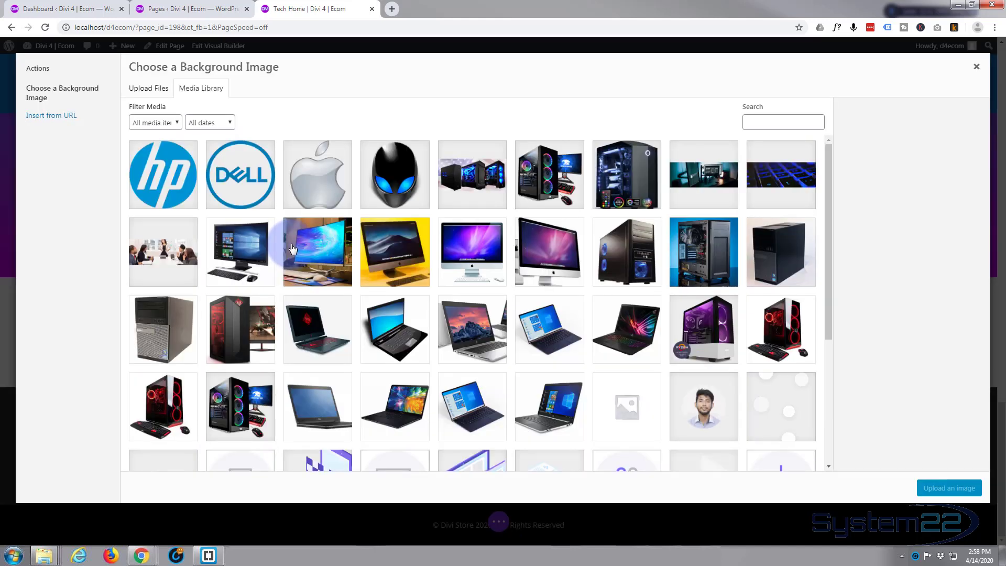
pyautogui.click(691, 186)
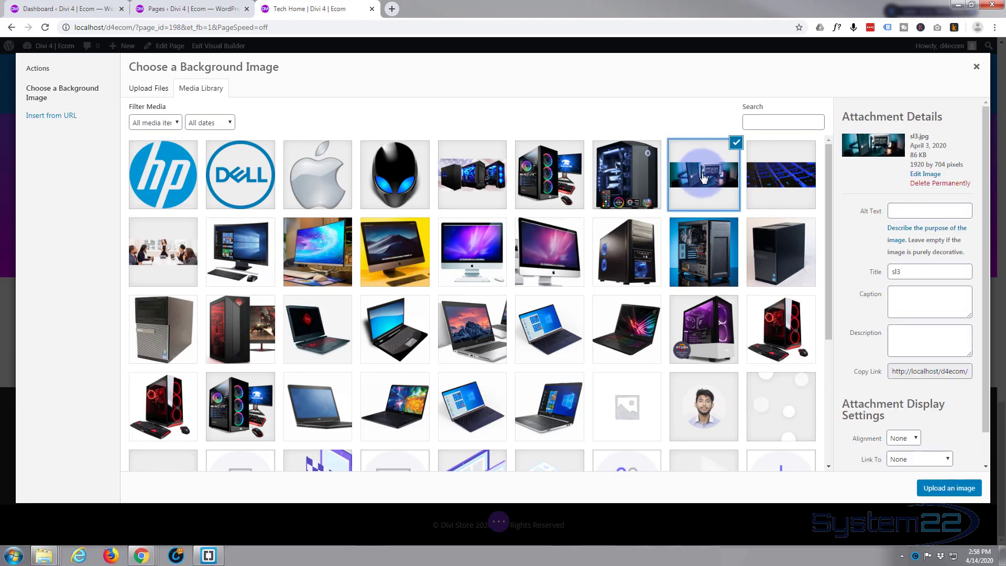
pyautogui.click(965, 490)
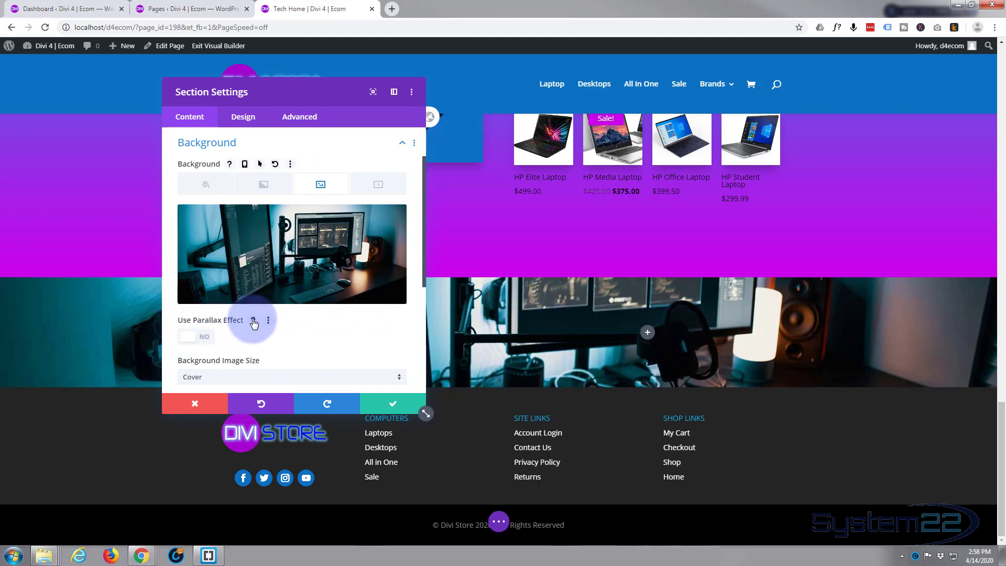
# Turn on the parallax effect for the section's background image and preview how it moves on the page
pyautogui.scroll(-2, 314, 309)
pyautogui.click(195, 289)
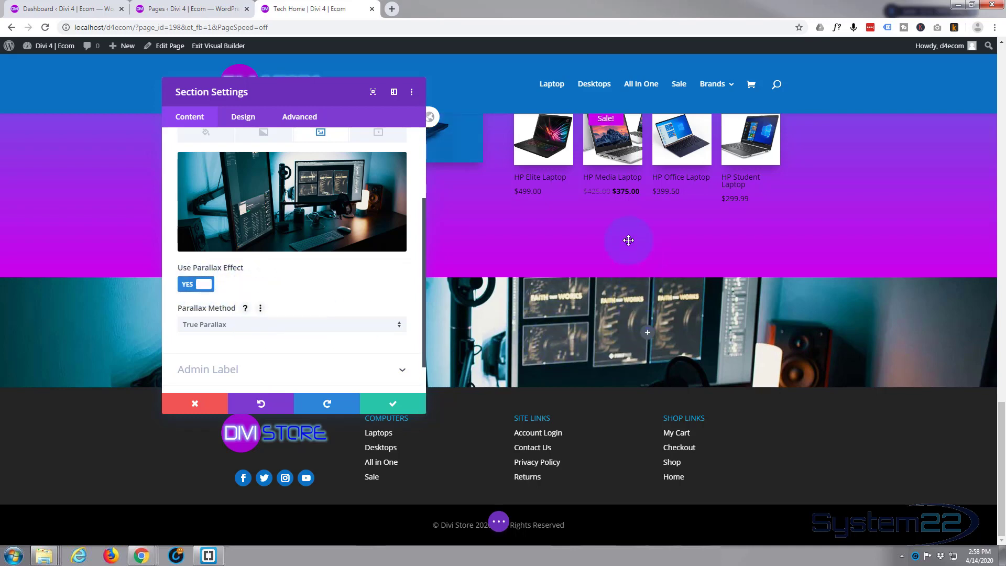
pyautogui.scroll(2, 826, 223)
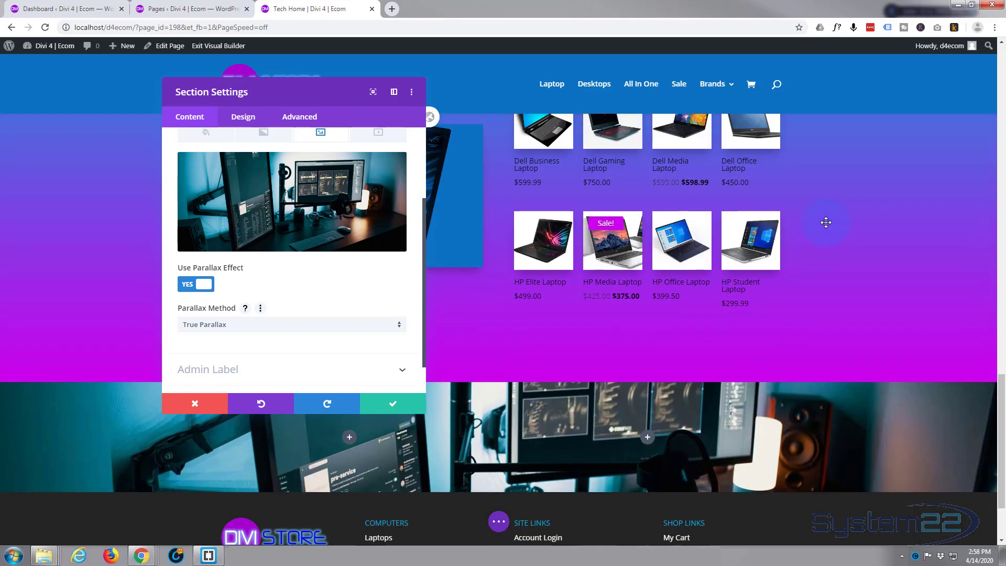
pyautogui.scroll(-2, 827, 221)
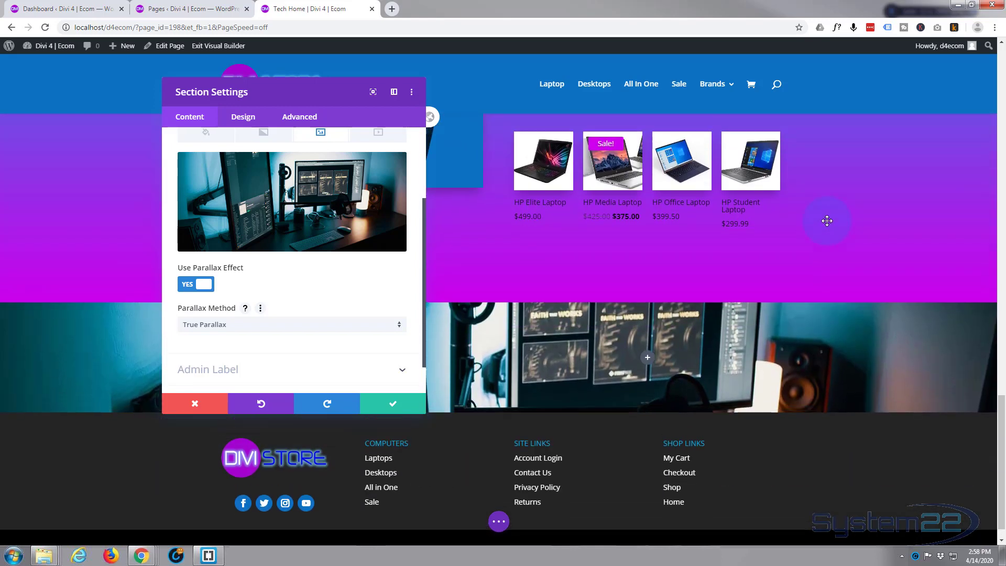
pyautogui.scroll(5, 827, 221)
pyautogui.scroll(-5, 827, 220)
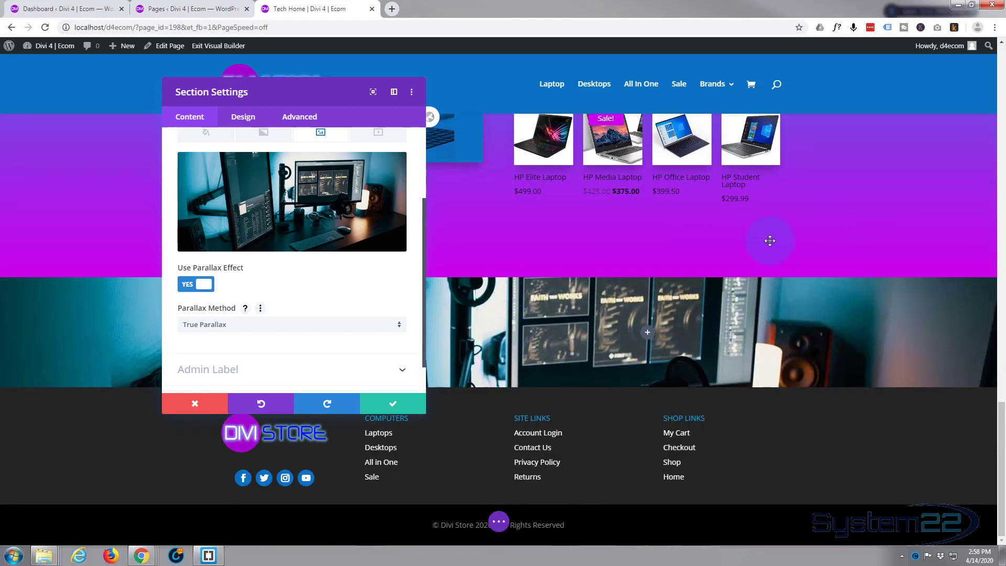
# Change the background's parallax method to CSS, preview it on the page, and save the section settings
pyautogui.click(276, 325)
pyautogui.click(196, 353)
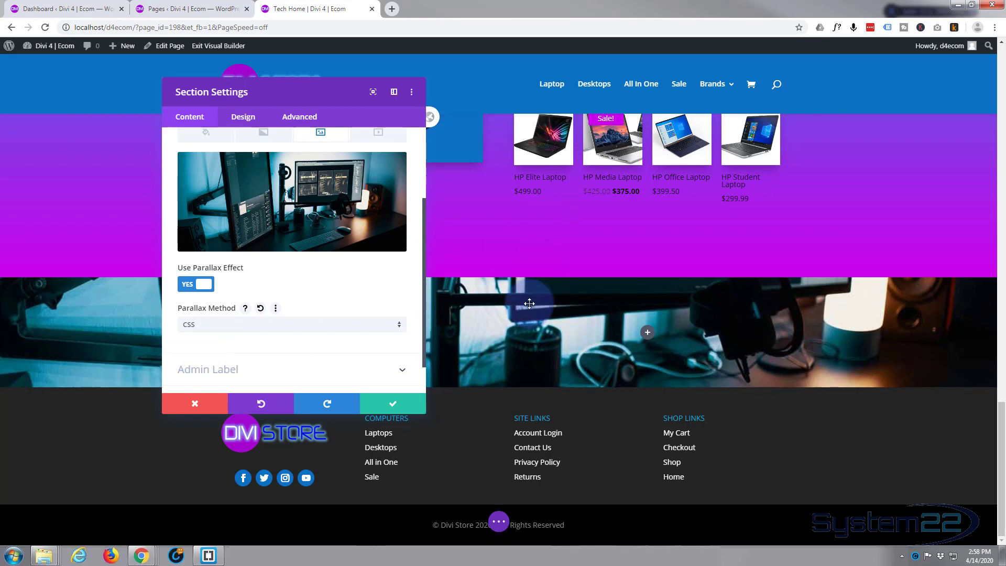
pyautogui.scroll(2, 532, 283)
pyautogui.scroll(-2, 530, 302)
pyautogui.scroll(4, 529, 302)
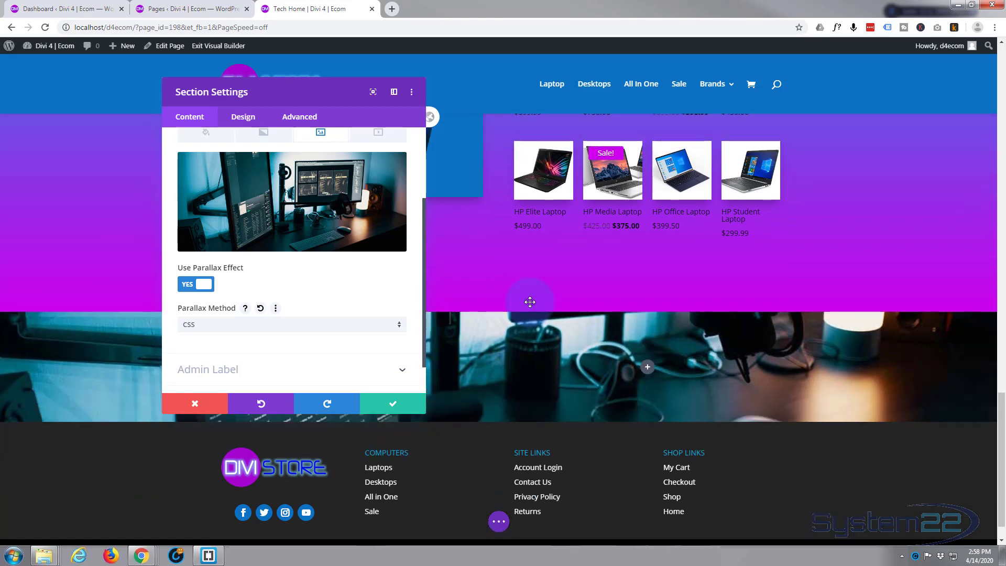
pyautogui.scroll(-3, 531, 308)
pyautogui.scroll(-1, 531, 307)
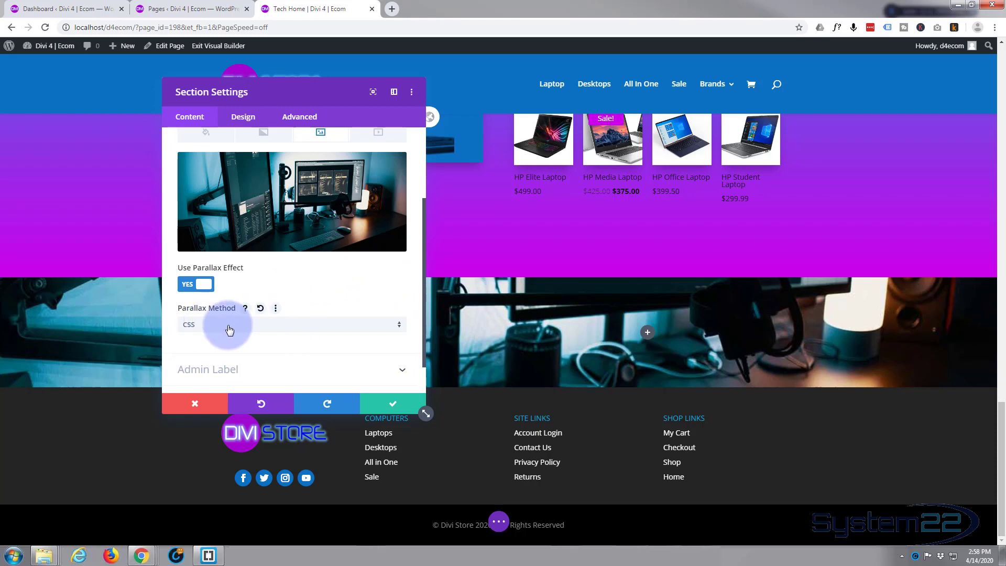
pyautogui.click(398, 407)
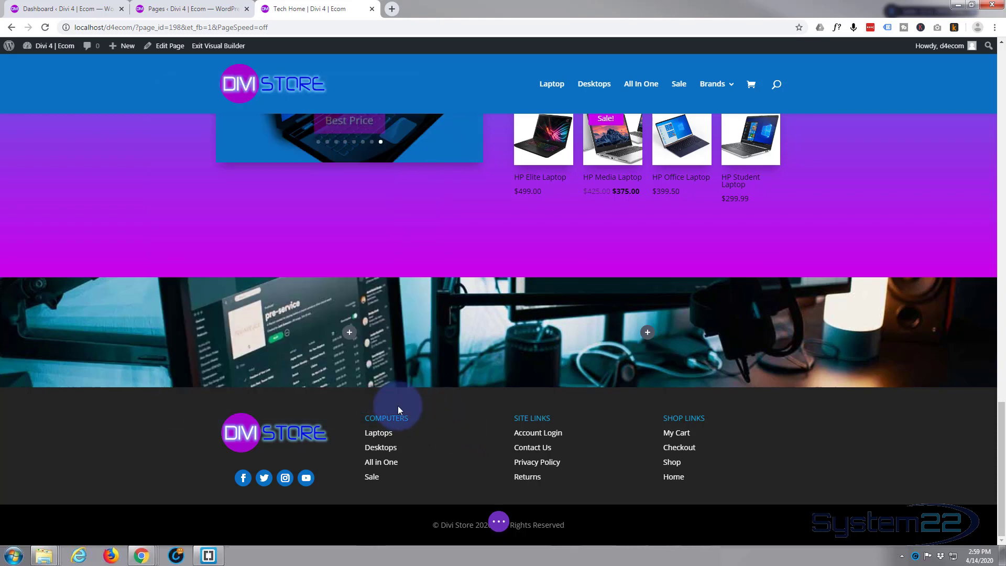
# Insert a Text module in the first column of the new section
pyautogui.click(349, 335)
pyautogui.scroll(-10, 296, 235)
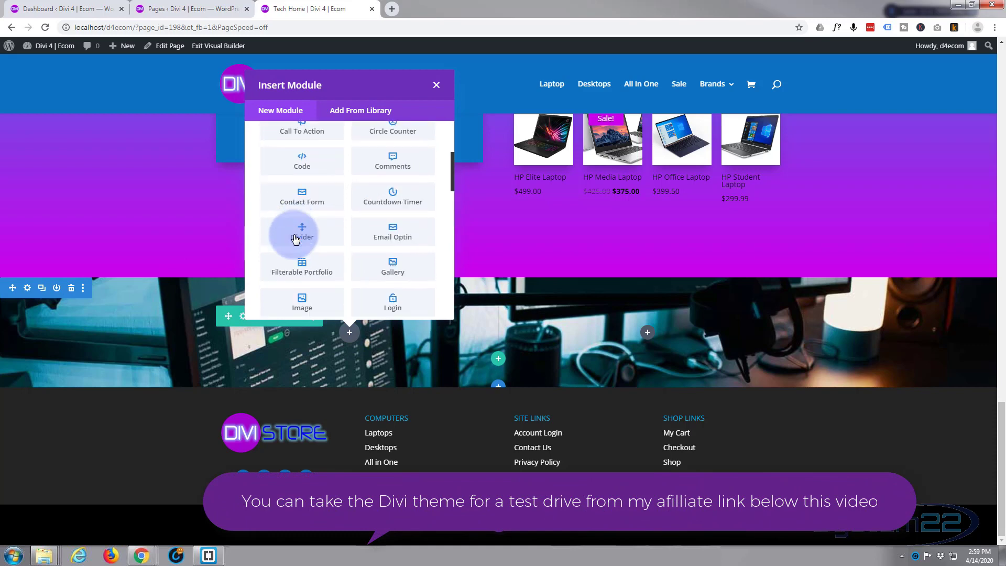
pyautogui.scroll(-6, 296, 234)
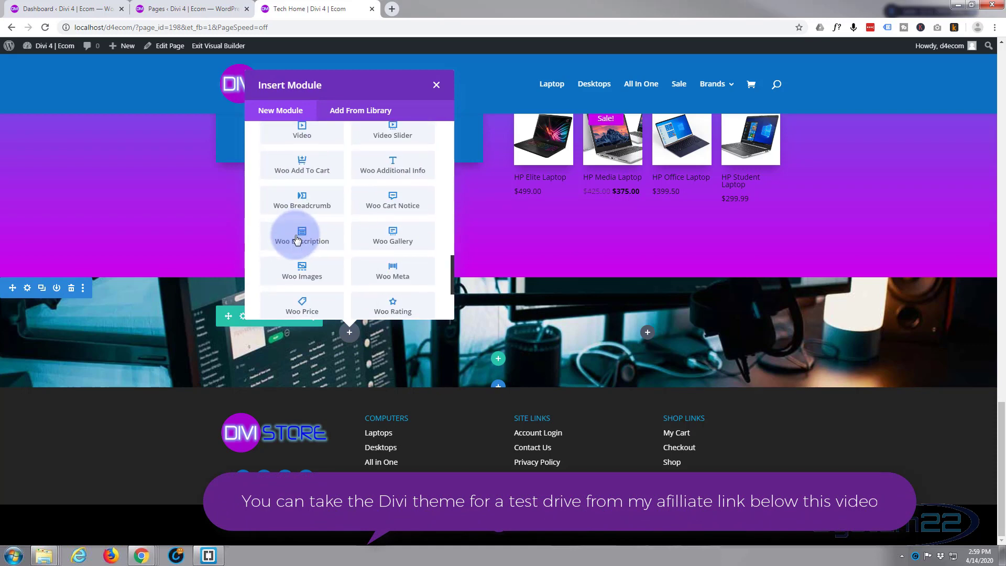
pyautogui.scroll(5, 296, 235)
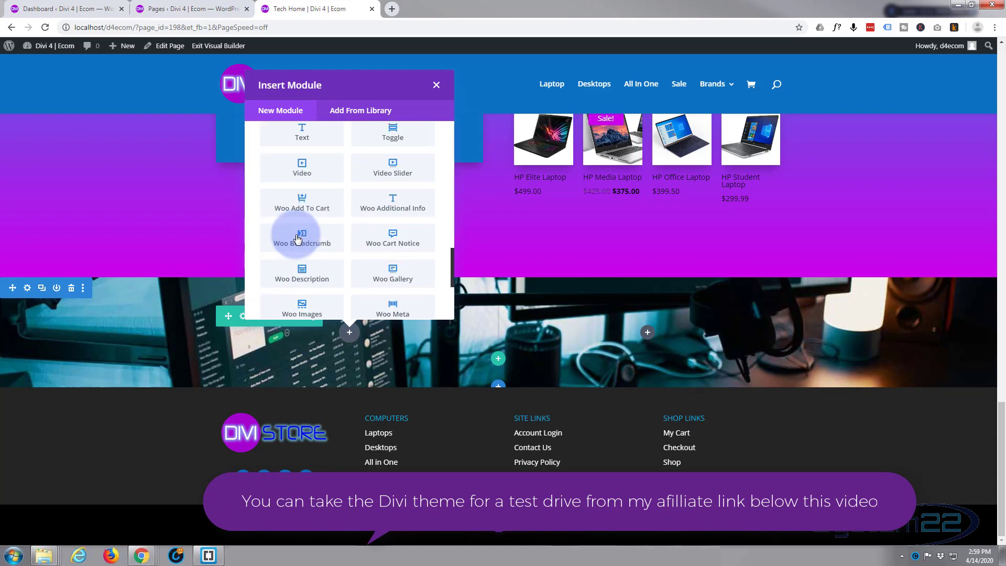
pyautogui.click(303, 237)
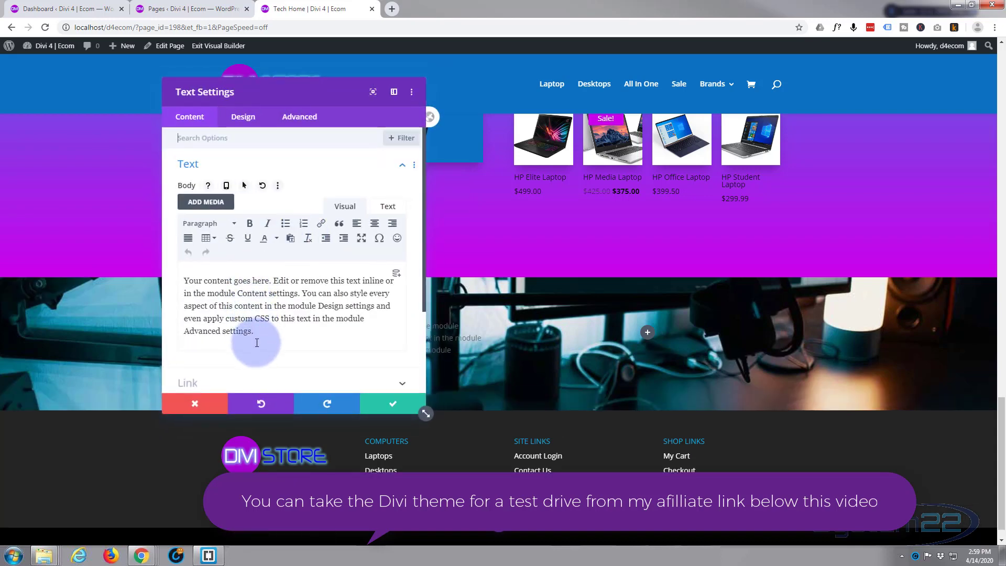
# Replace the Text module's placeholder body with "Never Miss A" and "Sale" as two separate paragraphs
pyautogui.moveTo(258, 340); pyautogui.dragTo(168, 288)
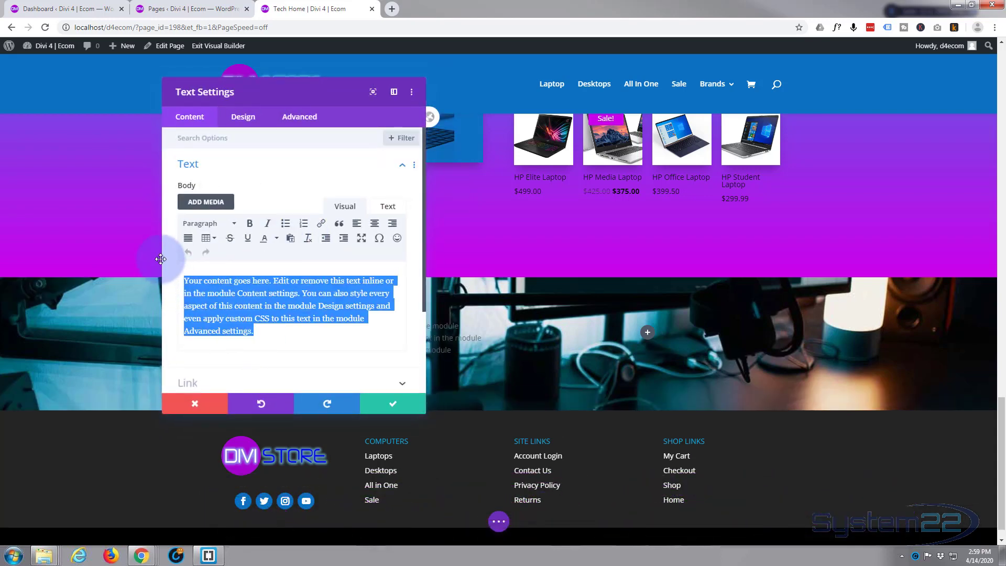
pyautogui.press('Delete')
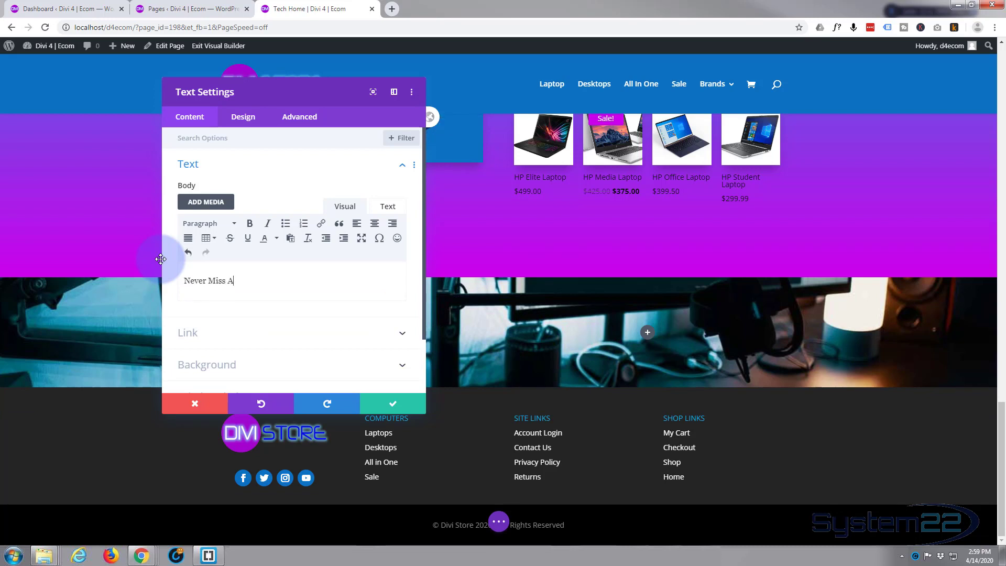
pyautogui.press('Return')
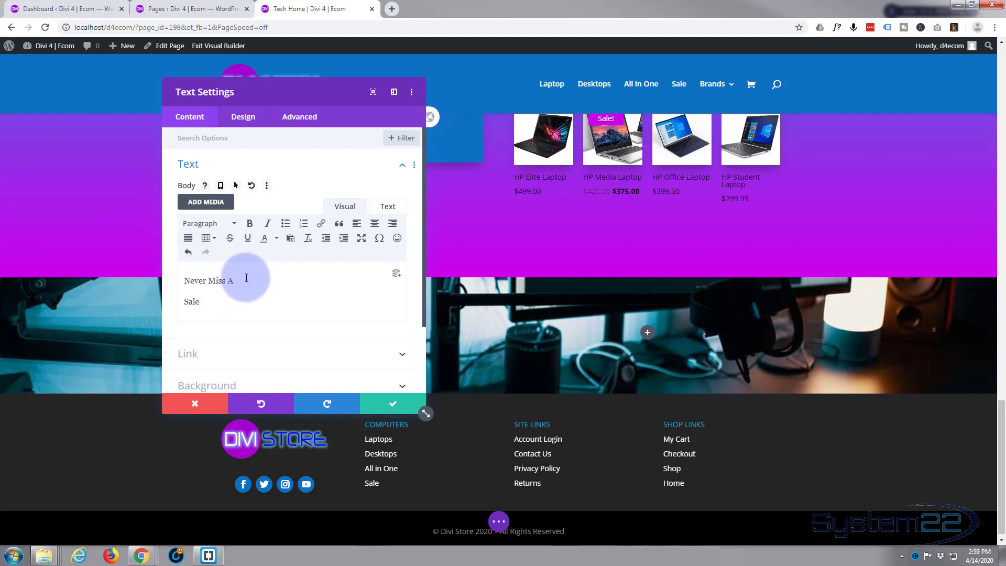
# Format "Never Miss A" as Heading 2 and "Sale" as Heading 1 in the text body
pyautogui.moveTo(245, 279); pyautogui.dragTo(184, 280)
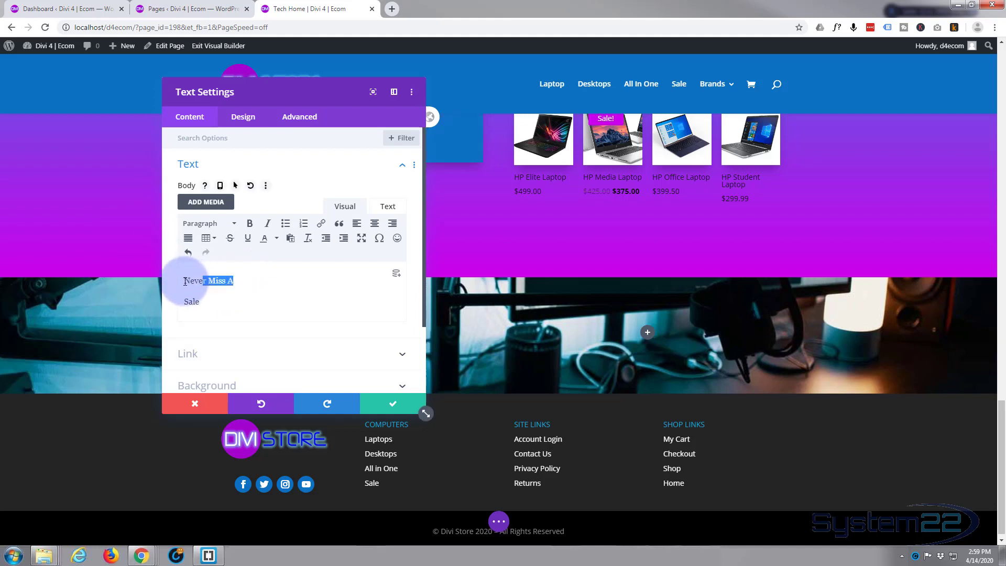
pyautogui.click(234, 227)
pyautogui.click(227, 293)
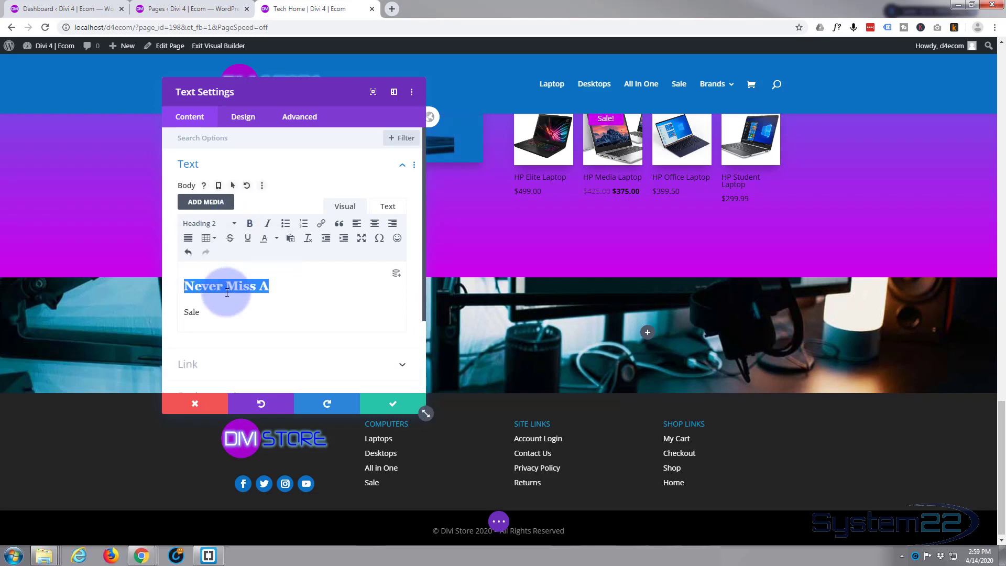
pyautogui.moveTo(200, 312); pyautogui.dragTo(168, 312)
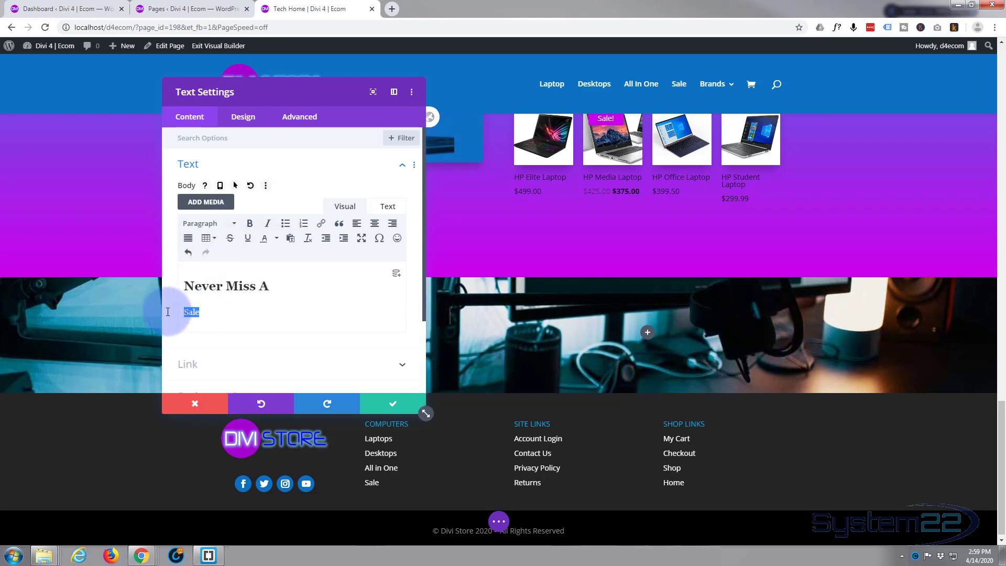
pyautogui.click(234, 227)
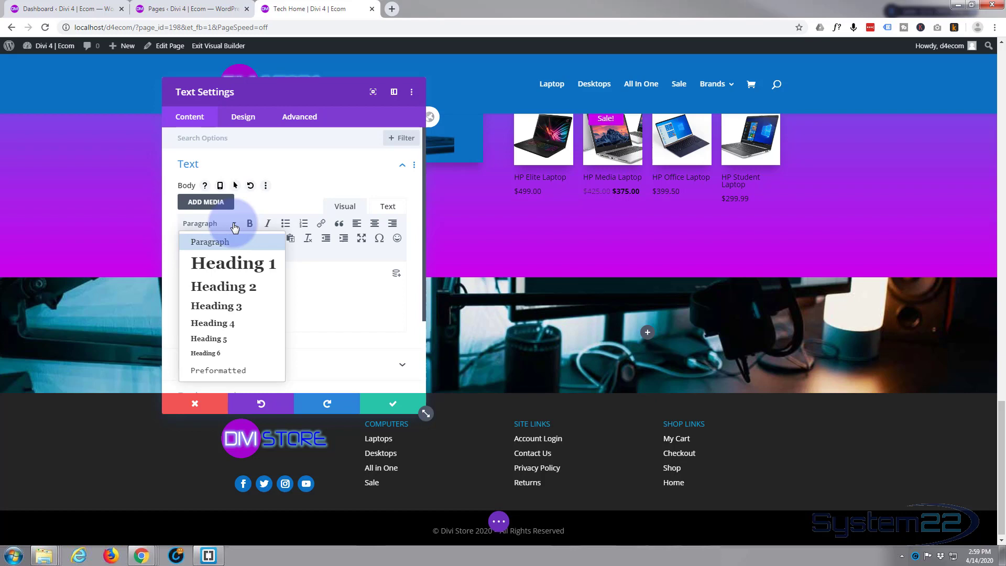
pyautogui.click(224, 261)
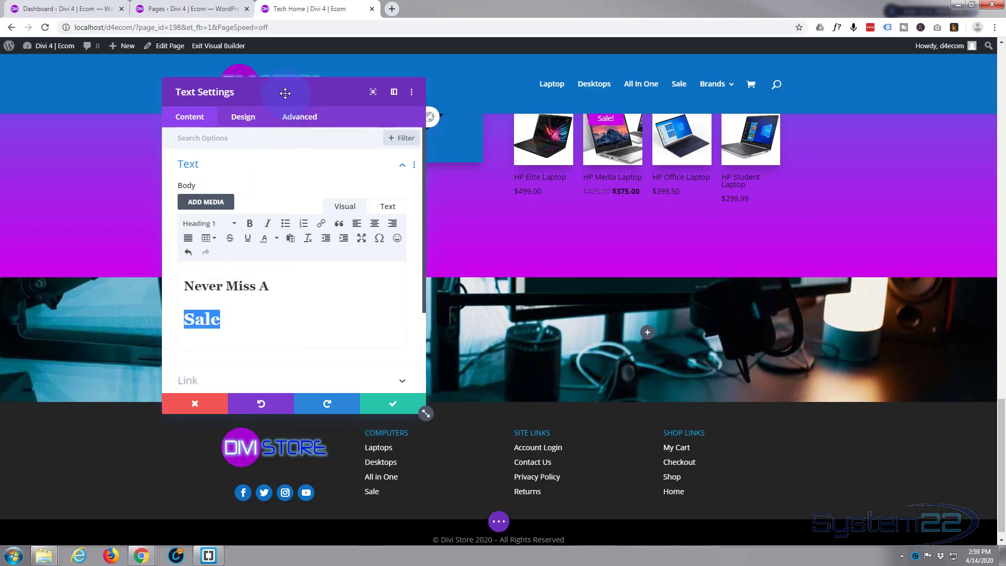
# Set the text color of both the H1 and H2 headings in the Text module to white
pyautogui.moveTo(290, 95); pyautogui.dragTo(776, 104)
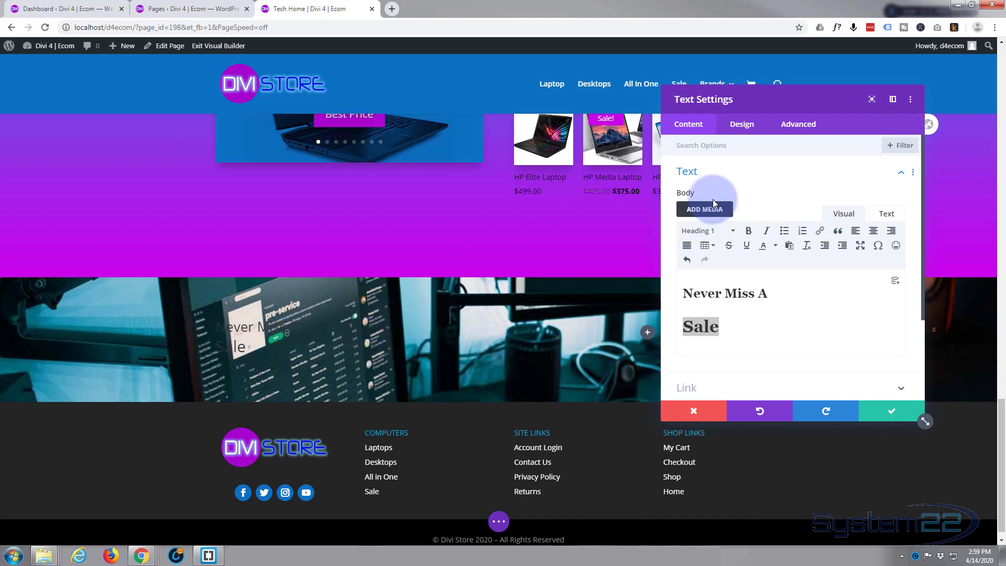
pyautogui.click(747, 130)
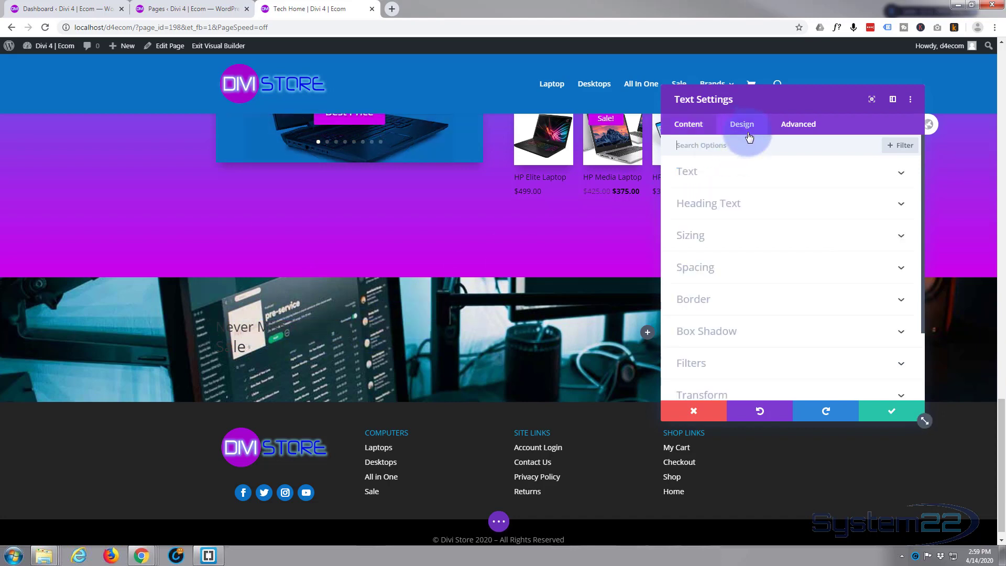
pyautogui.click(761, 207)
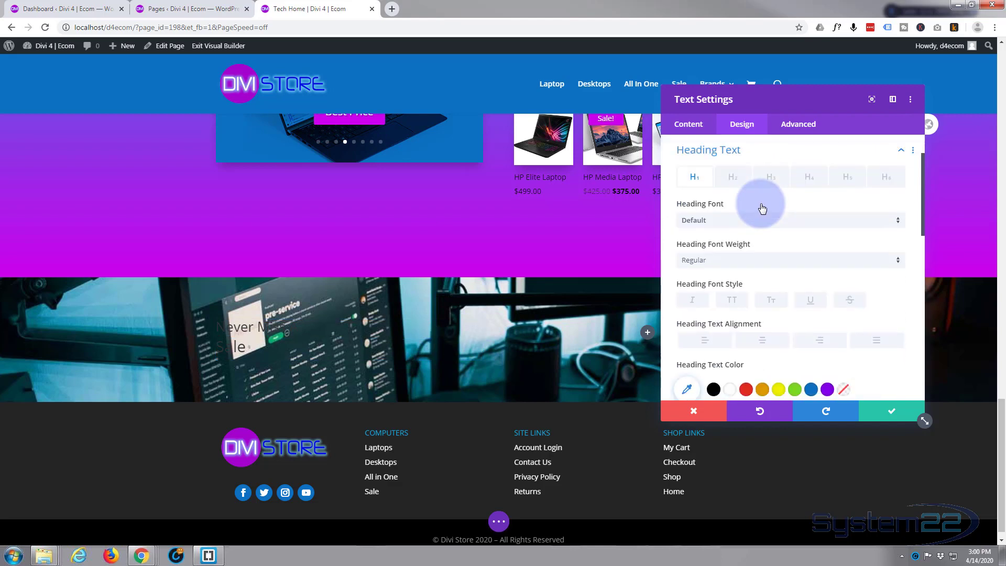
pyautogui.click(731, 391)
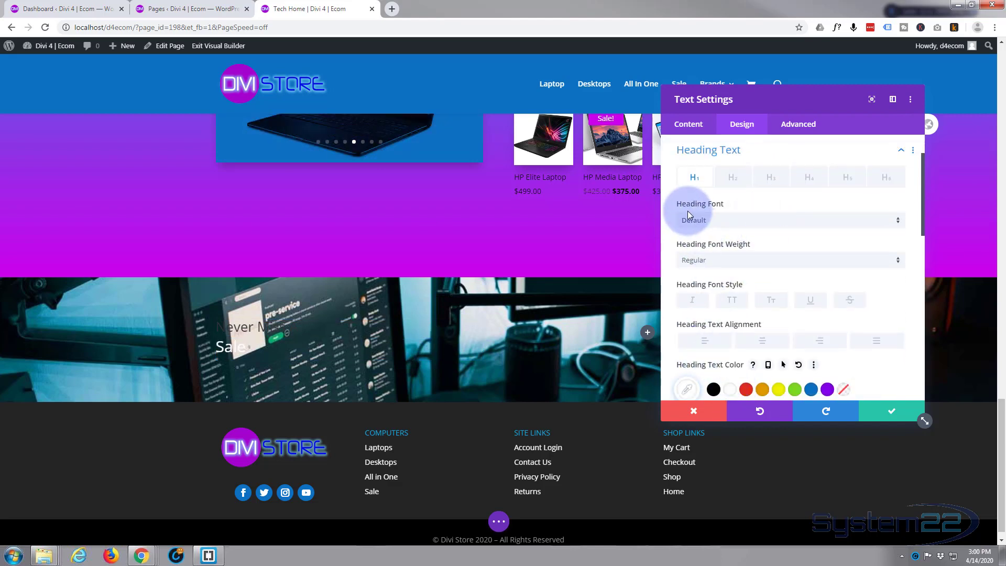
pyautogui.click(727, 181)
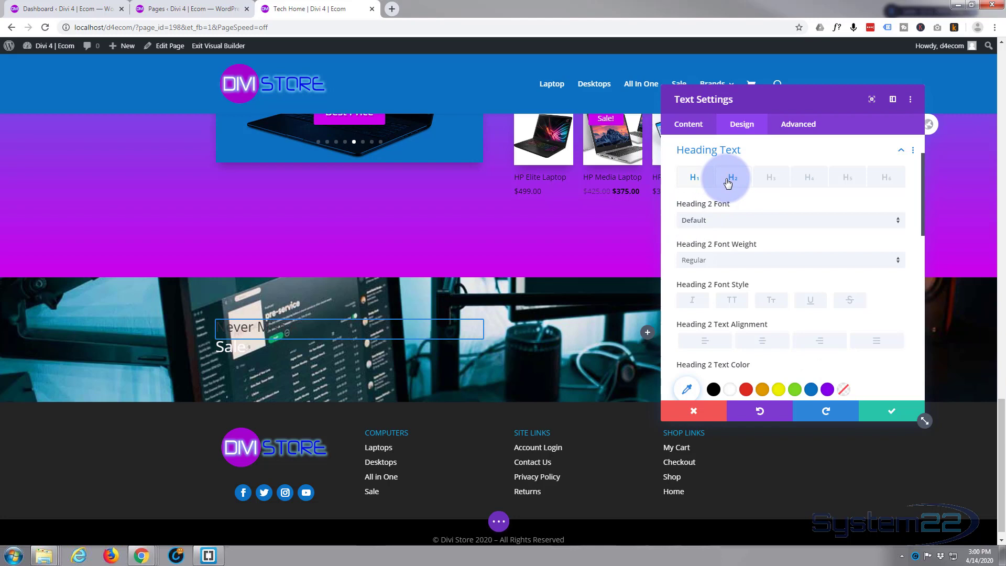
pyautogui.click(730, 391)
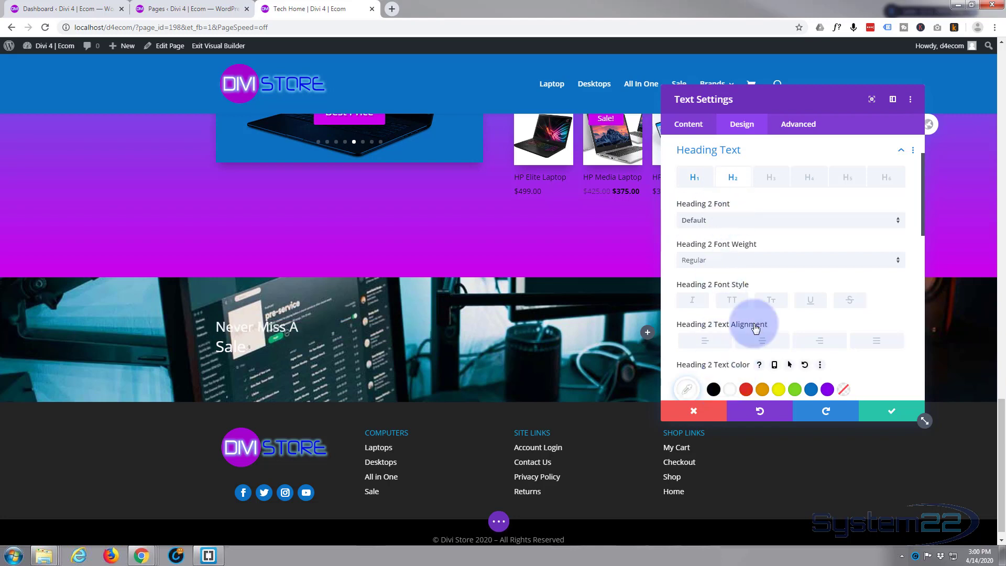
# Change the font of the H1 heading "Sale" to Bungee Inline
pyautogui.scroll(2, 741, 286)
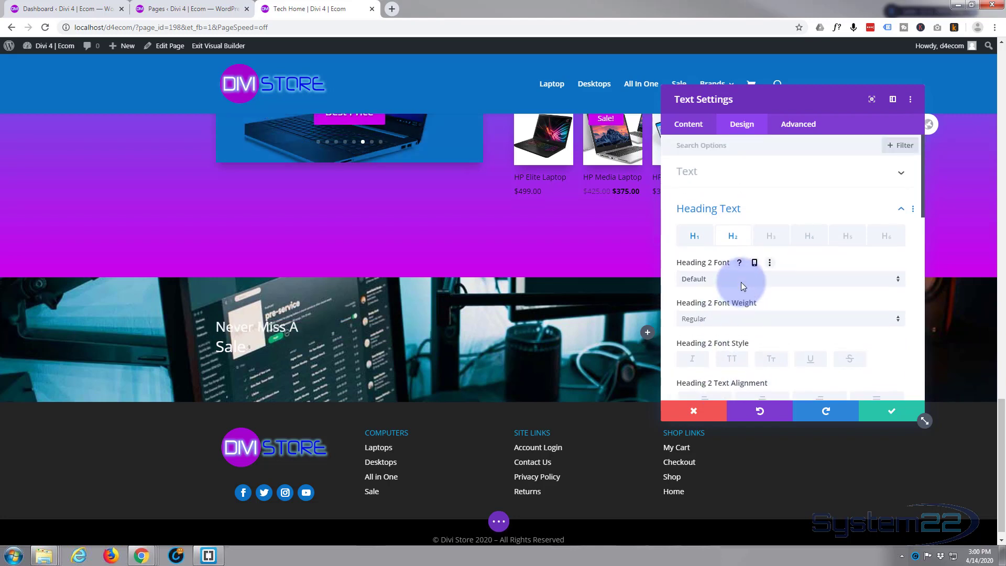
pyautogui.click(695, 236)
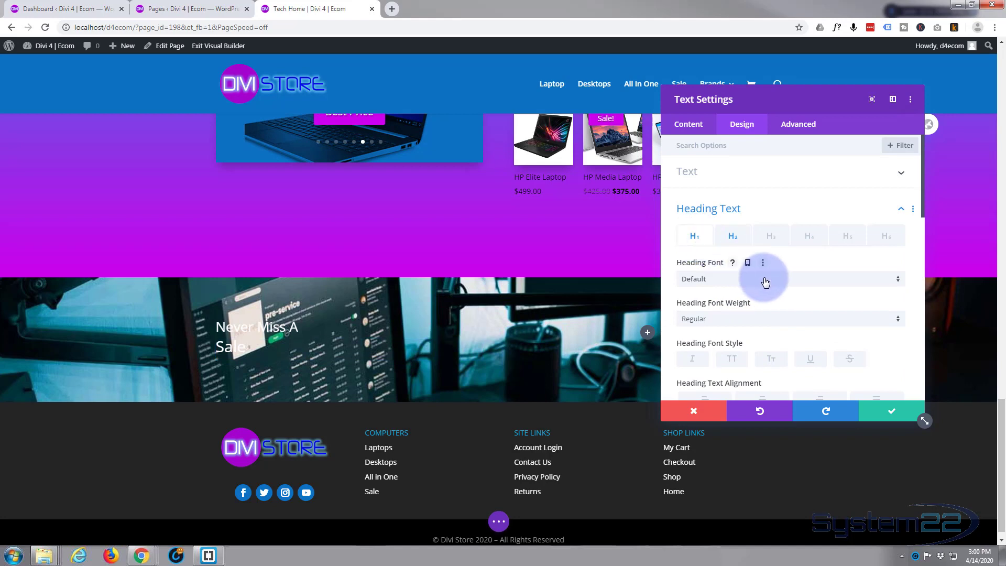
pyautogui.click(766, 282)
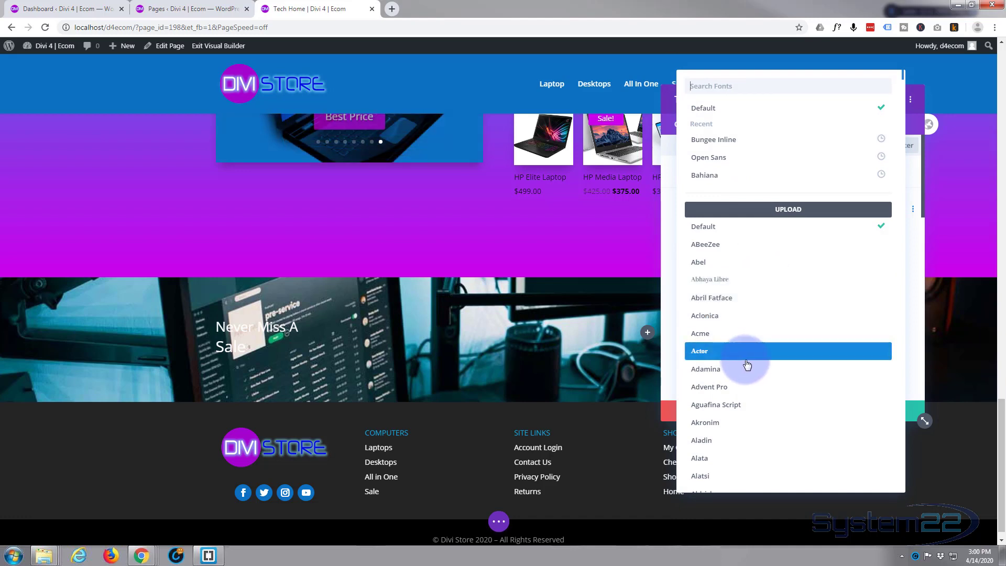
pyautogui.scroll(-1, 747, 362)
pyautogui.scroll(-3, 748, 363)
pyautogui.scroll(4, 750, 360)
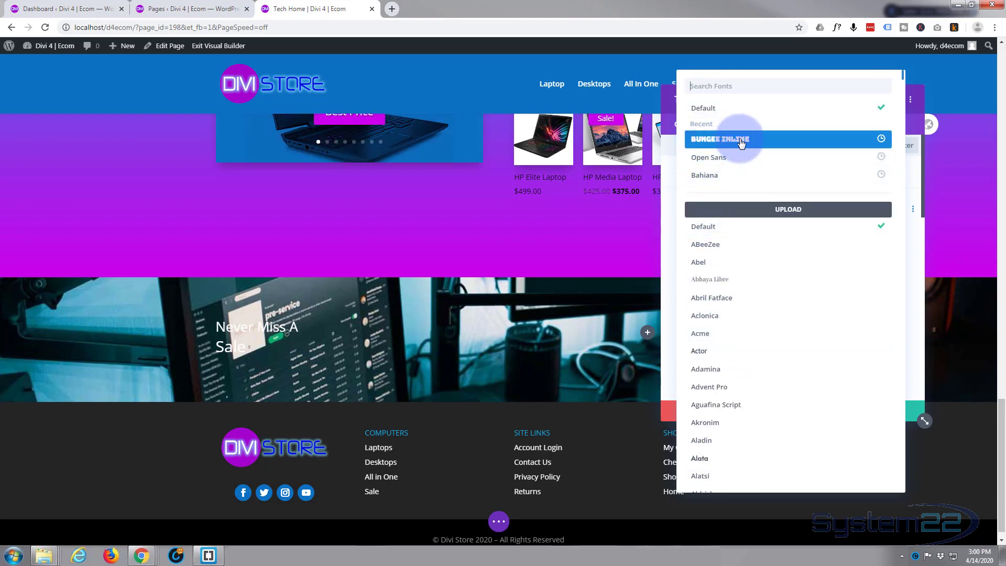
pyautogui.click(741, 141)
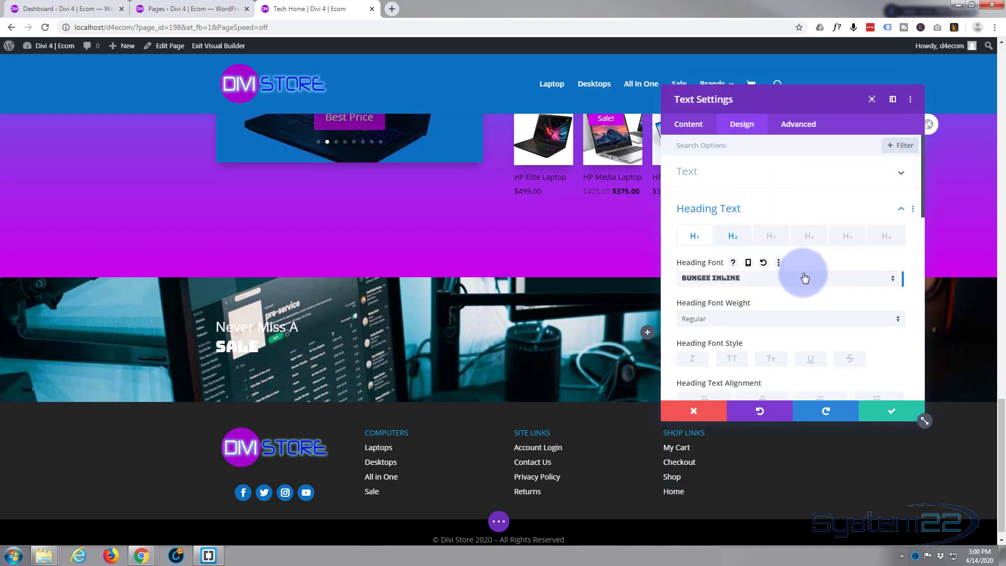
# Set the H1 heading's text size to 175px
pyautogui.scroll(-4, 804, 278)
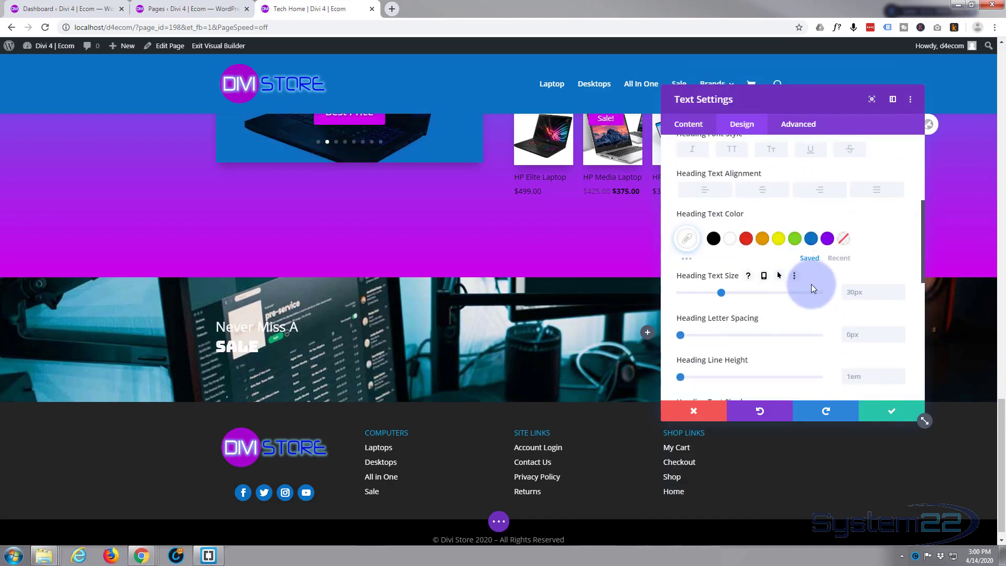
pyautogui.click(848, 292)
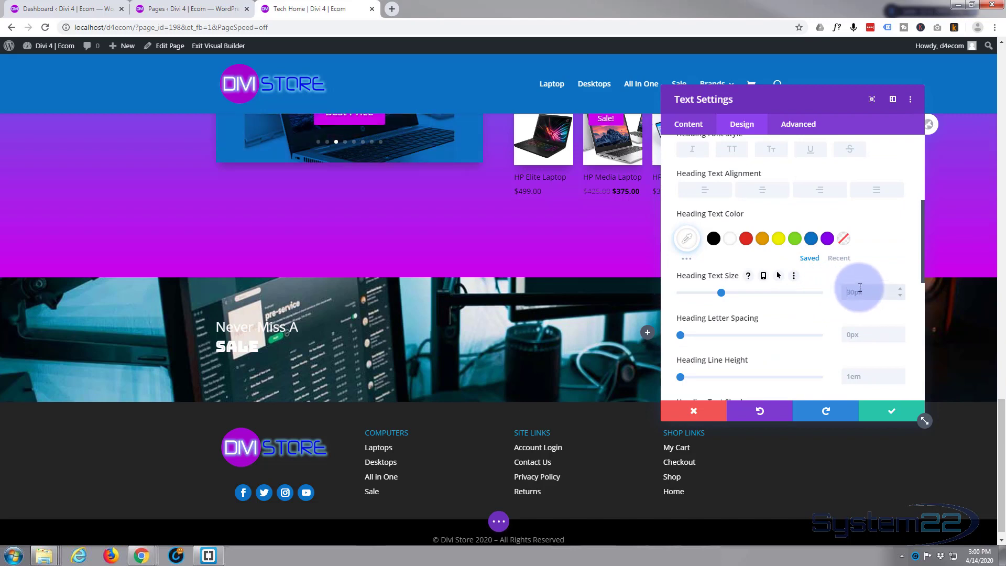
pyautogui.write('175px')
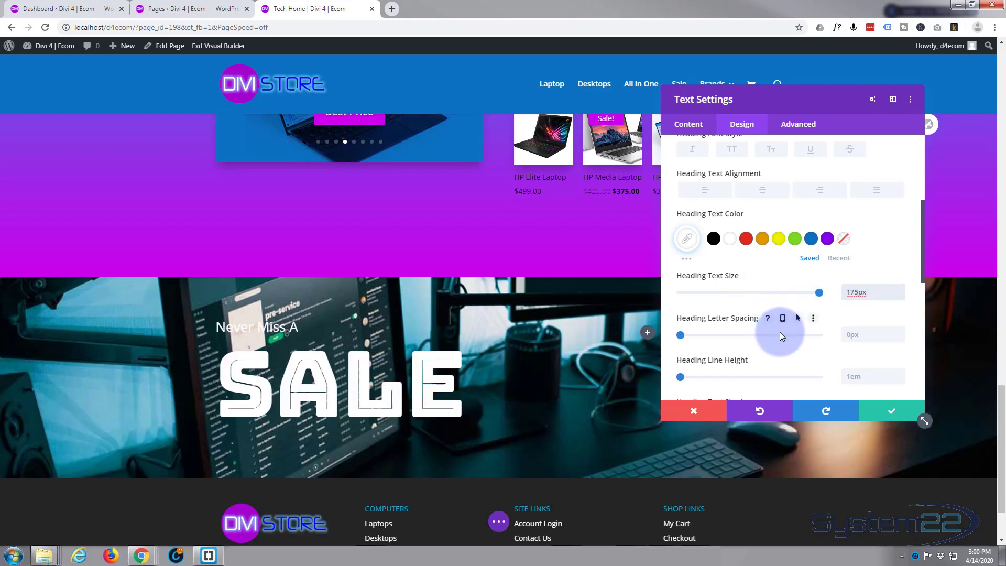
# Apply the blurred glow text shadow preset with no offset to the H1 heading
pyautogui.scroll(-2, 750, 269)
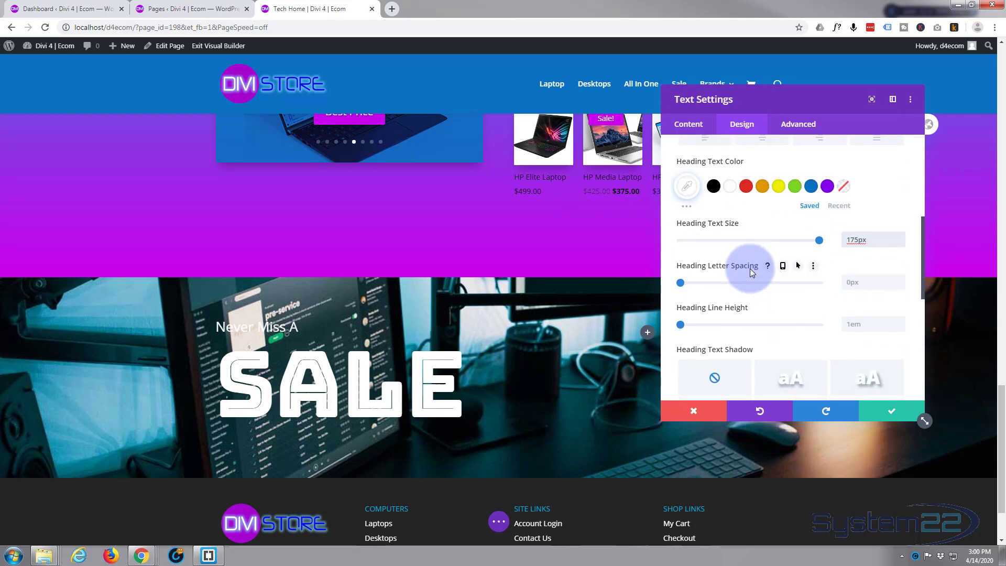
pyautogui.scroll(-2, 750, 270)
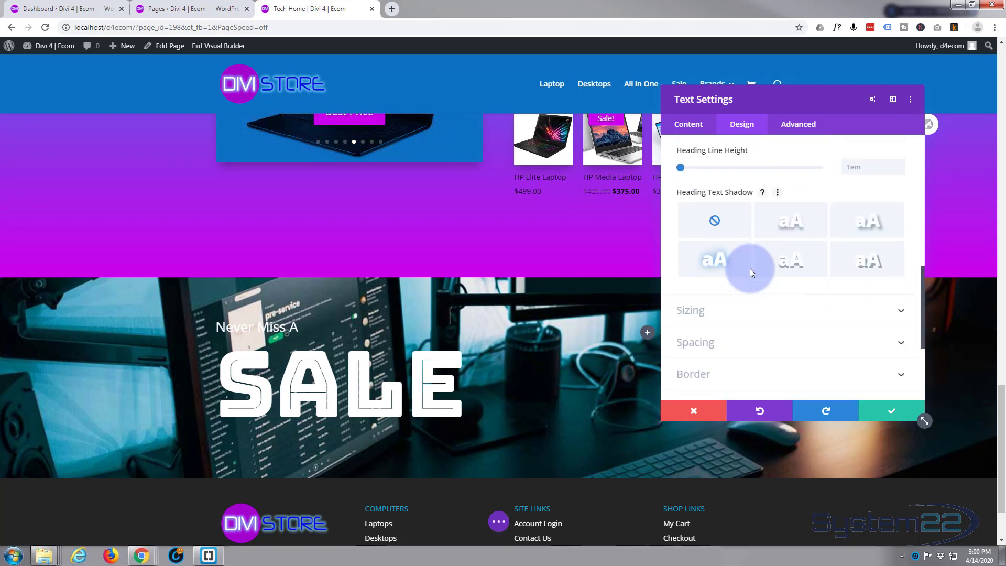
pyautogui.click(715, 260)
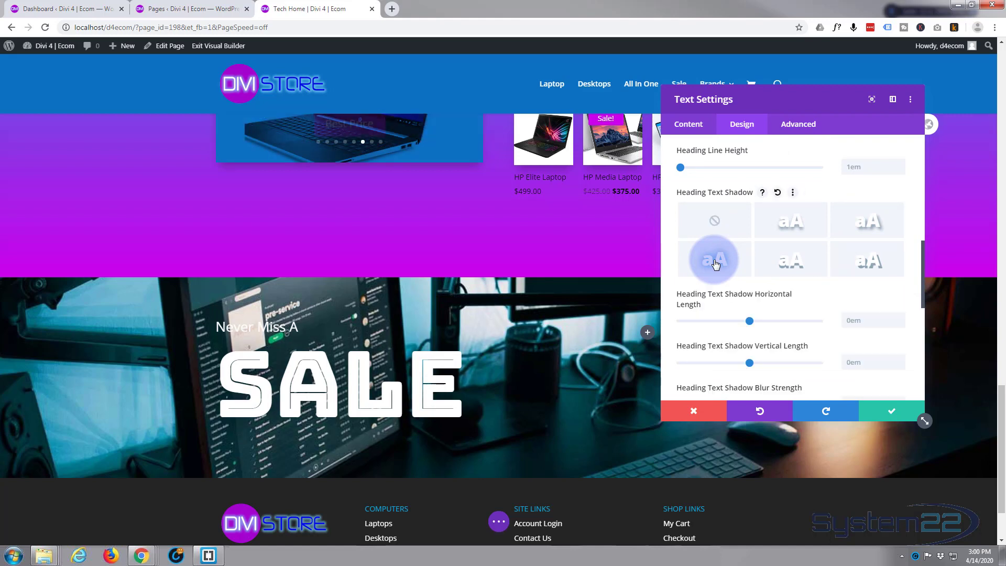
# Set the H1 heading's text shadow color to light blue rgba(14,215,242,0.4) and check the heading on the page
pyautogui.scroll(-2, 771, 285)
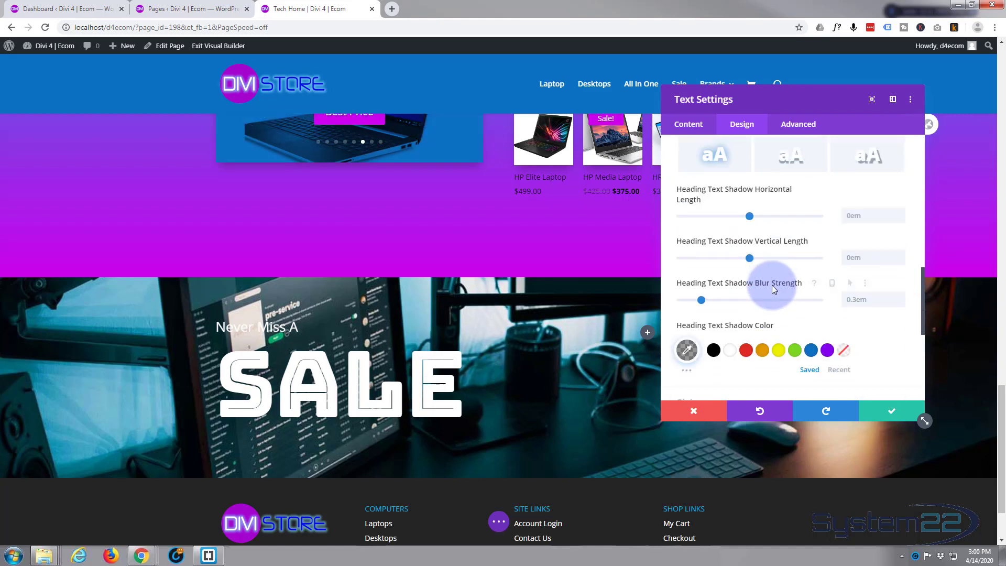
pyautogui.scroll(-1, 772, 285)
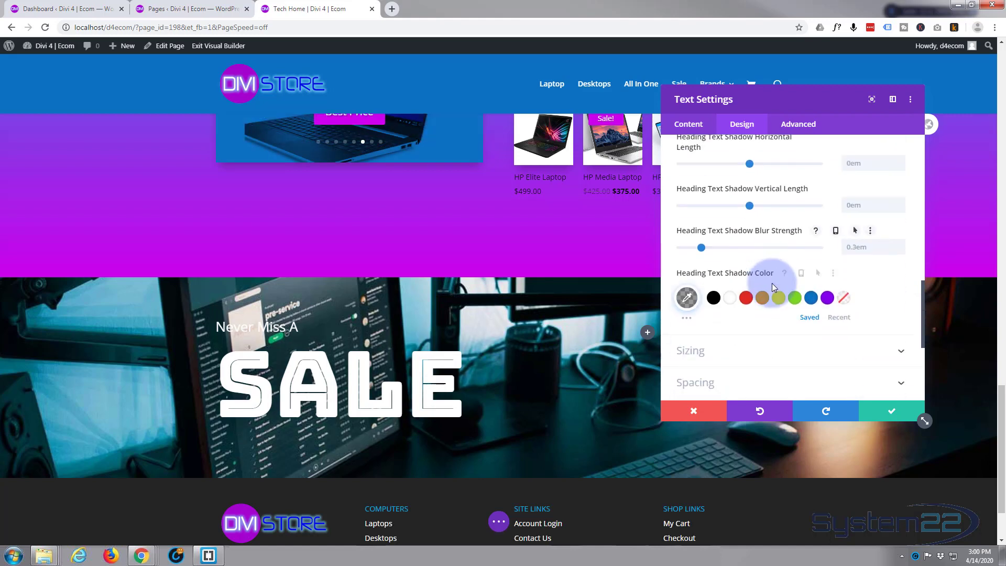
pyautogui.click(688, 298)
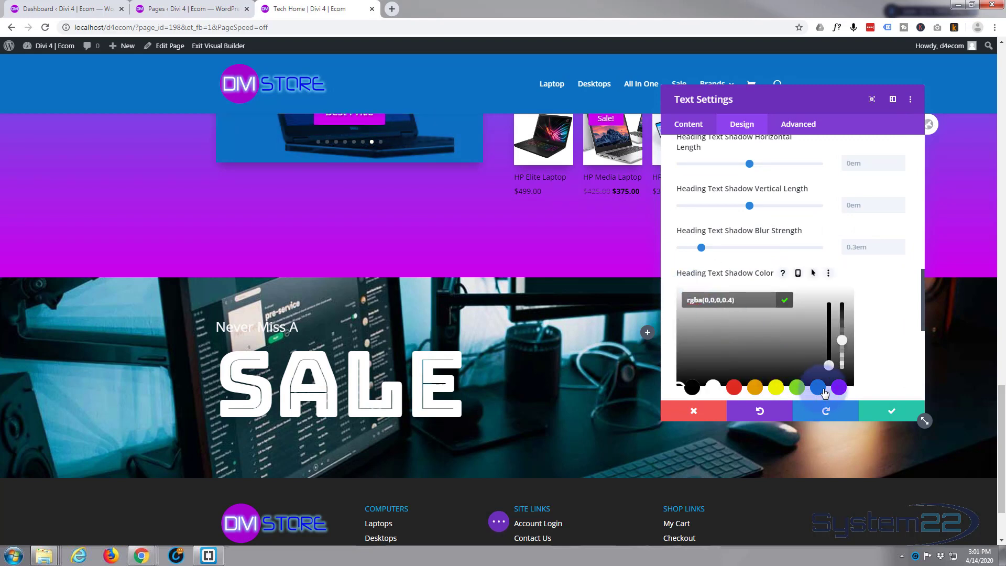
pyautogui.click(819, 388)
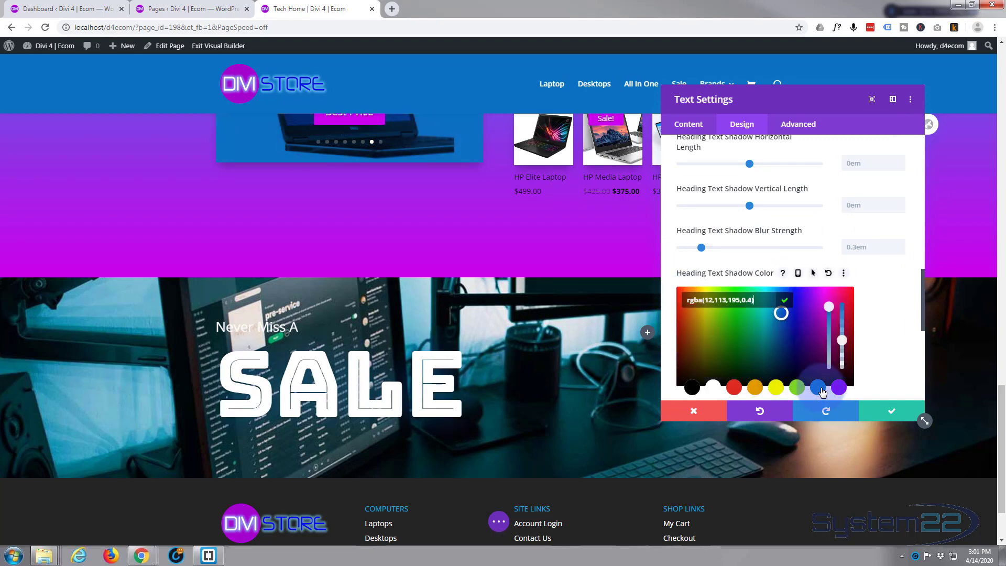
pyautogui.click(784, 300)
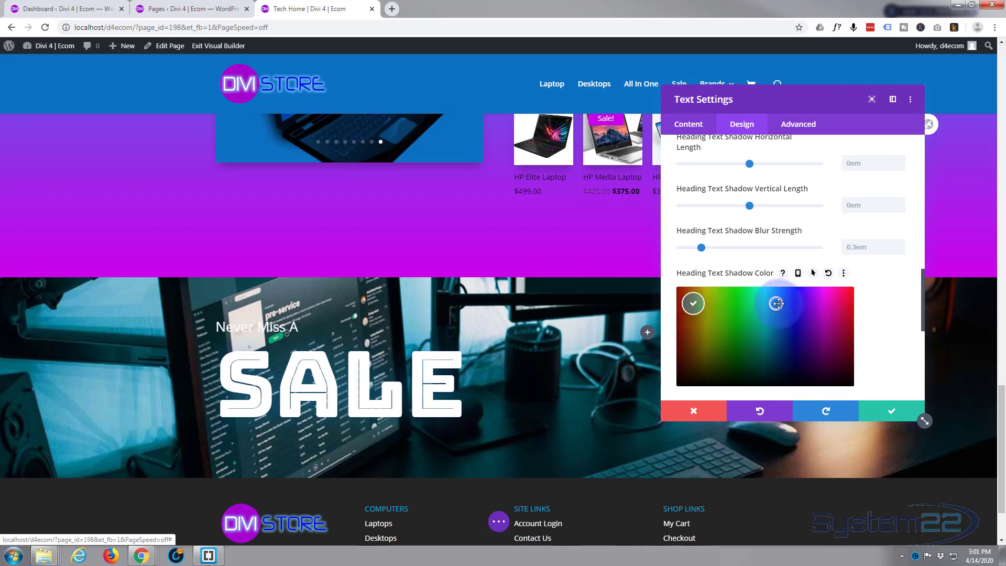
pyautogui.moveTo(778, 294); pyautogui.dragTo(778, 297)
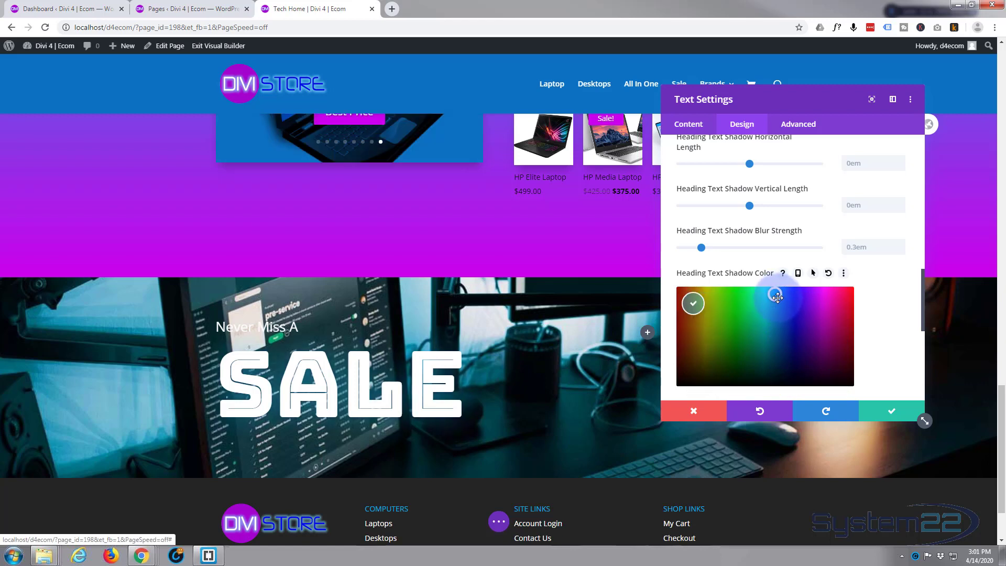
pyautogui.click(775, 297)
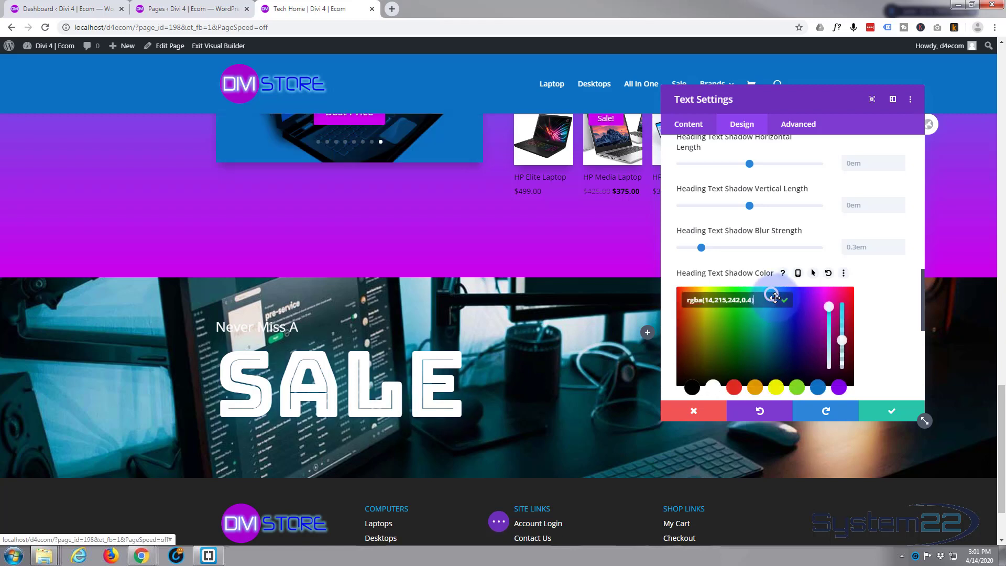
pyautogui.scroll(3, 525, 353)
pyautogui.scroll(-1, 529, 359)
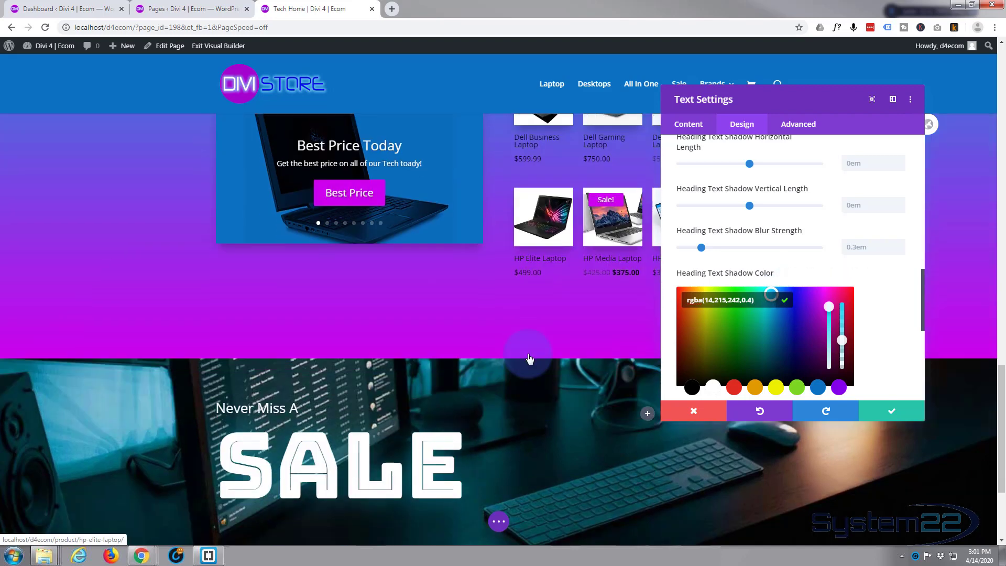
pyautogui.scroll(-1, 529, 359)
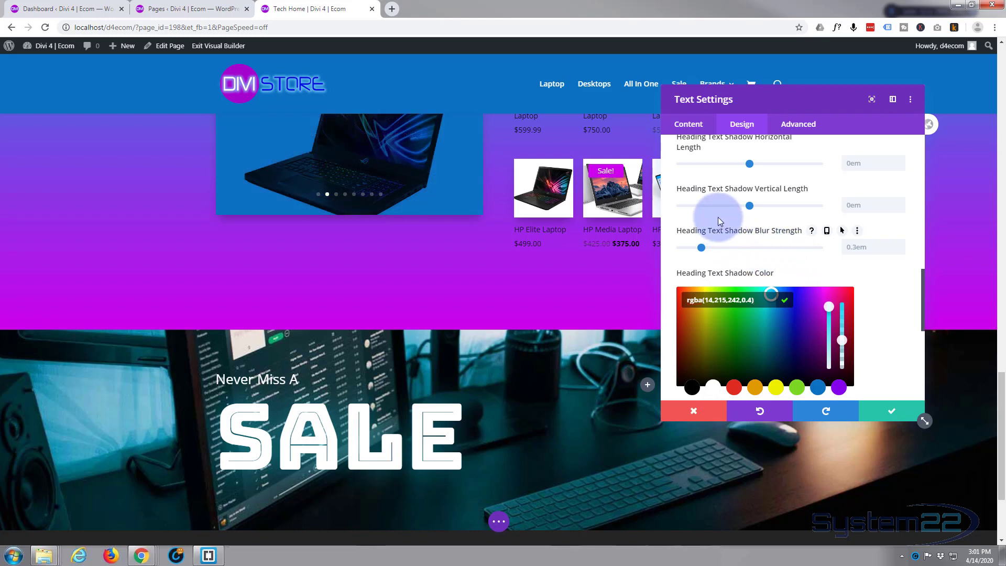
# Set the H1 text shadow's vertical length to 0.2em and raise its color opacity to 0.7
pyautogui.scroll(1, 712, 216)
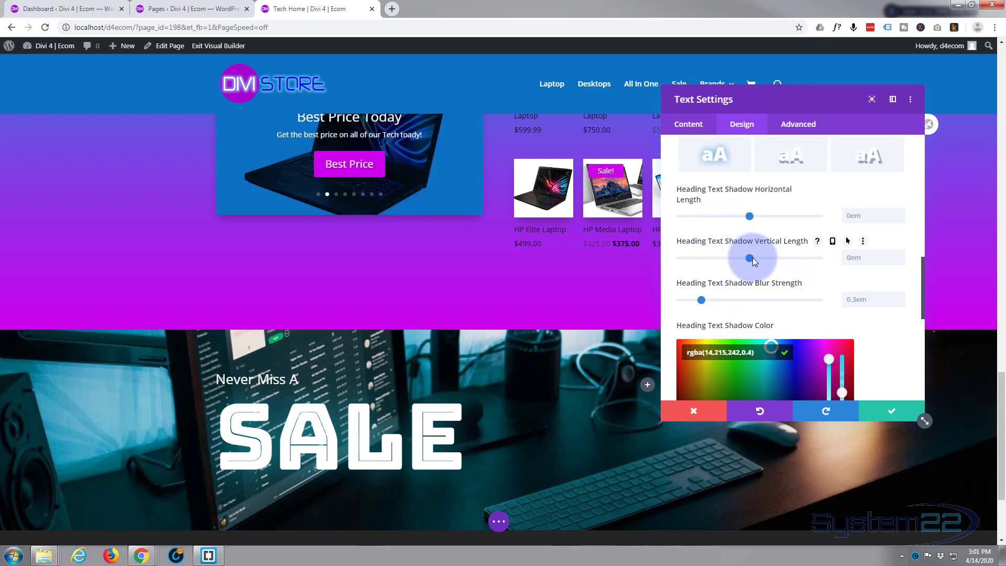
pyautogui.moveTo(753, 257)
pyautogui.mouseDown()
pyautogui.moveTo(768, 259)
pyautogui.moveTo(758, 262)
pyautogui.mouseUp()
pyautogui.click(772, 319)
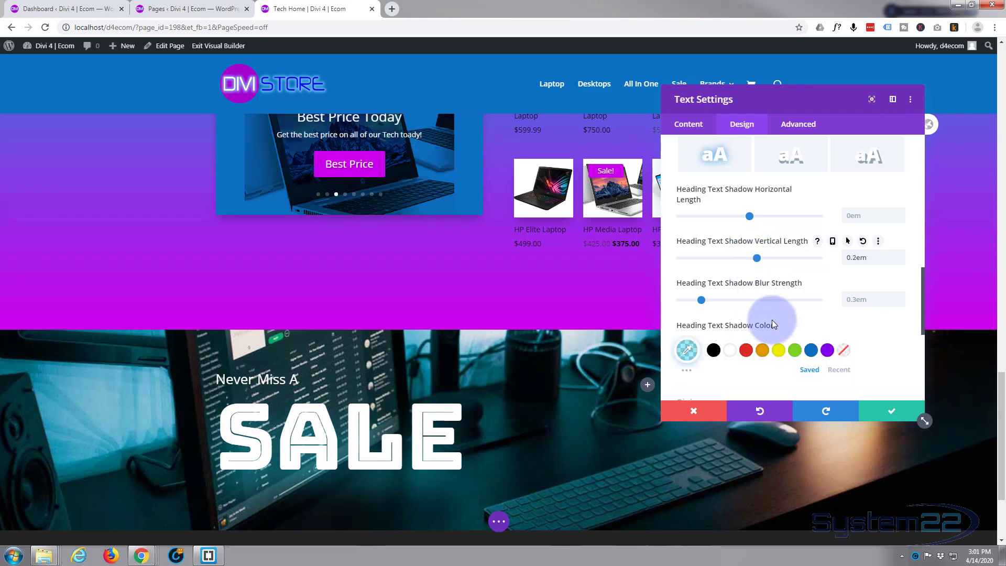
pyautogui.click(686, 350)
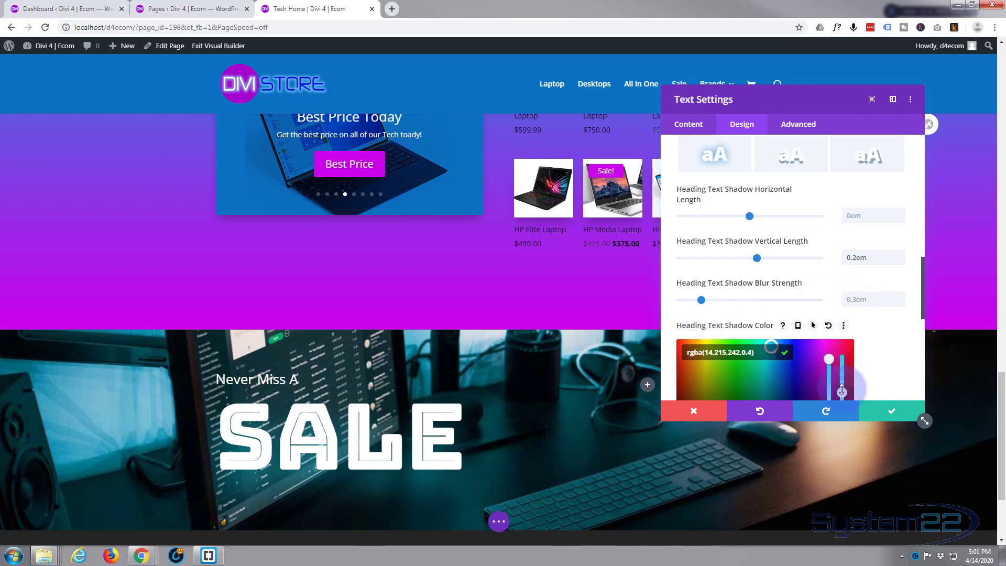
pyautogui.moveTo(841, 390); pyautogui.dragTo(842, 373)
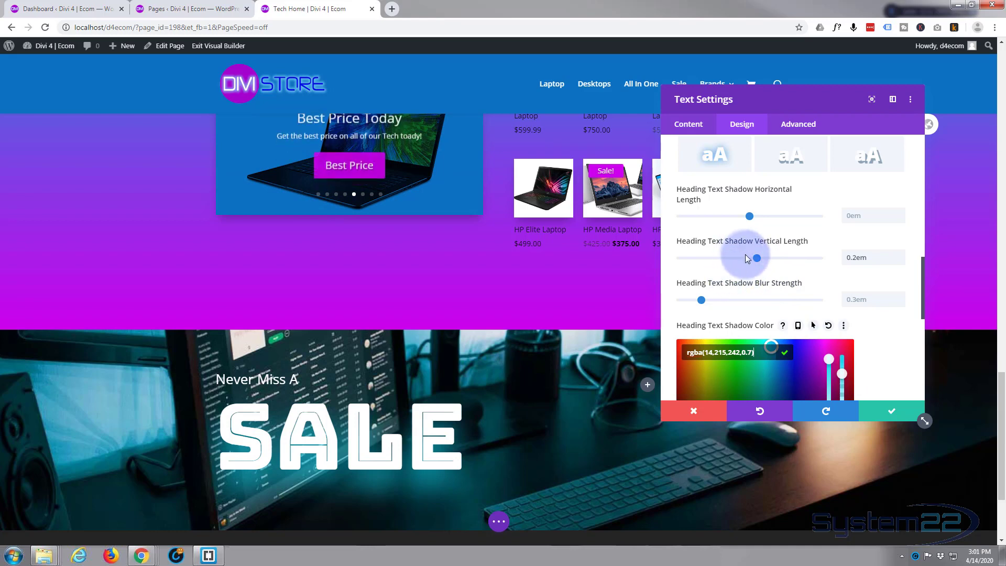
# Set the H1 text shadow's vertical length to 0.06em, raise its color opacity to 0.88 and check the glow on the page
pyautogui.moveTo(748, 258); pyautogui.dragTo(753, 259)
pyautogui.click(687, 350)
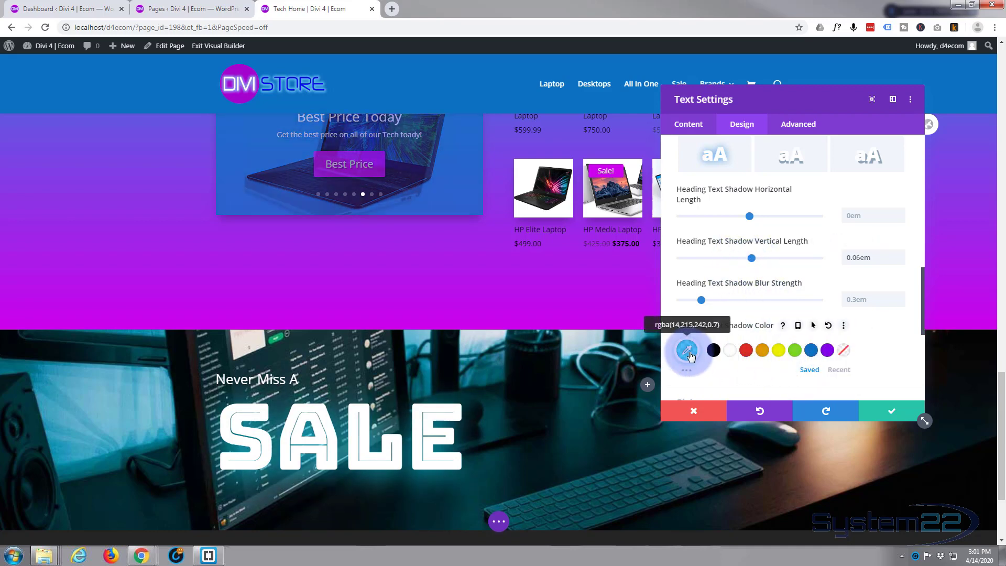
pyautogui.moveTo(842, 373); pyautogui.dragTo(842, 369)
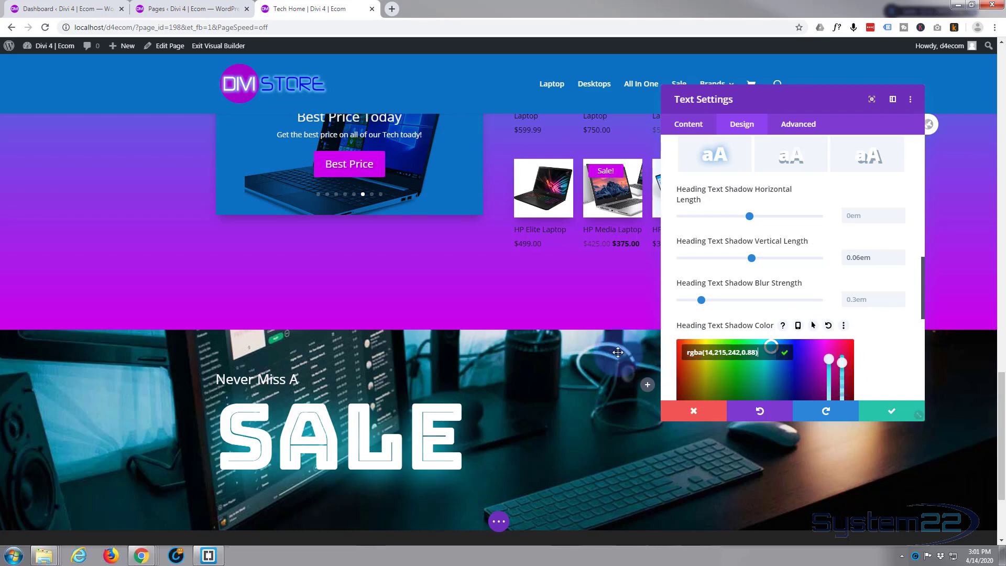
pyautogui.scroll(-2, 553, 358)
pyautogui.scroll(2, 552, 357)
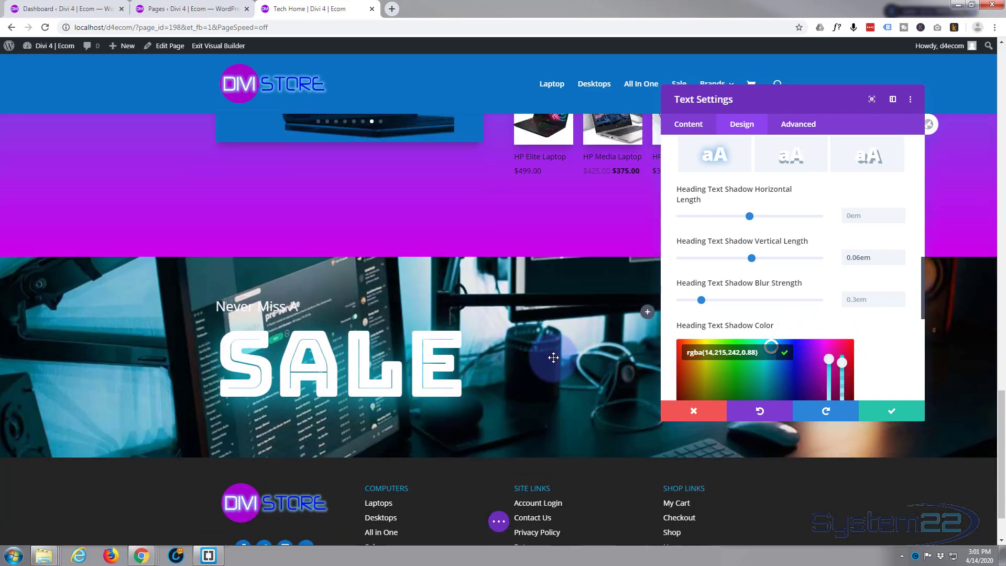
pyautogui.scroll(-3, 554, 357)
pyautogui.scroll(3, 555, 357)
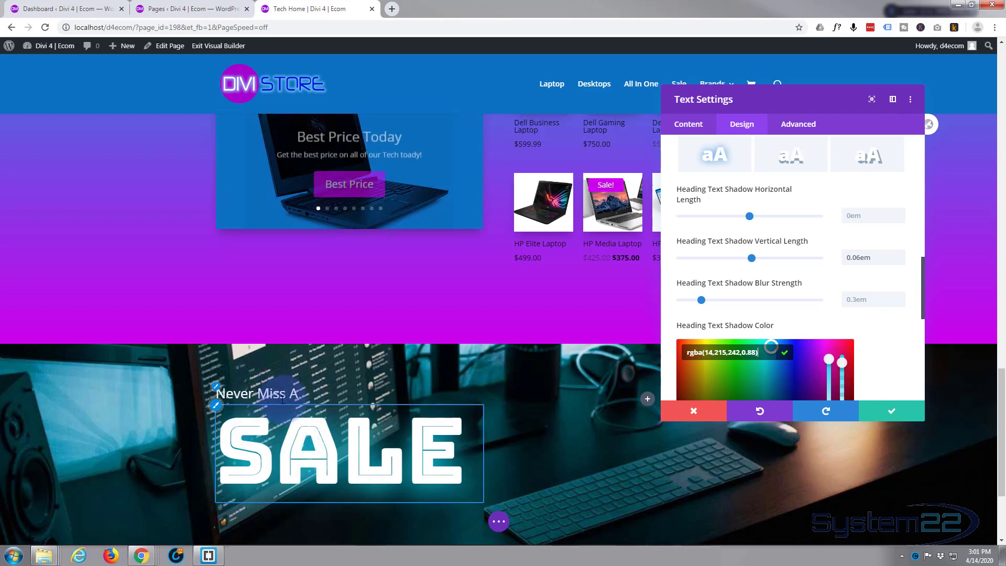
# Copy the H1 heading text styles and paste them onto the H2 heading
pyautogui.click(707, 254)
pyautogui.scroll(4, 707, 255)
pyautogui.scroll(5, 709, 256)
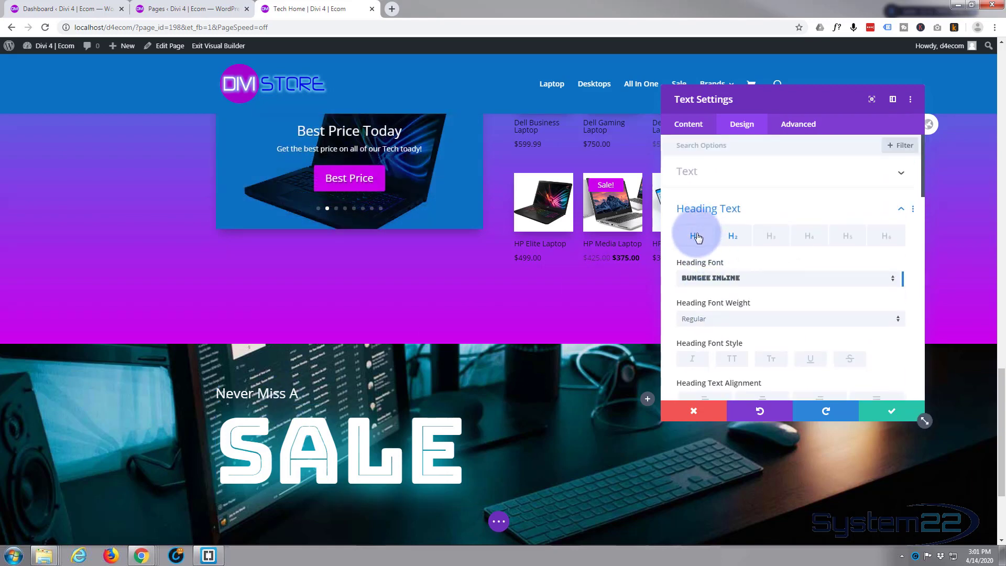
pyautogui.rightClick(698, 237)
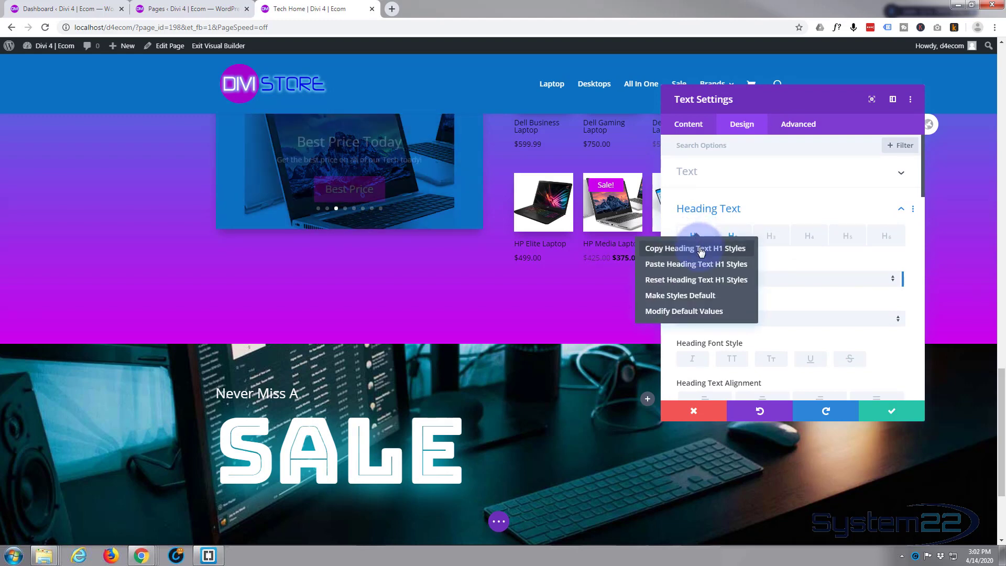
pyautogui.click(711, 248)
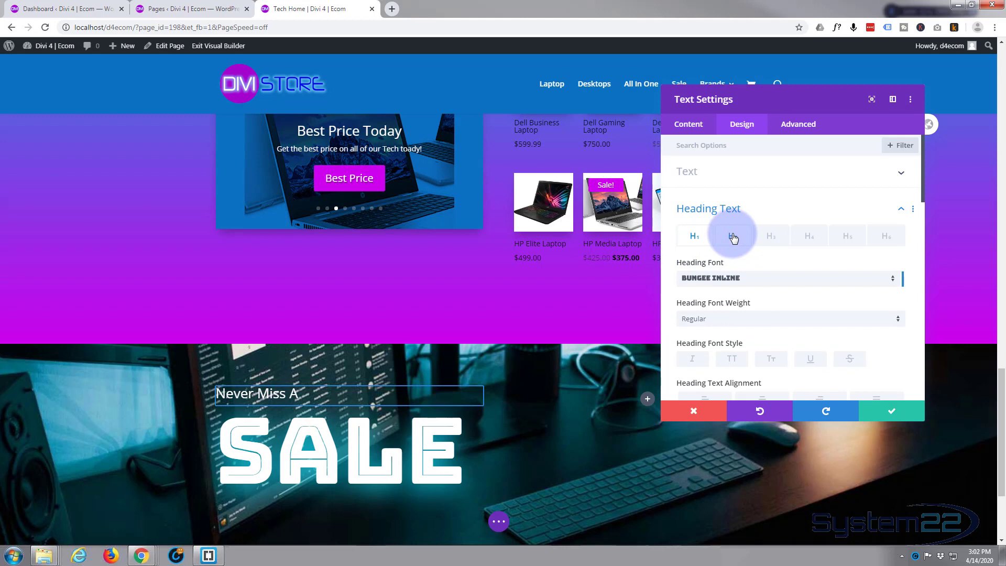
pyautogui.rightClick(733, 237)
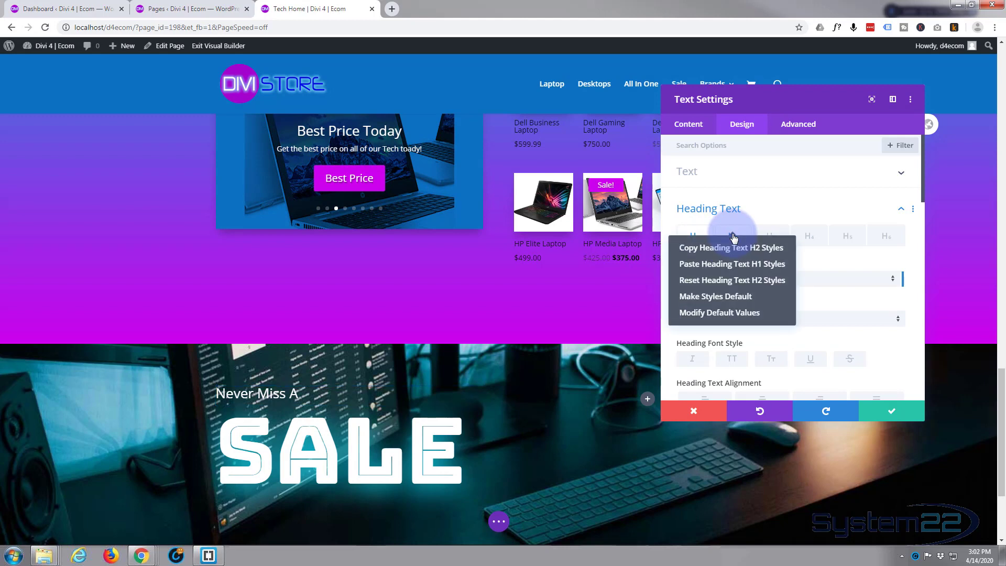
pyautogui.click(732, 265)
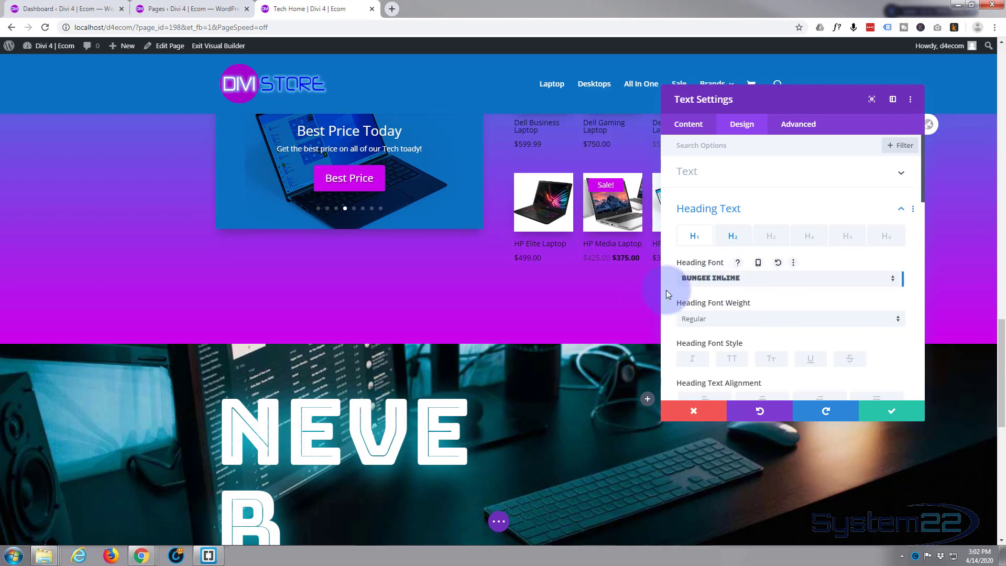
# Set the H2 heading's text size to 63px and save the text module
pyautogui.scroll(-5, 597, 279)
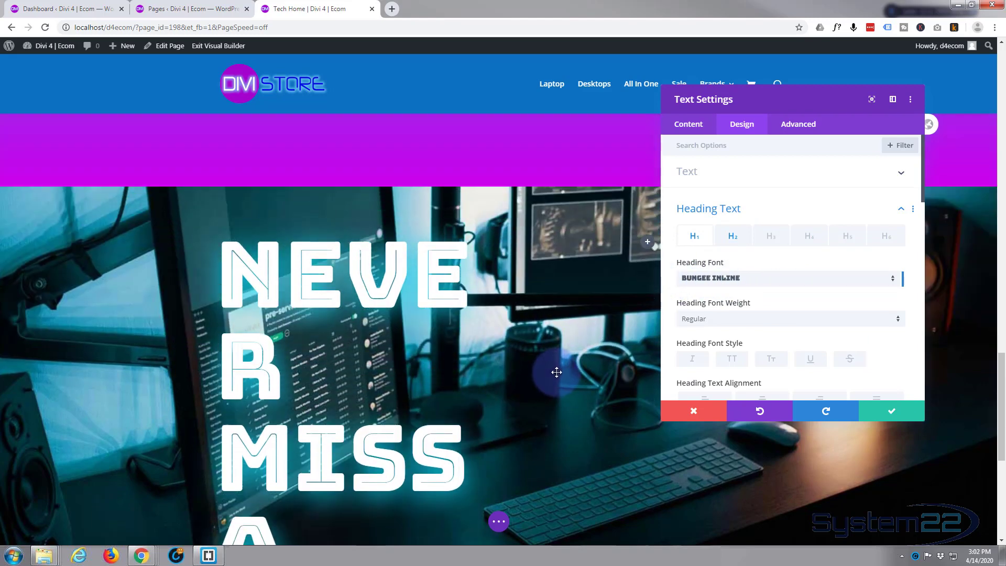
pyautogui.click(732, 240)
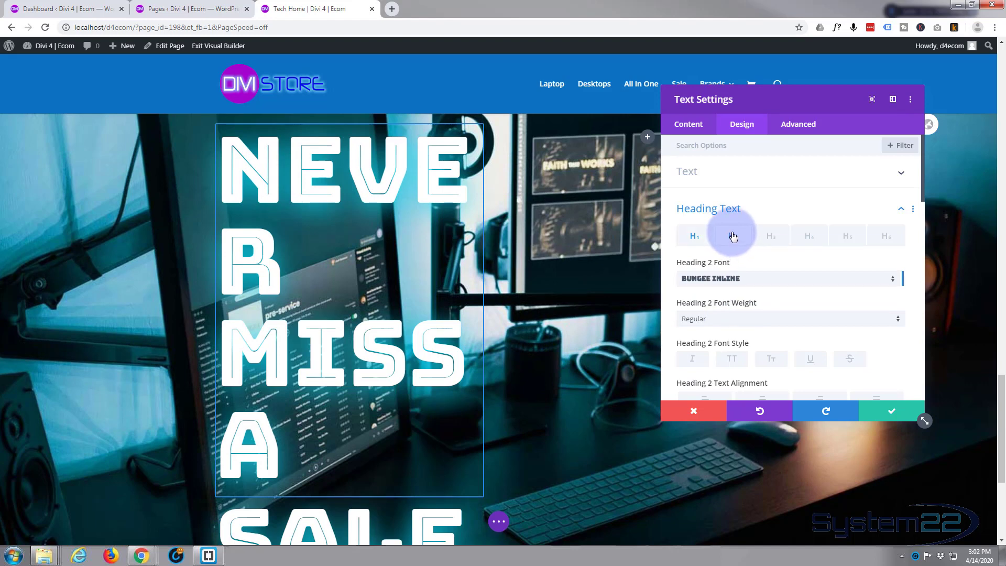
pyautogui.scroll(-5, 734, 236)
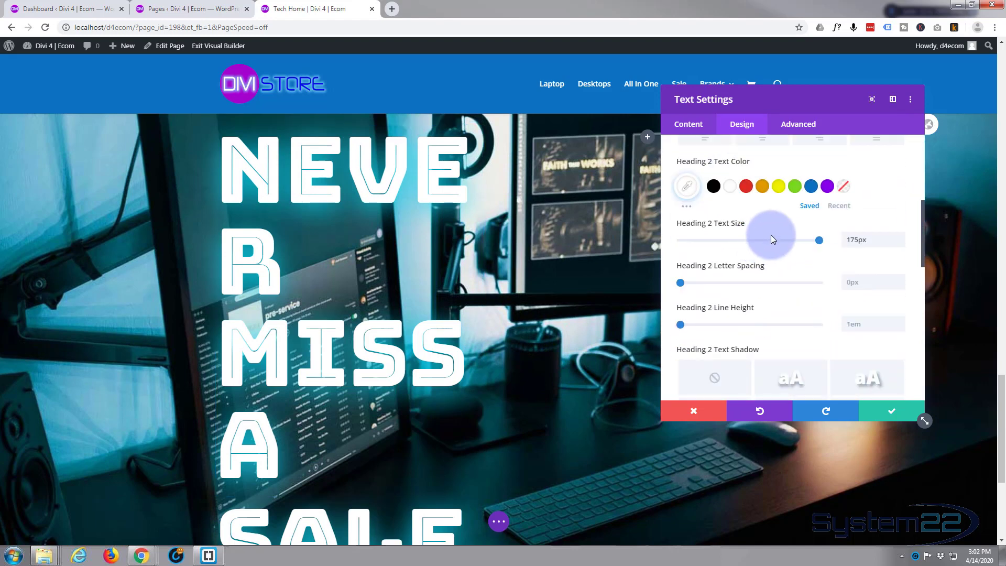
pyautogui.moveTo(819, 241); pyautogui.dragTo(731, 244)
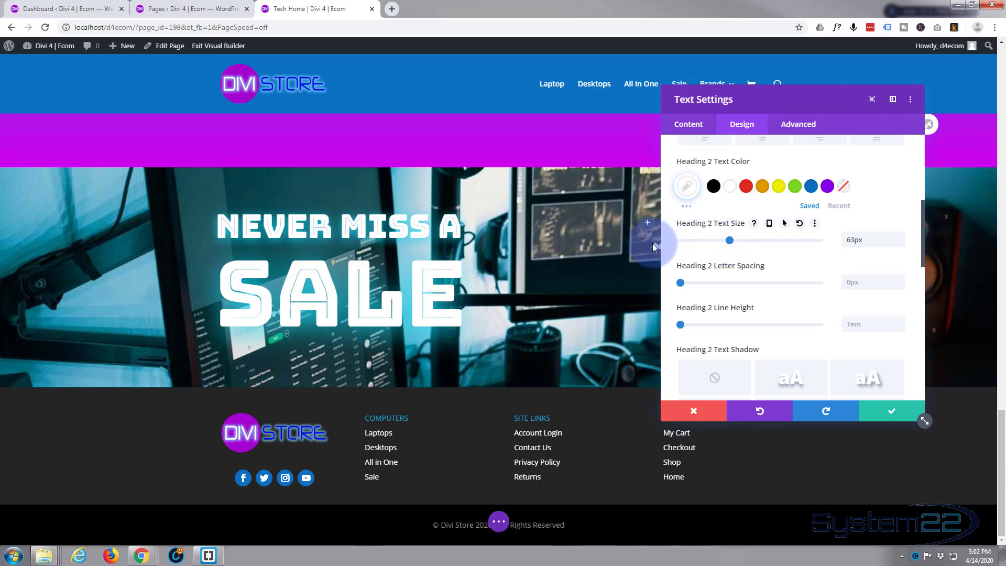
pyautogui.click(556, 260)
pyautogui.scroll(2, 556, 258)
pyautogui.scroll(-2, 556, 259)
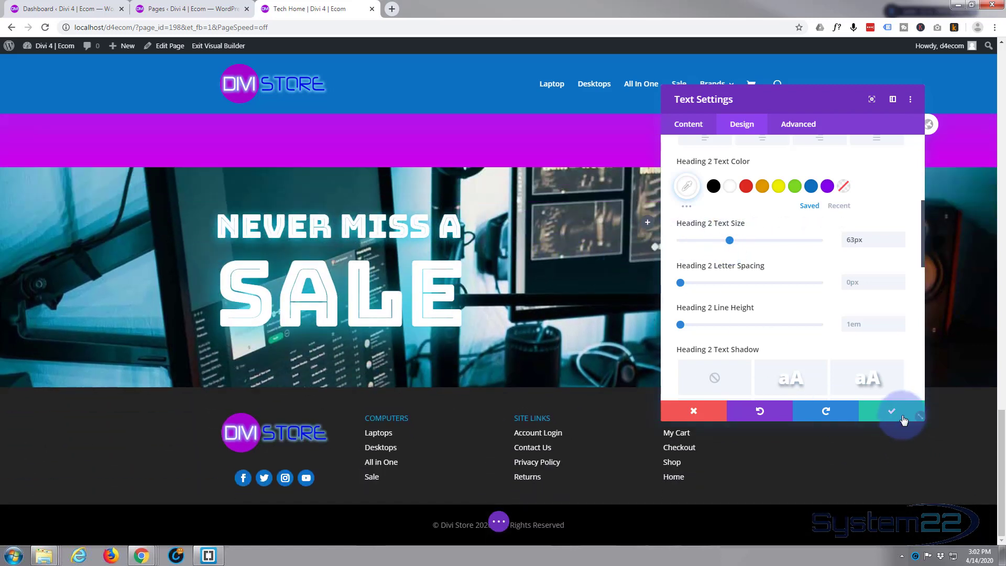
pyautogui.click(897, 414)
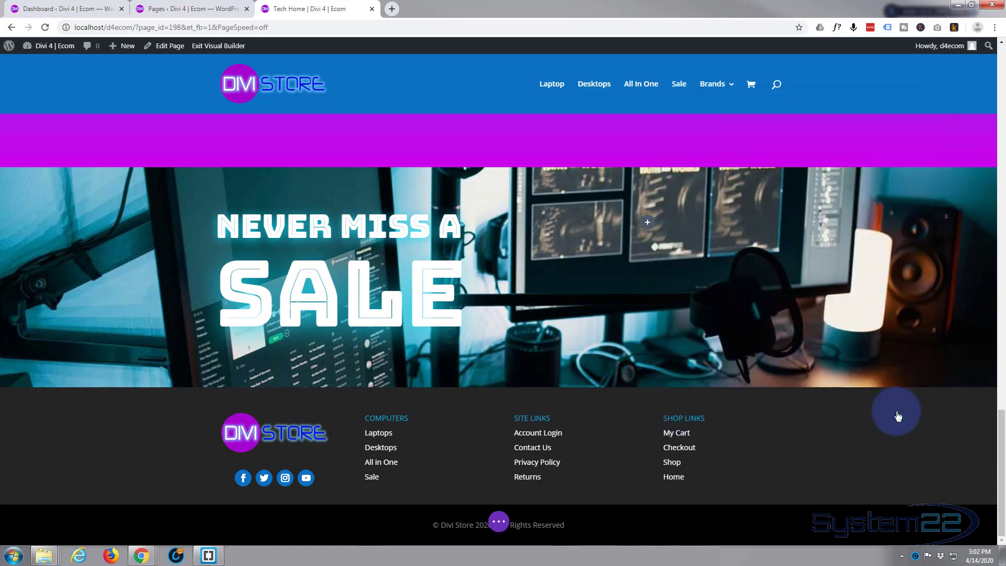
# Insert an Email Optin module into the empty second column beside the heading
pyautogui.click(648, 223)
pyautogui.scroll(-5, 608, 355)
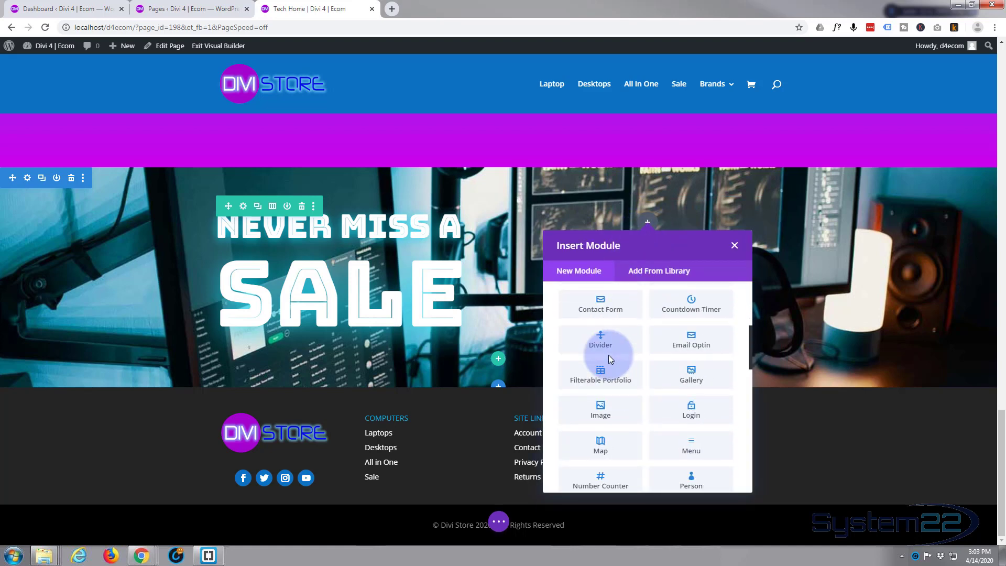
pyautogui.click(691, 338)
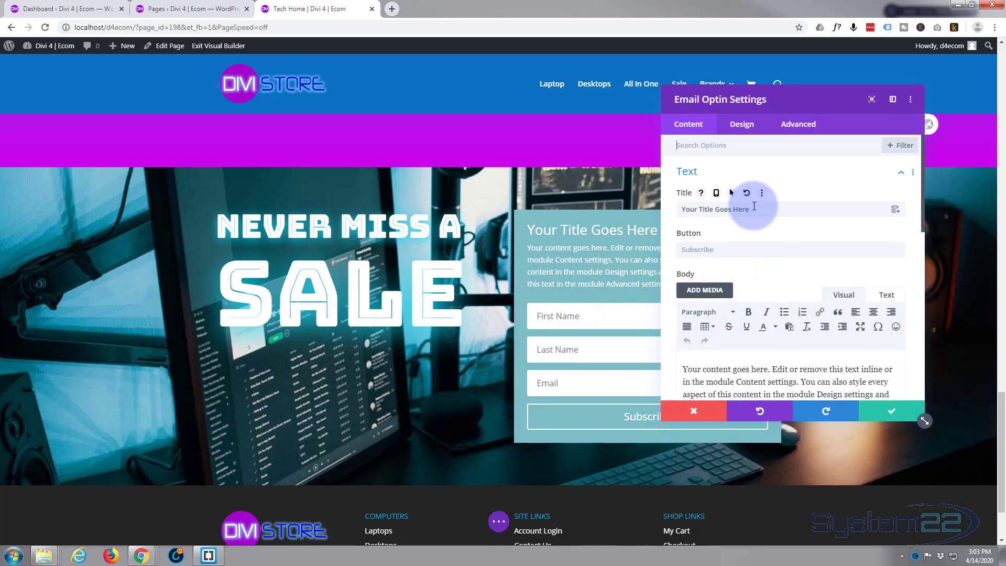
# Title the email opt-in form "SUbscribe Today" and shorten its body text to the first two sentences
pyautogui.moveTo(754, 206); pyautogui.dragTo(648, 215)
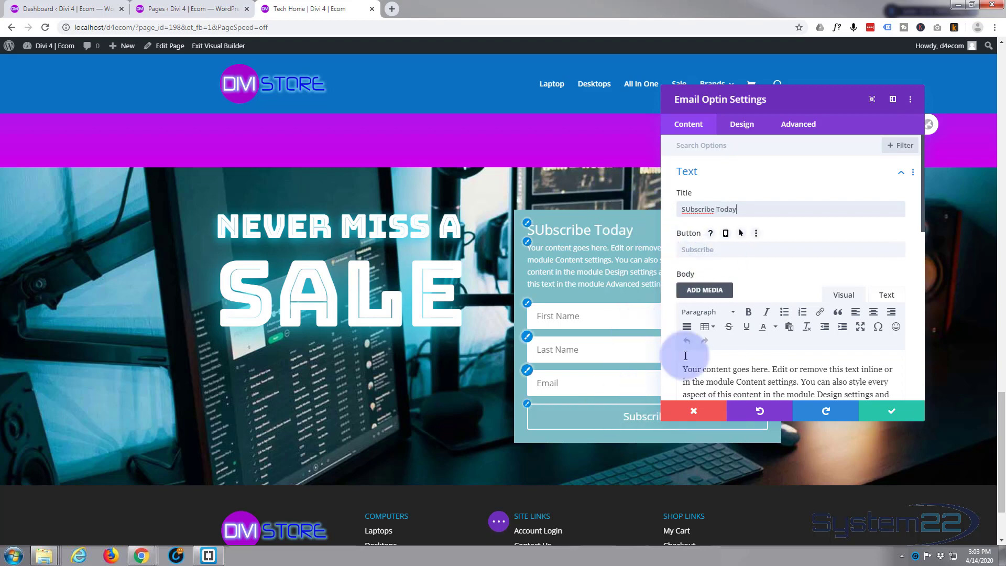
pyautogui.moveTo(819, 114); pyautogui.dragTo(340, 165)
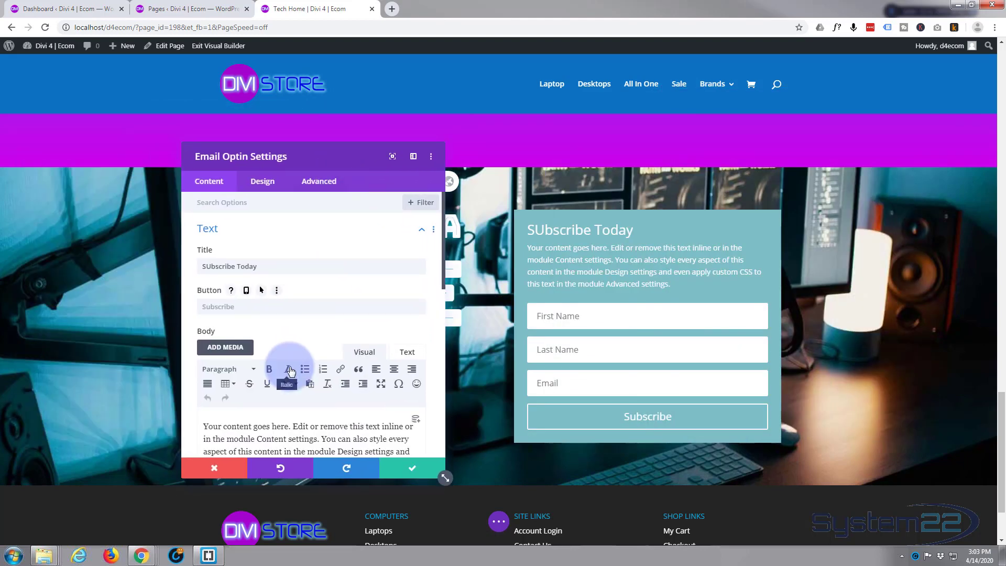
pyautogui.scroll(-2, 287, 370)
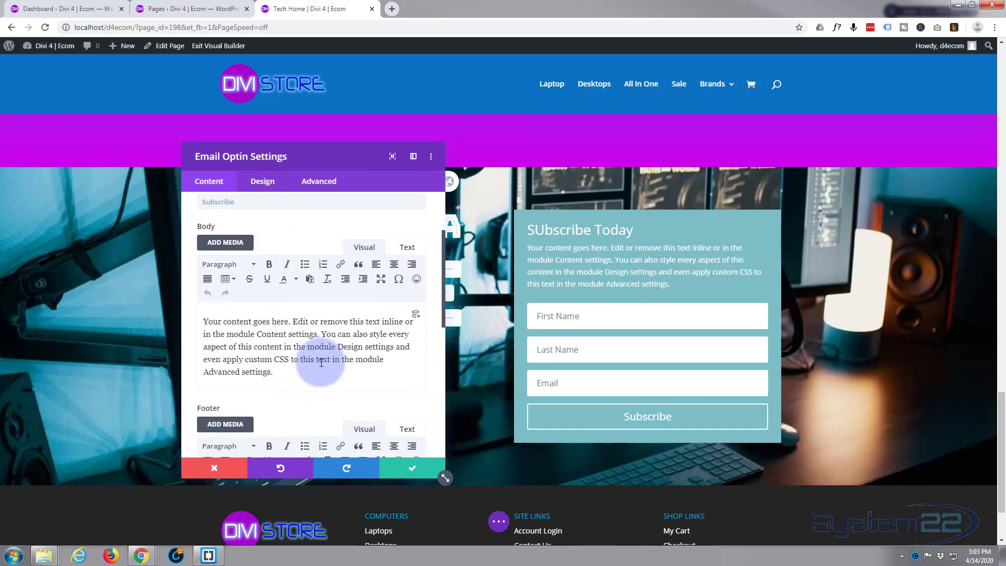
pyautogui.moveTo(321, 333); pyautogui.dragTo(393, 364)
pyautogui.press('Delete')
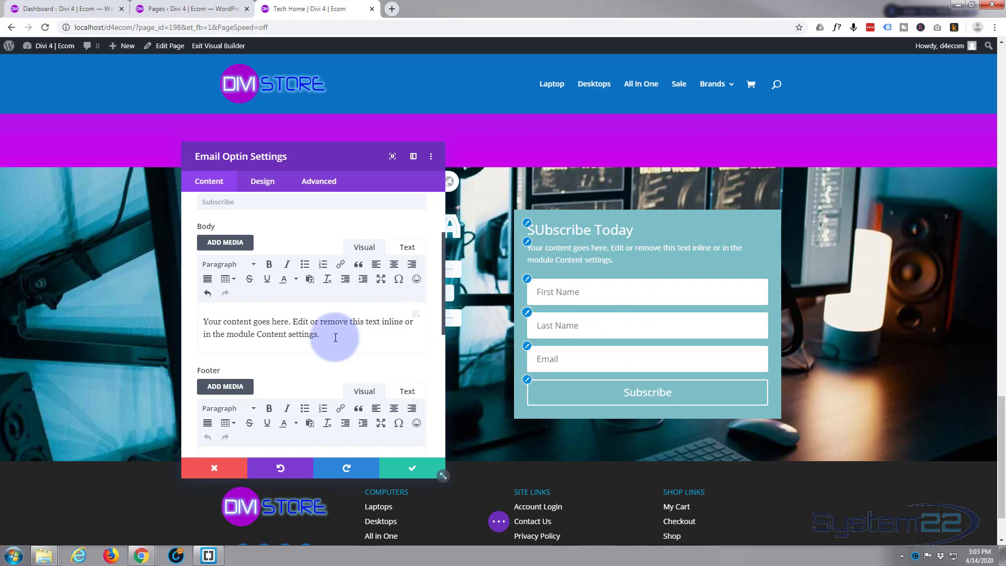
# Connect the opt-in form's email account to MailChimp as service provider with the S22 Subs list
pyautogui.scroll(-2, 331, 338)
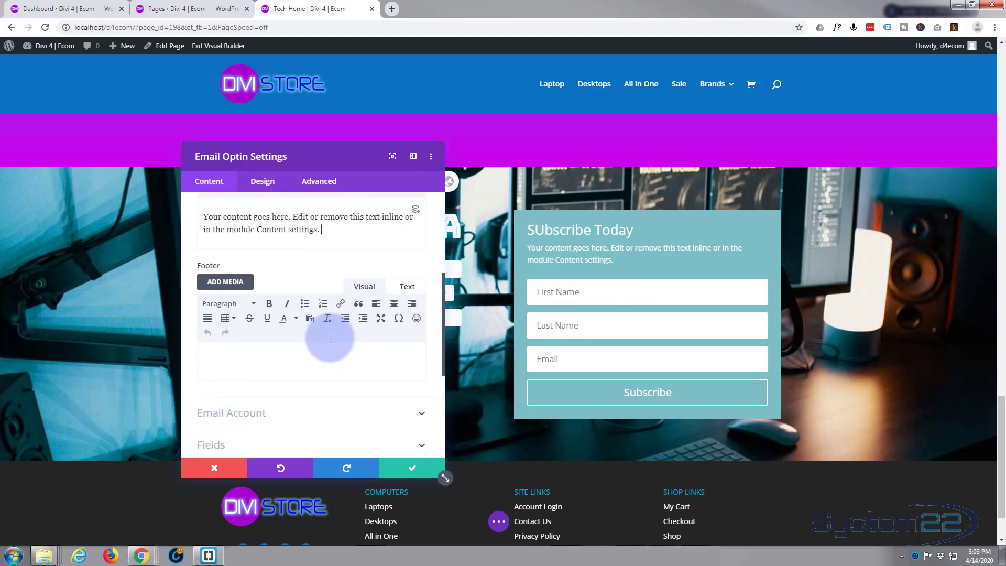
pyautogui.scroll(-2, 330, 338)
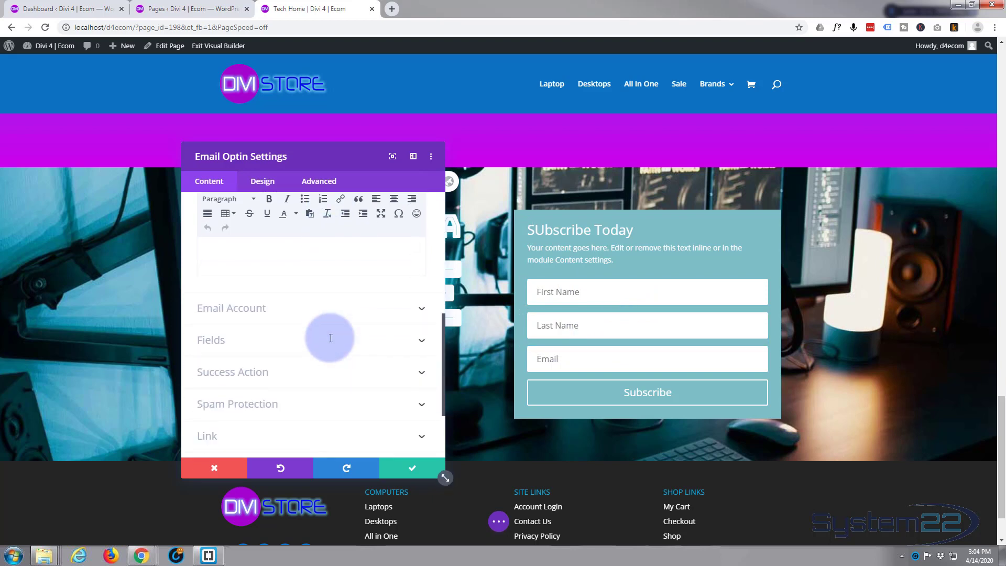
pyautogui.click(304, 314)
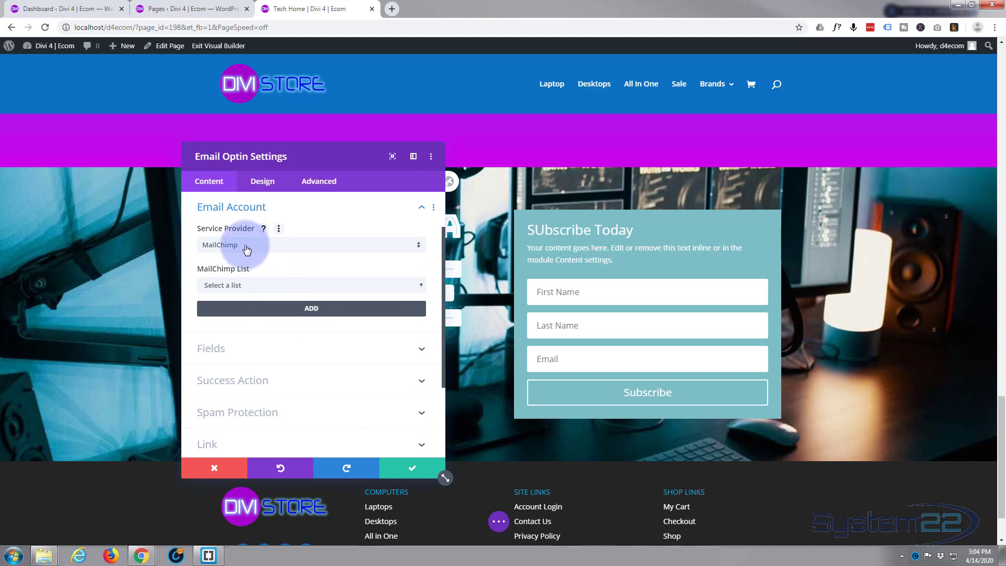
pyautogui.click(299, 251)
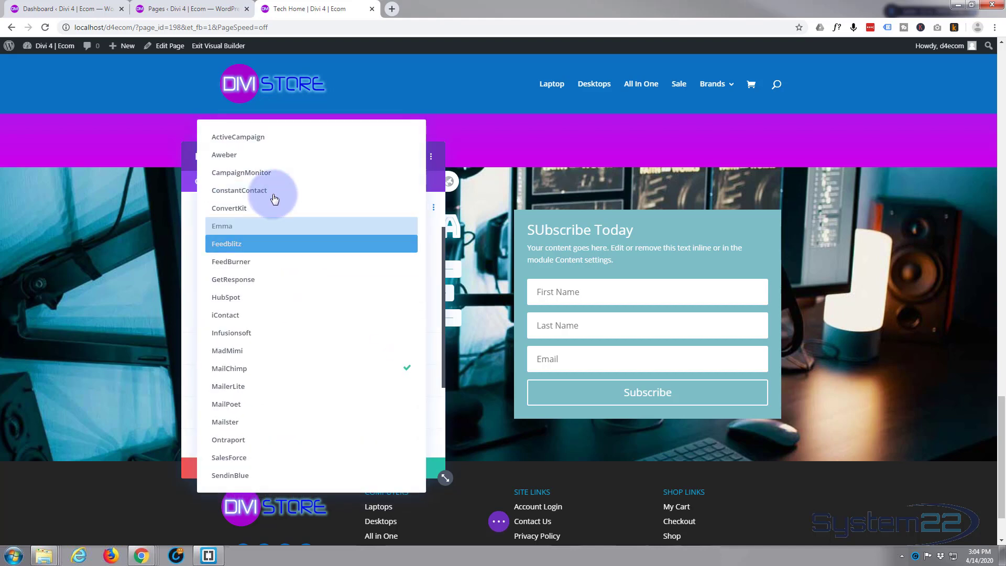
pyautogui.click(278, 368)
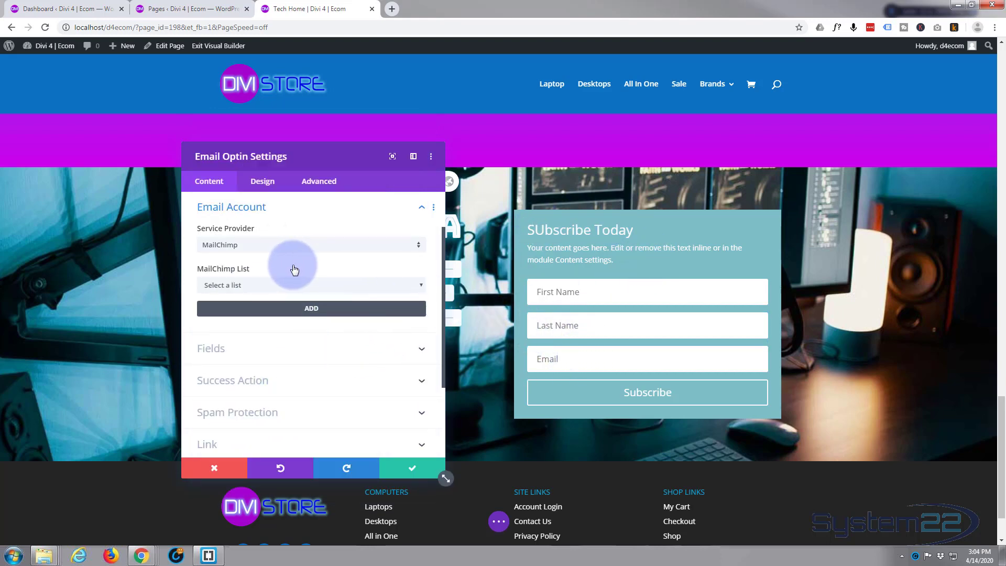
pyautogui.click(307, 283)
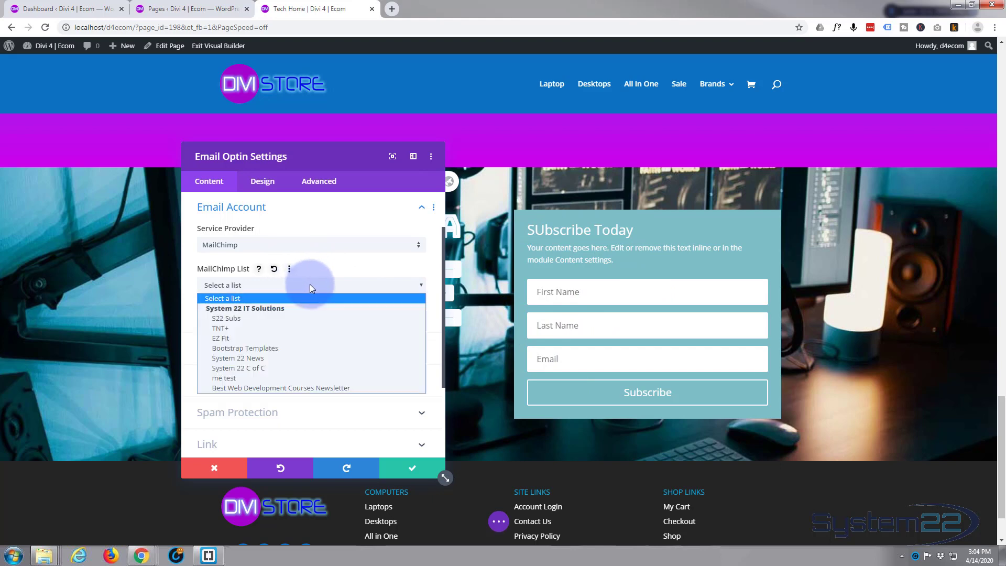
pyautogui.click(257, 319)
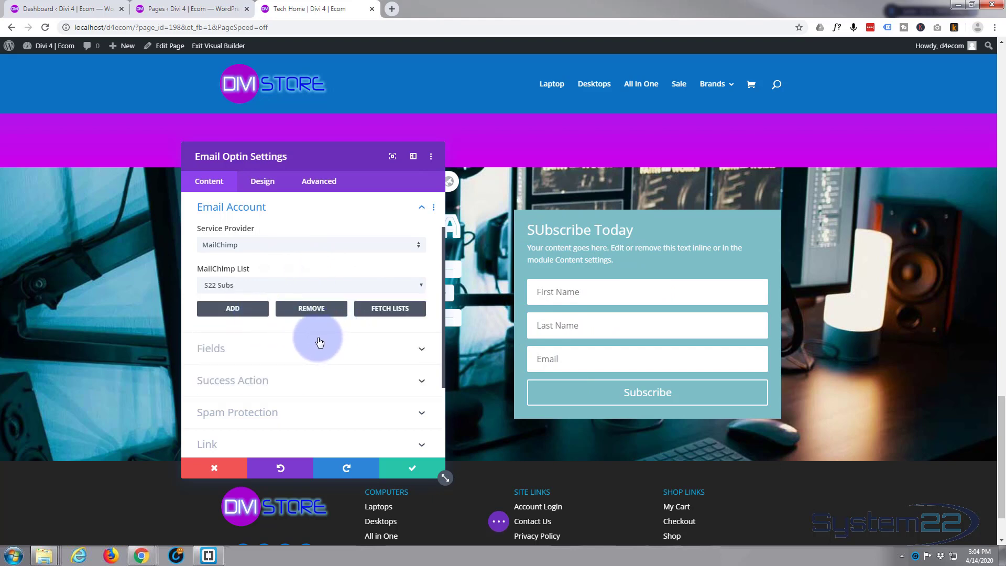
# Enable the single name field option for the opt-in form
pyautogui.scroll(-1, 311, 327)
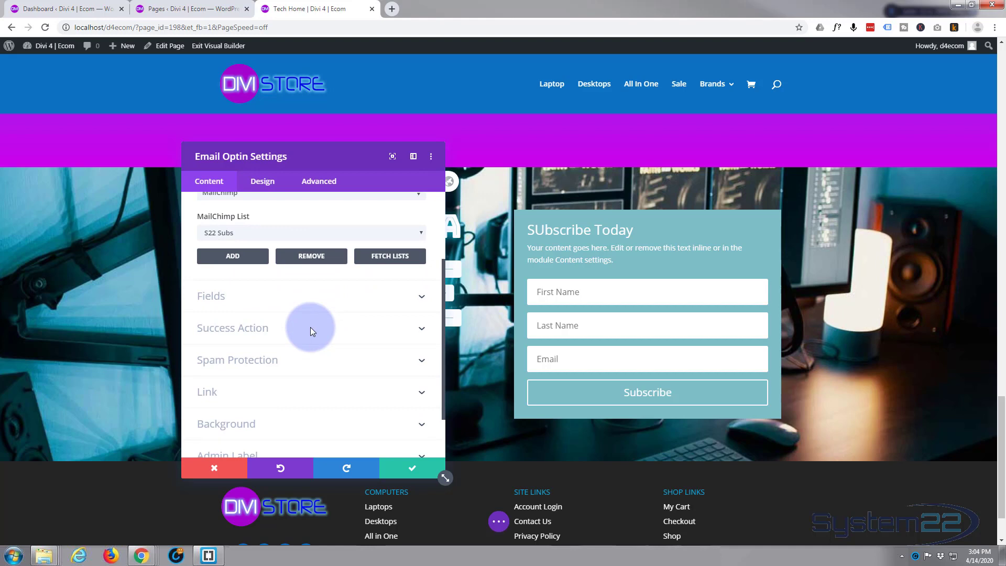
pyautogui.scroll(-1, 298, 315)
pyautogui.click(299, 244)
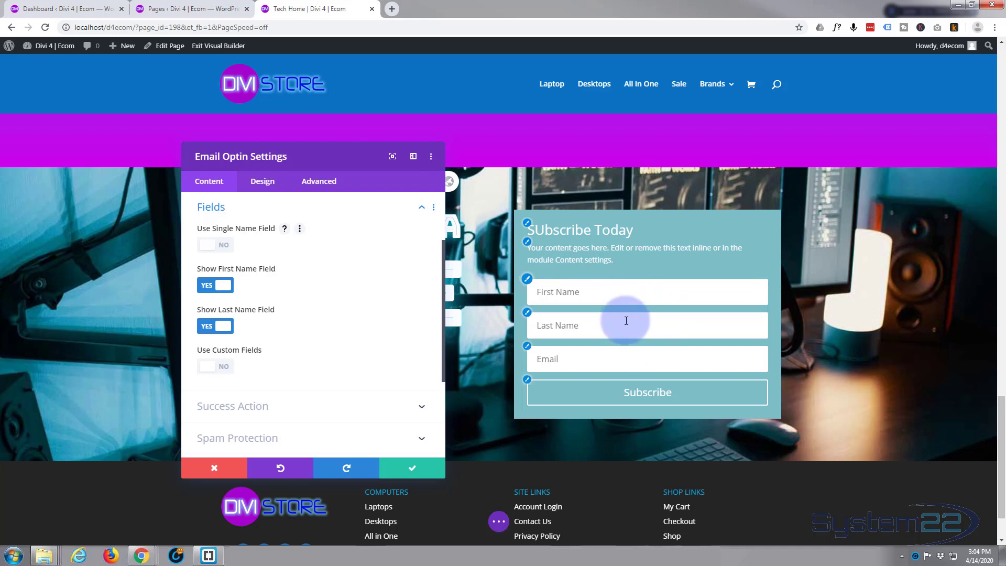
pyautogui.click(220, 249)
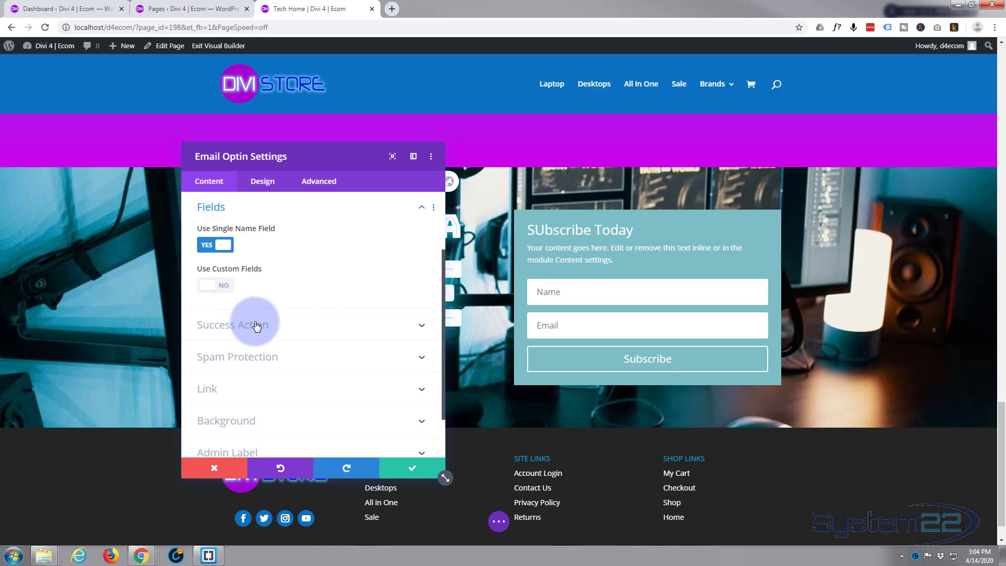
# Set the opt-in form's background to the blue #0c71c3 swatch at 0.66 opacity, rgba(12,113,195,0.66)
pyautogui.scroll(-2, 256, 326)
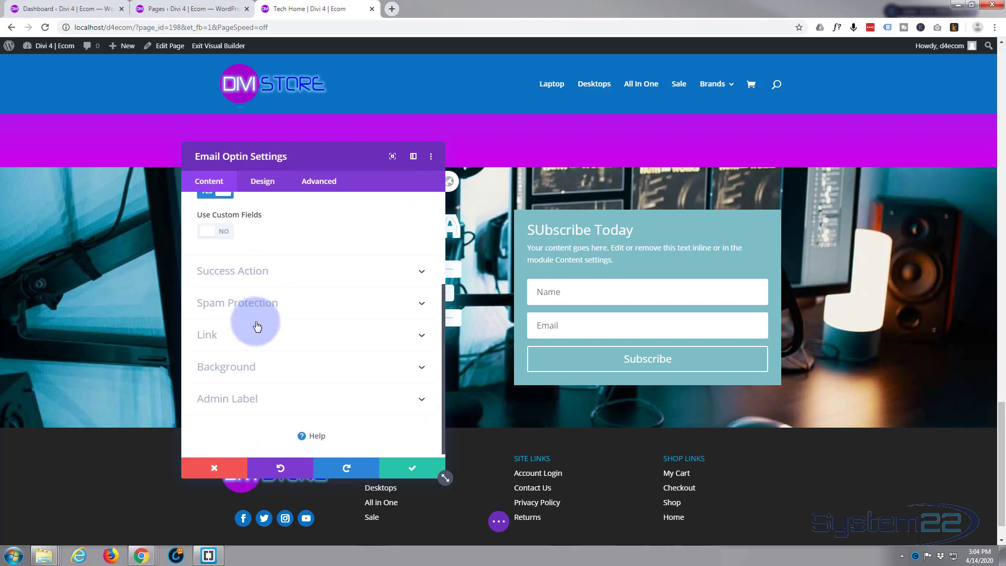
pyautogui.click(292, 368)
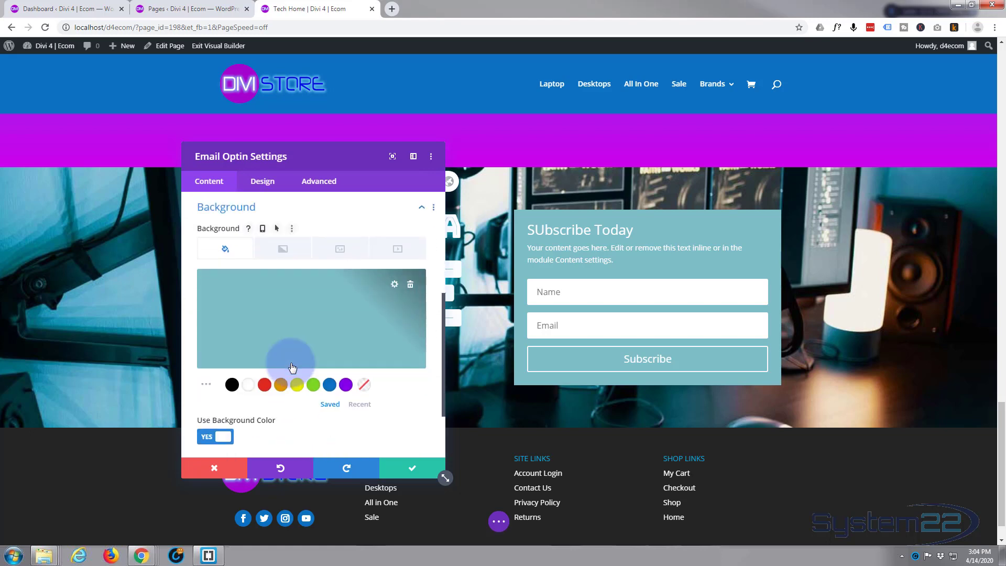
pyautogui.click(330, 385)
pyautogui.moveTo(390, 340)
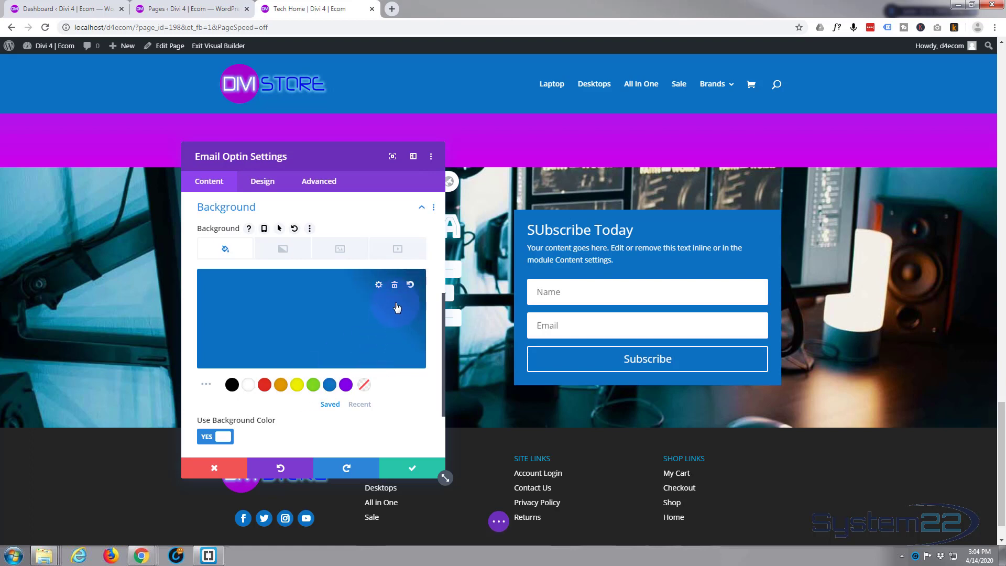
pyautogui.click(387, 315)
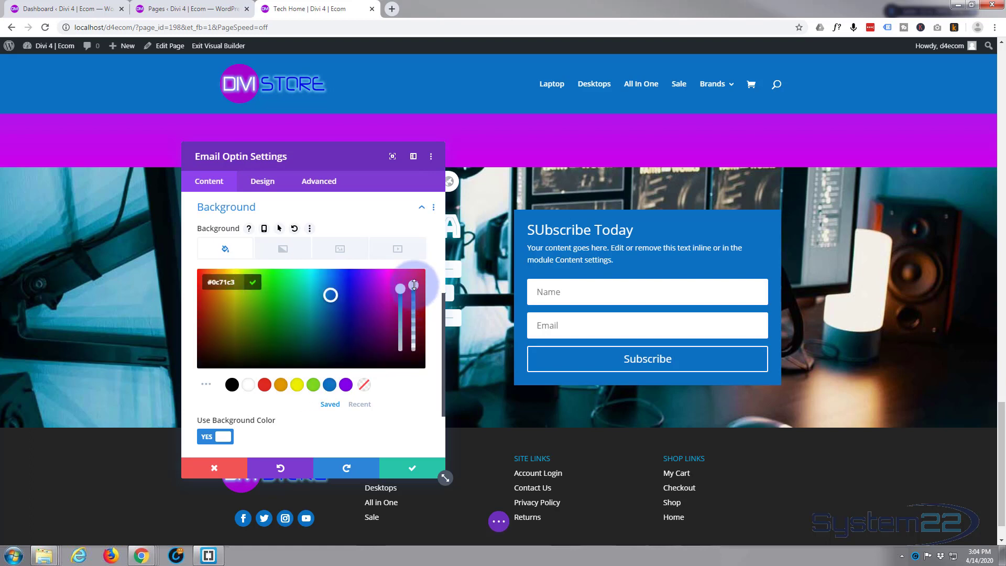
pyautogui.moveTo(415, 294); pyautogui.dragTo(416, 315)
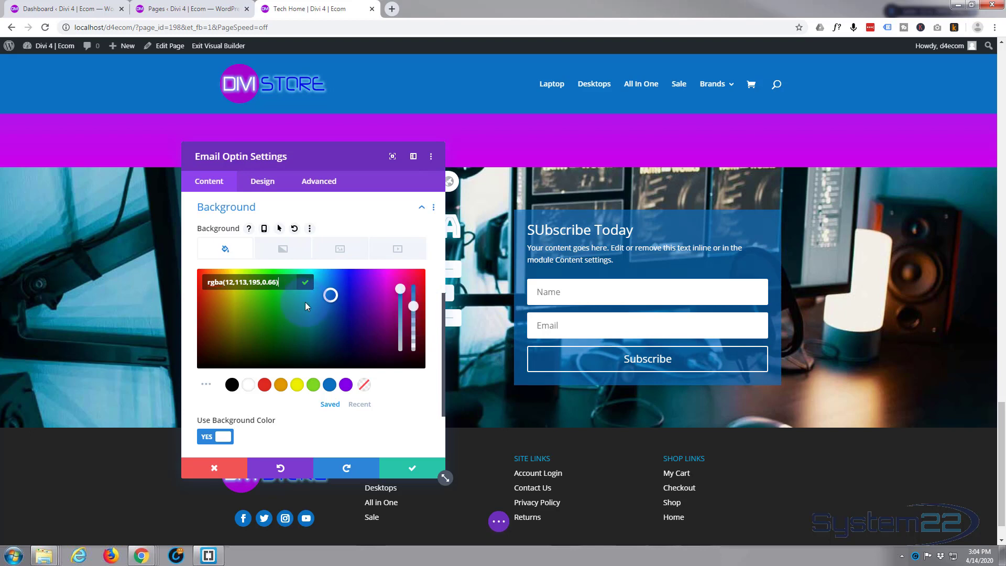
# Correct the capitalisation in the opt-in form's title so it reads "Subscribe Today"
pyautogui.scroll(5, 287, 285)
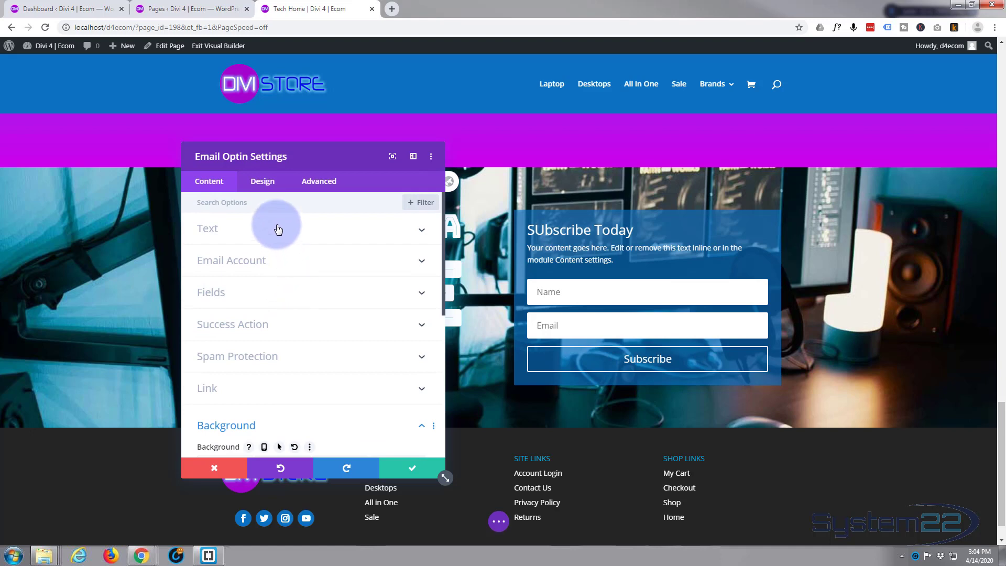
pyautogui.click(277, 230)
pyautogui.click(209, 267)
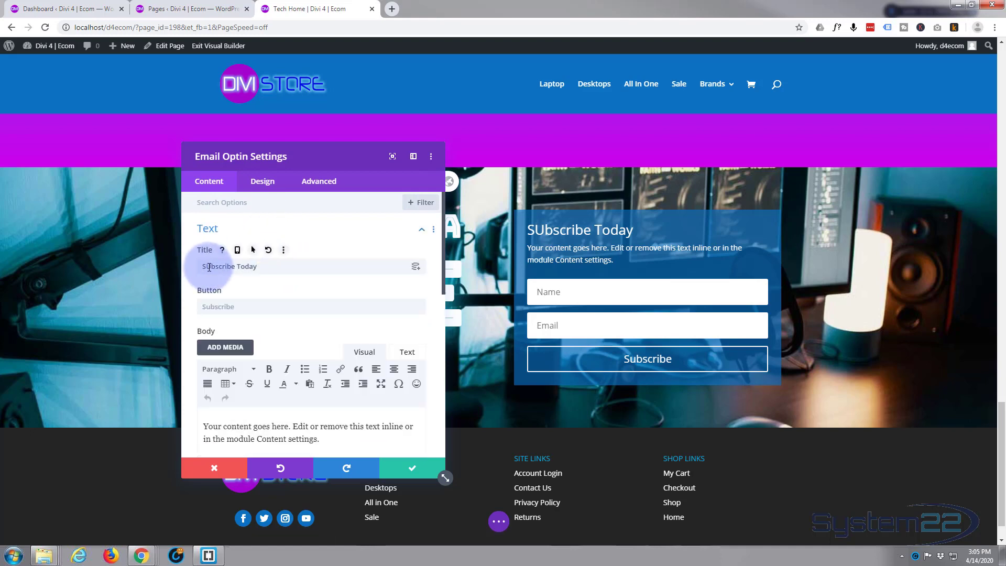
pyautogui.press('BackSpace')
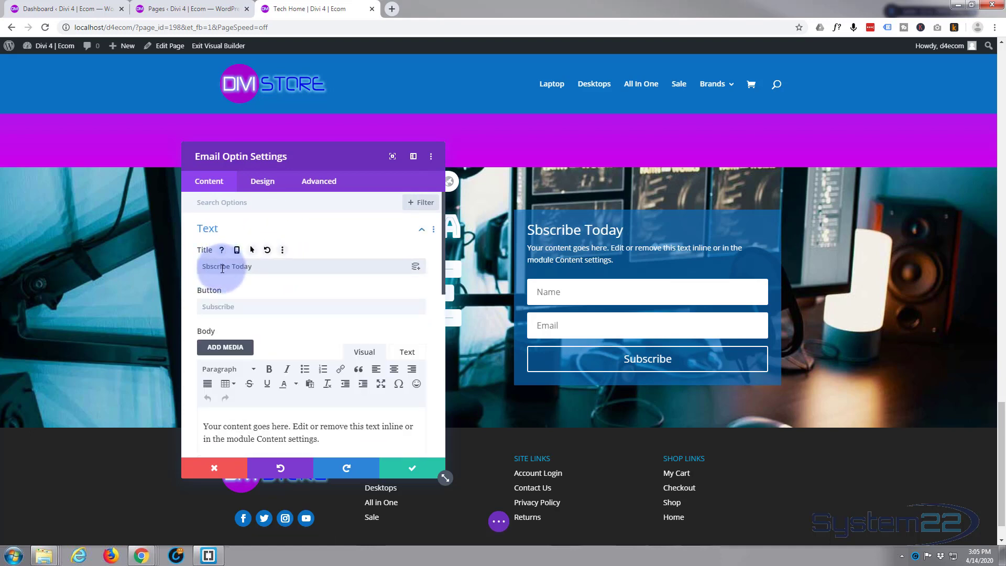
pyautogui.write('u')
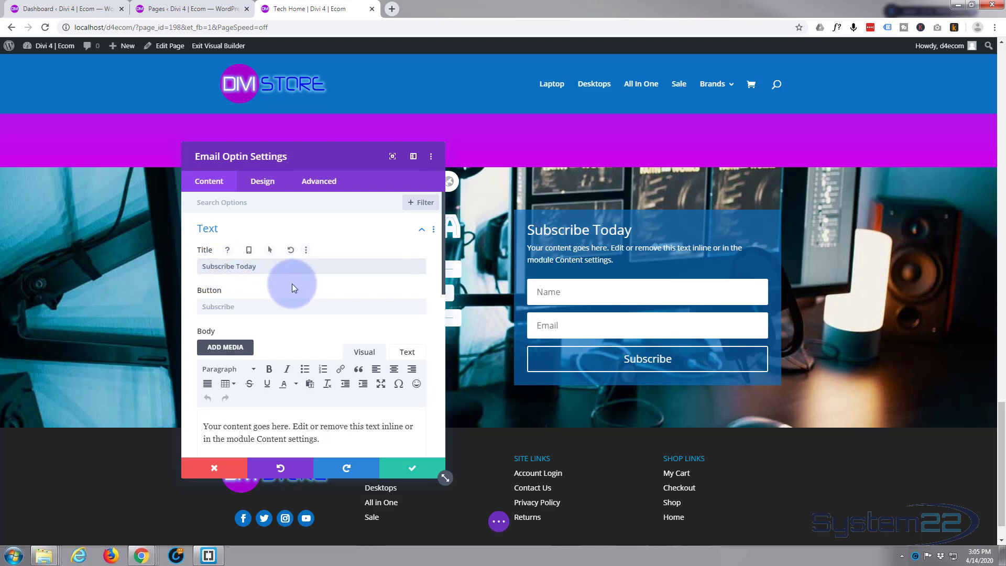
# Enable custom styles for the opt-in form's button and set its text color to white, #ffffff
pyautogui.click(262, 186)
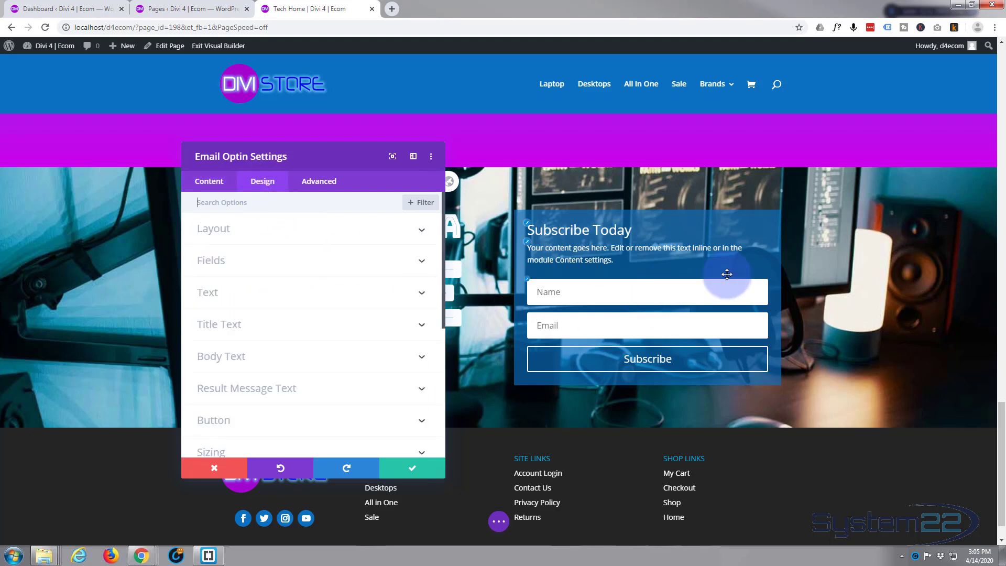
pyautogui.scroll(-3, 322, 369)
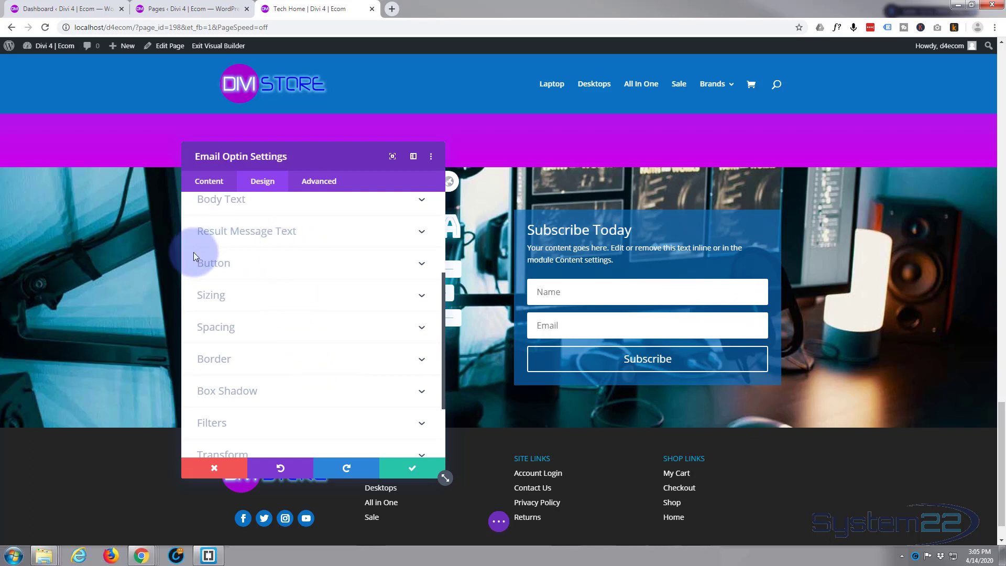
pyautogui.click(264, 271)
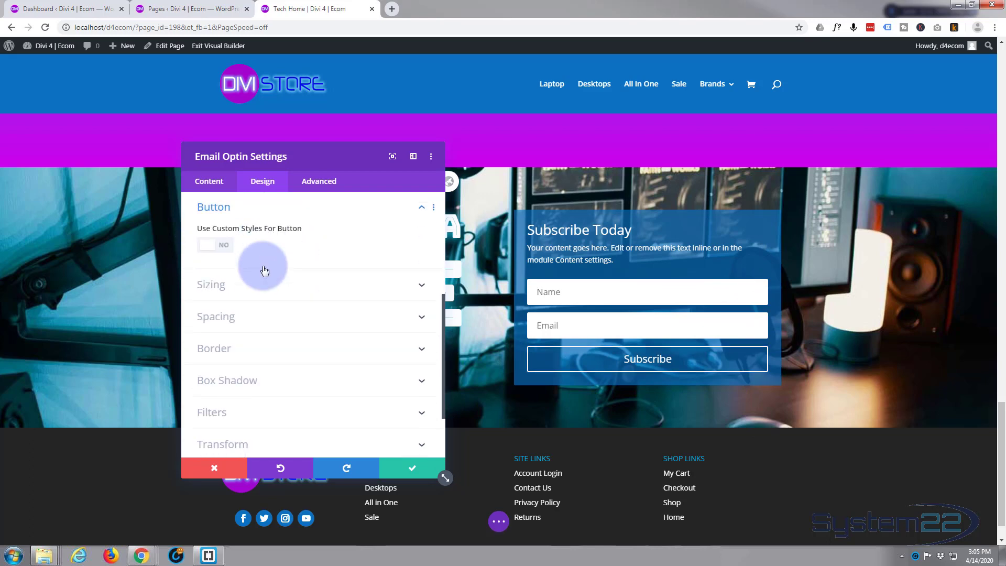
pyautogui.click(217, 252)
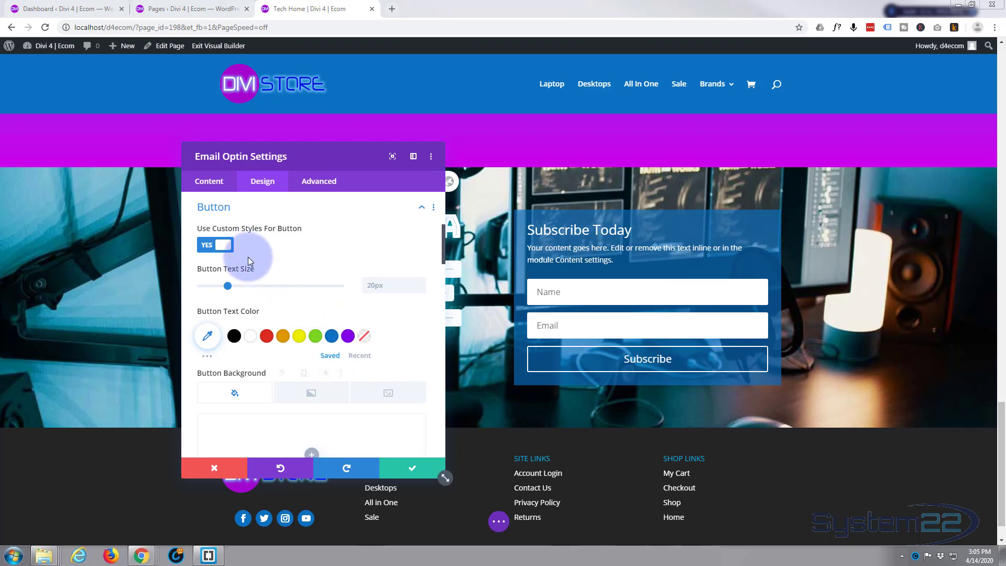
pyautogui.click(207, 336)
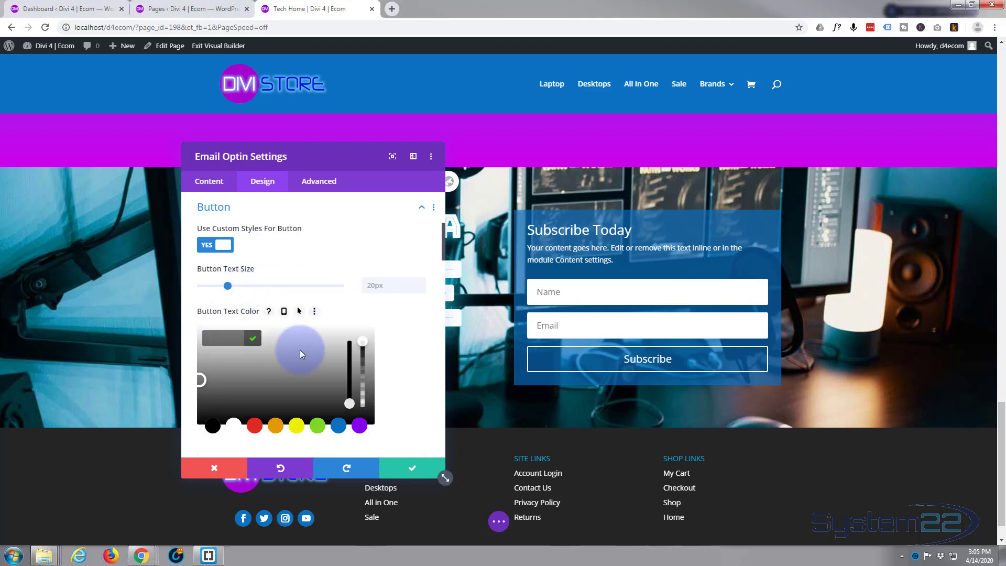
pyautogui.click(233, 428)
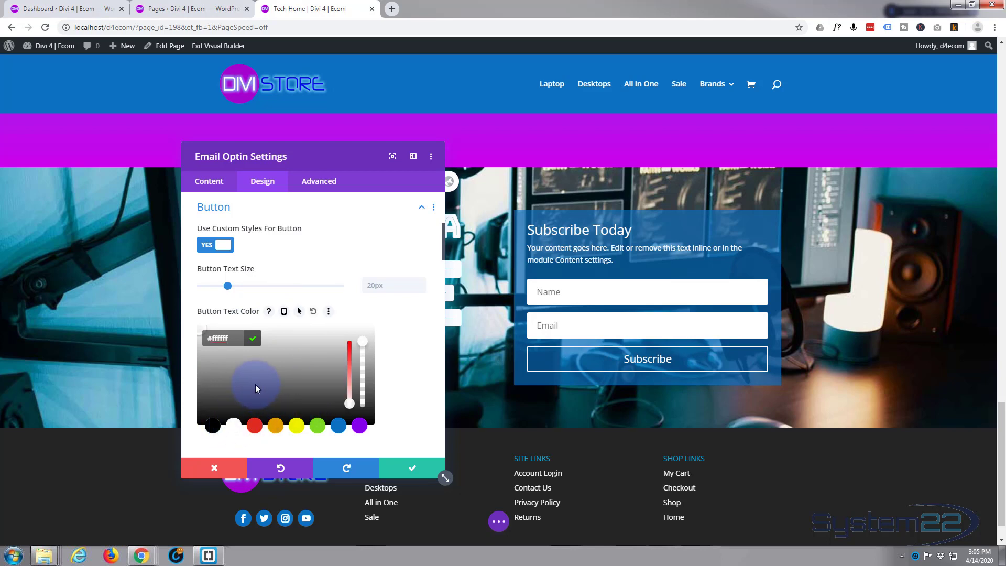
pyautogui.click(230, 311)
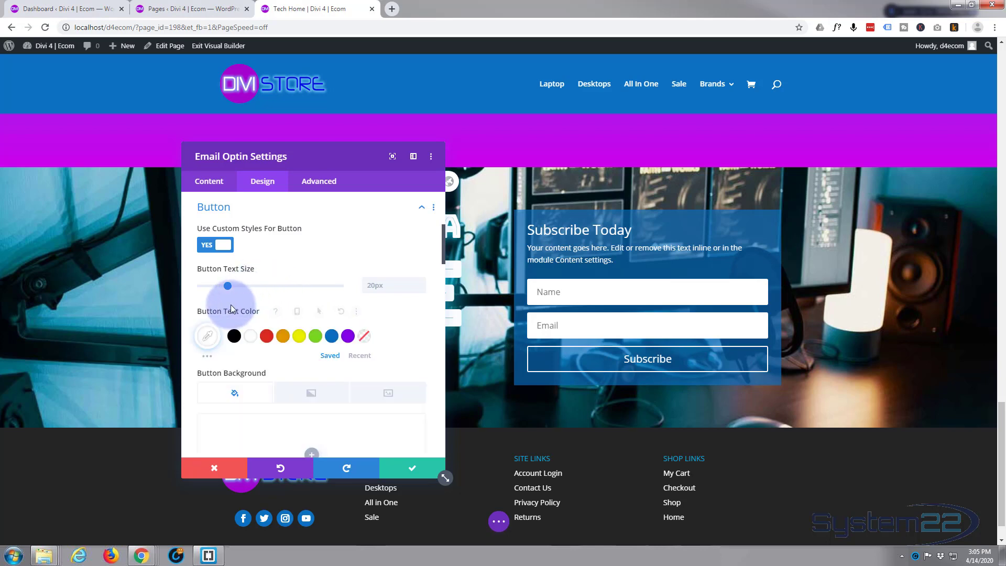
# Set the Subscribe button's background color to #cd00ed and its border width to 0px
pyautogui.scroll(-2, 254, 360)
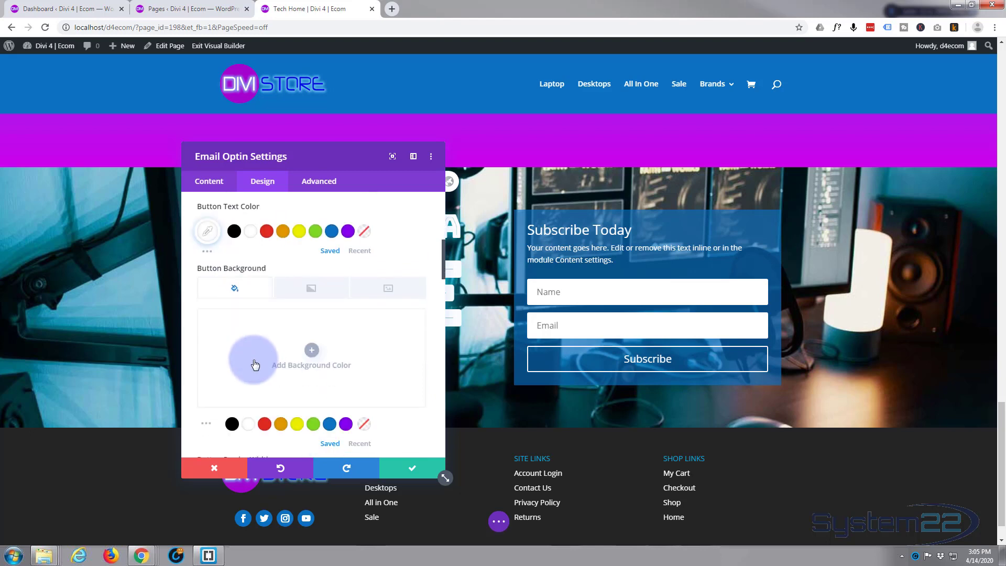
pyautogui.scroll(-1, 249, 340)
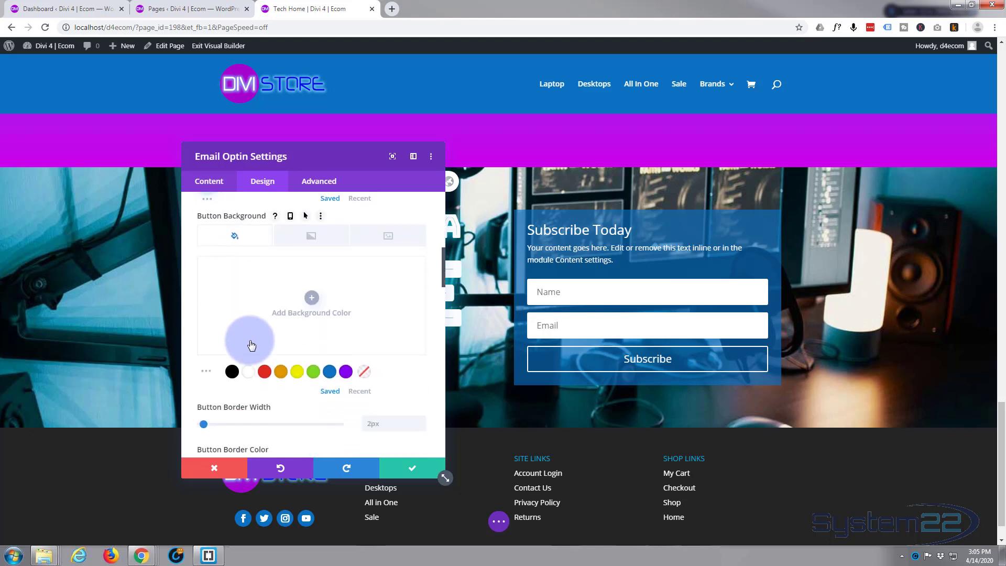
pyautogui.click(312, 298)
pyautogui.write('#cd00ed')
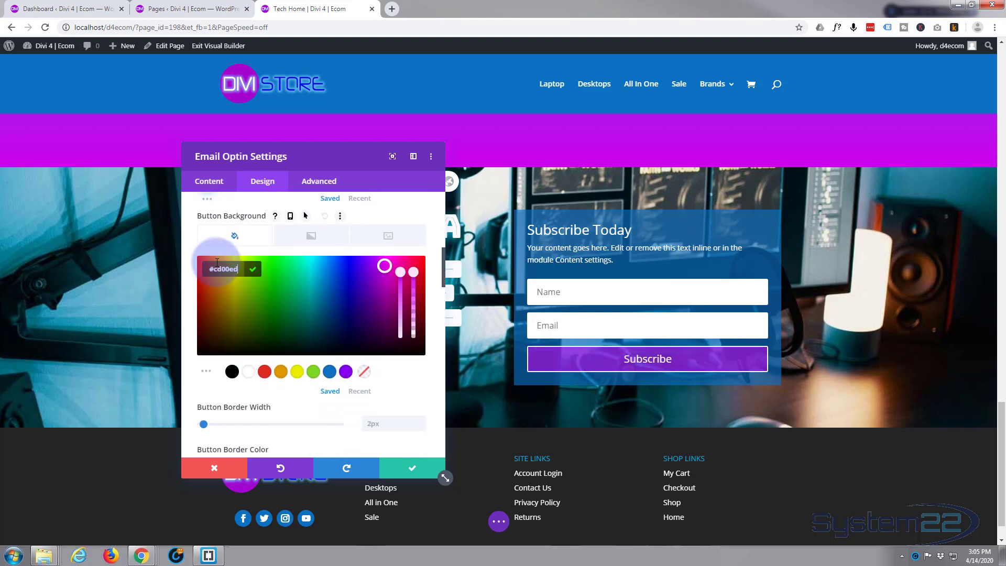
pyautogui.scroll(-3, 304, 307)
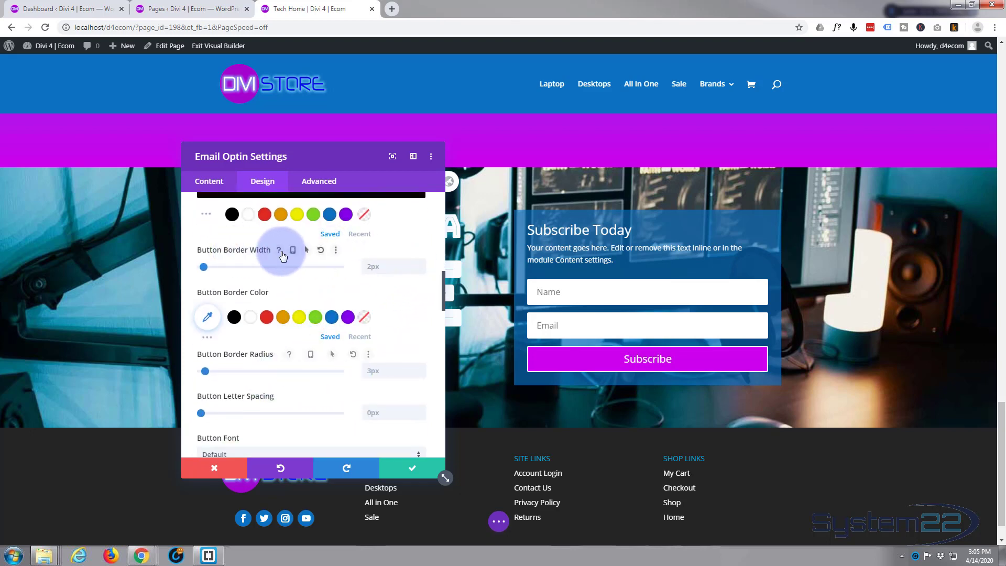
pyautogui.doubleClick(420, 268)
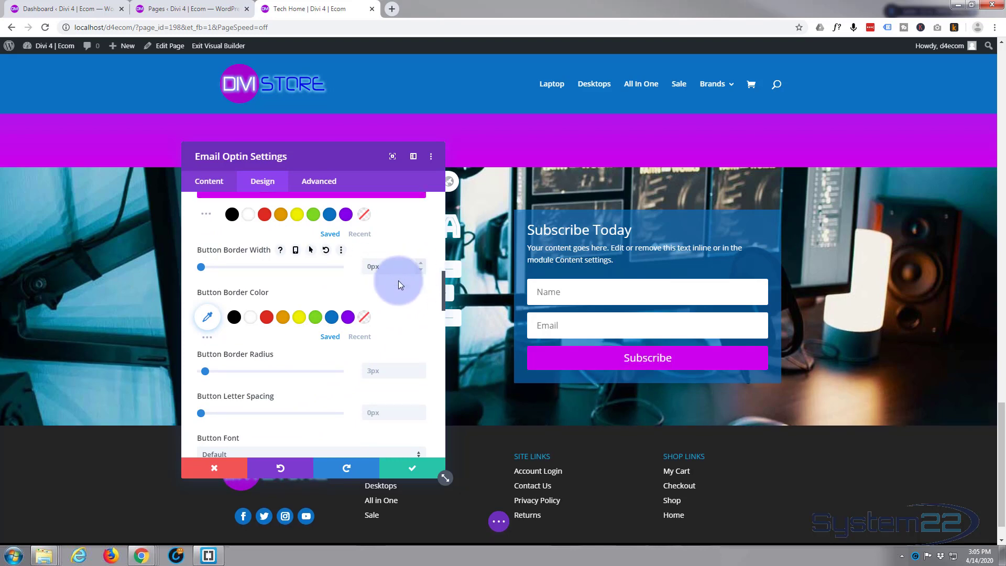
# Give the Subscribe button's background the saved purple swatch for its hover state and save the opt-in module's settings
pyautogui.scroll(3, 386, 294)
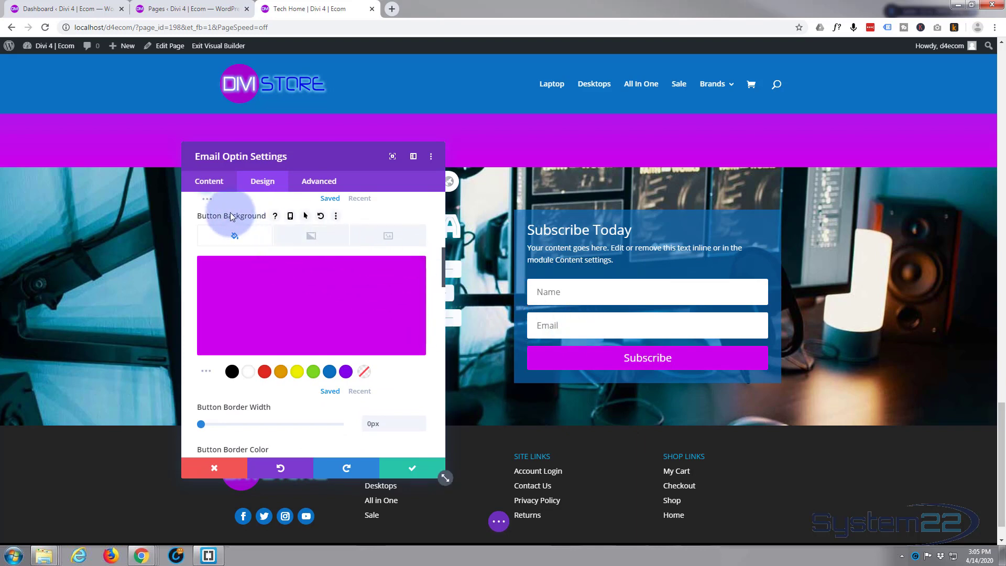
pyautogui.click(305, 217)
pyautogui.click(378, 240)
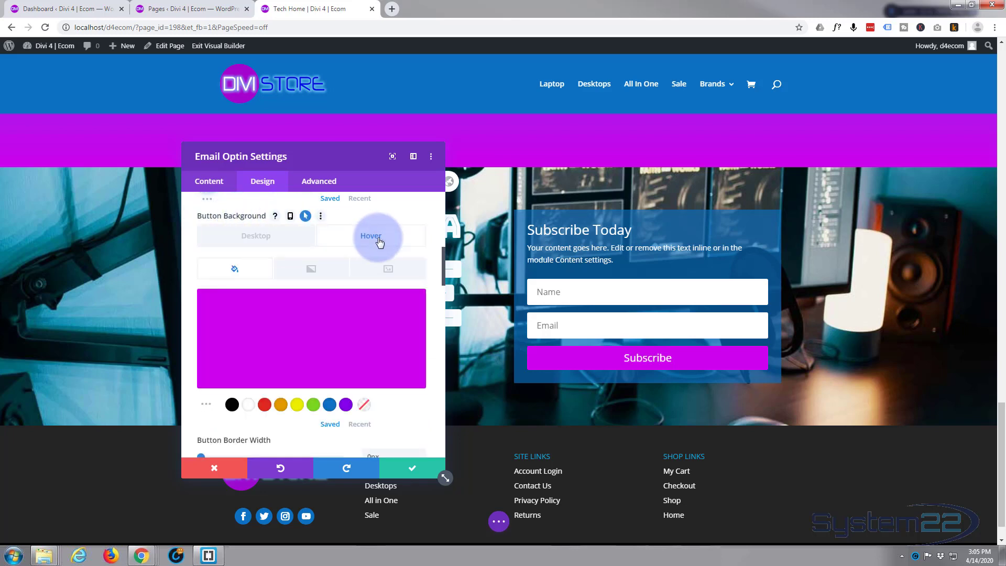
pyautogui.click(347, 406)
pyautogui.click(267, 241)
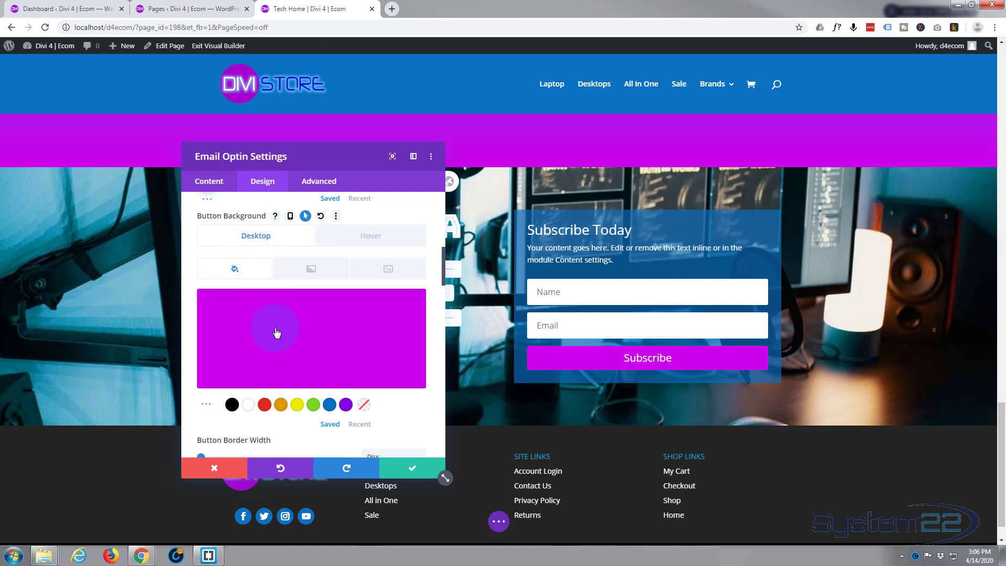
pyautogui.click(235, 268)
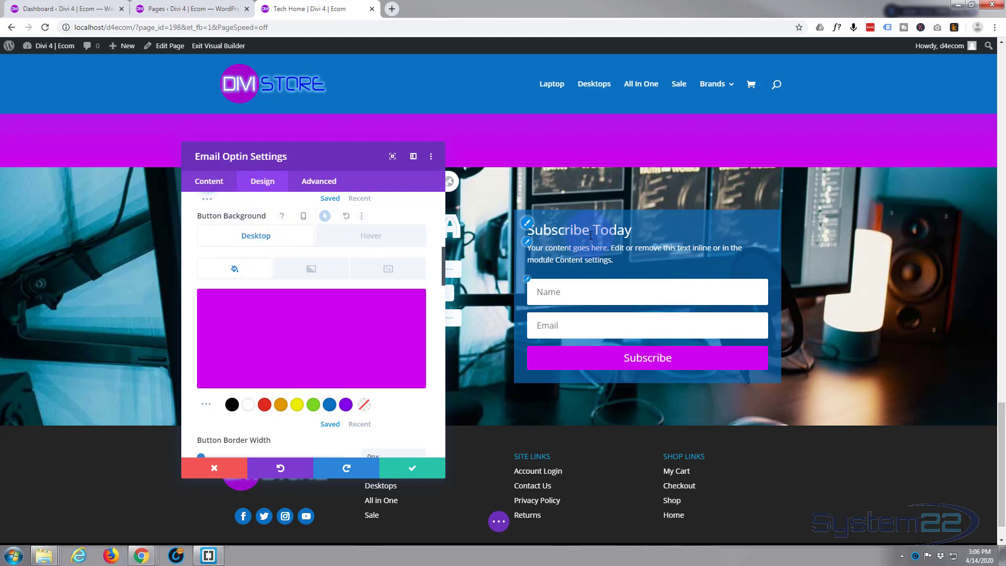
pyautogui.click(421, 474)
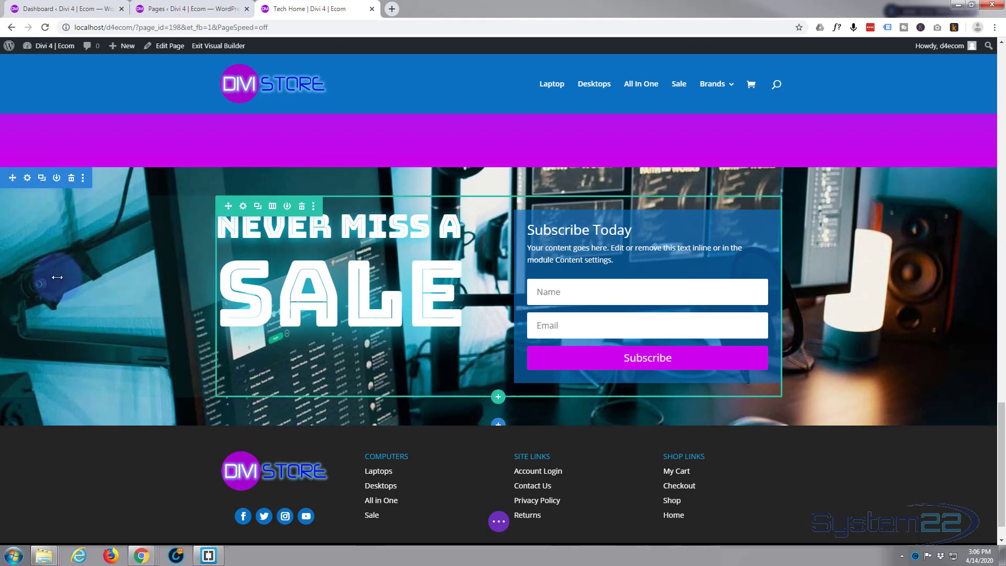
# Apply the two-layer slanted divider style to the top of the Never Miss a Sale section
pyautogui.scroll(3, 58, 277)
pyautogui.scroll(-3, 57, 277)
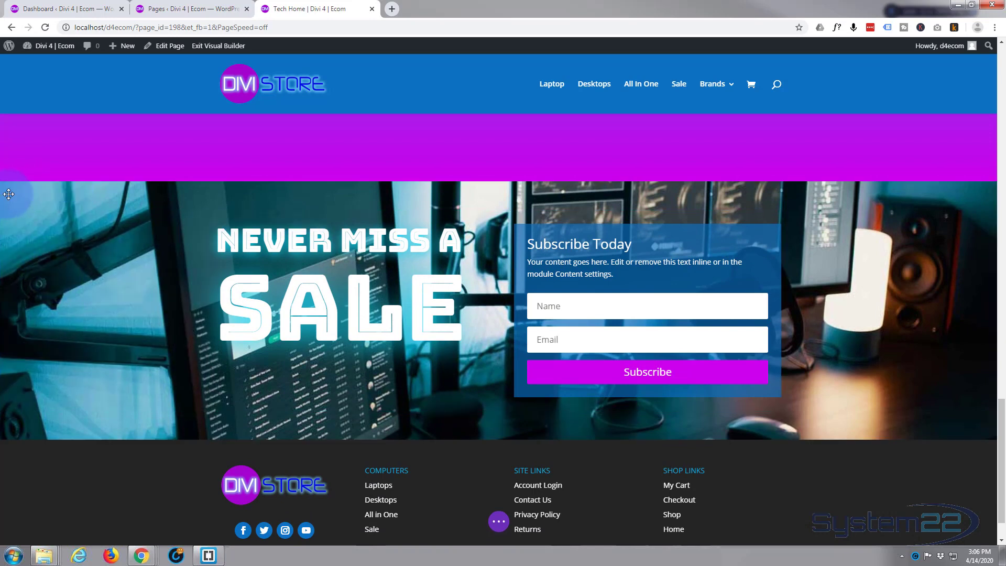
pyautogui.click(28, 192)
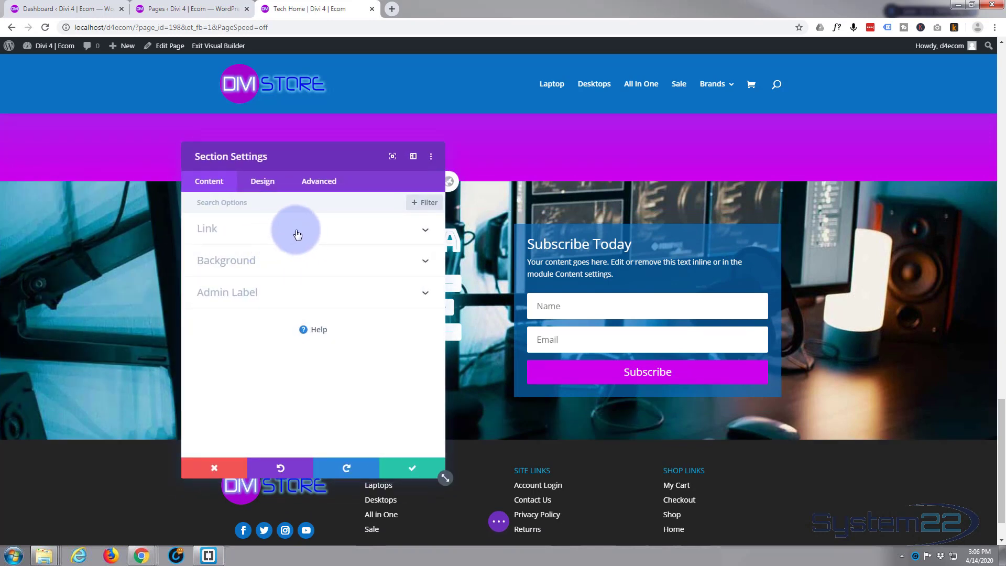
pyautogui.click(268, 182)
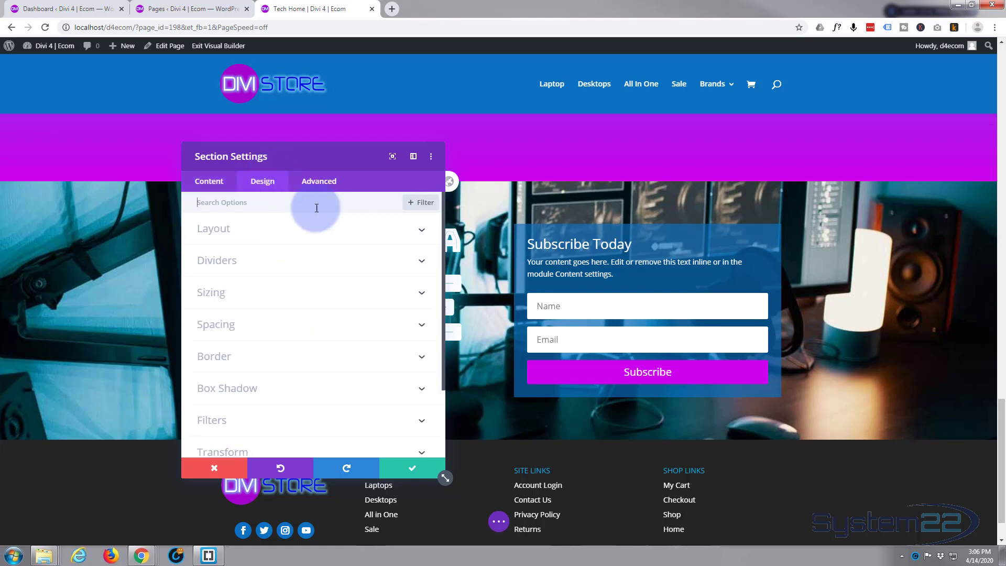
pyautogui.click(336, 259)
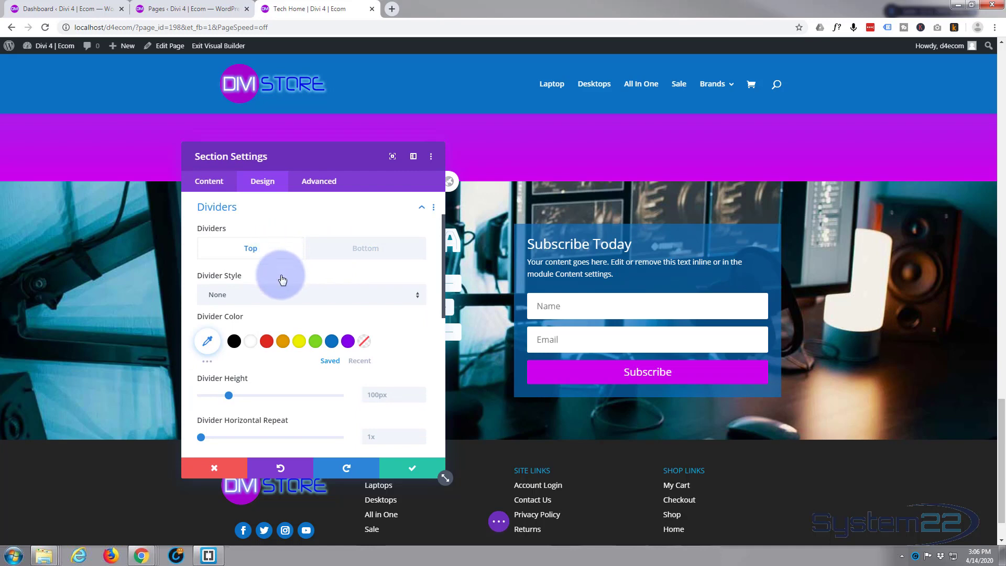
pyautogui.click(291, 295)
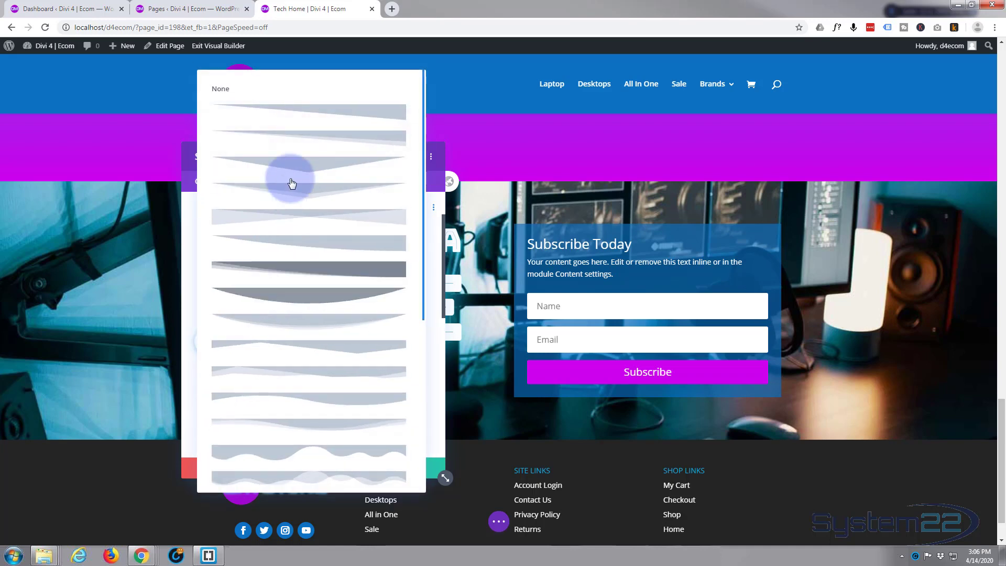
pyautogui.click(380, 143)
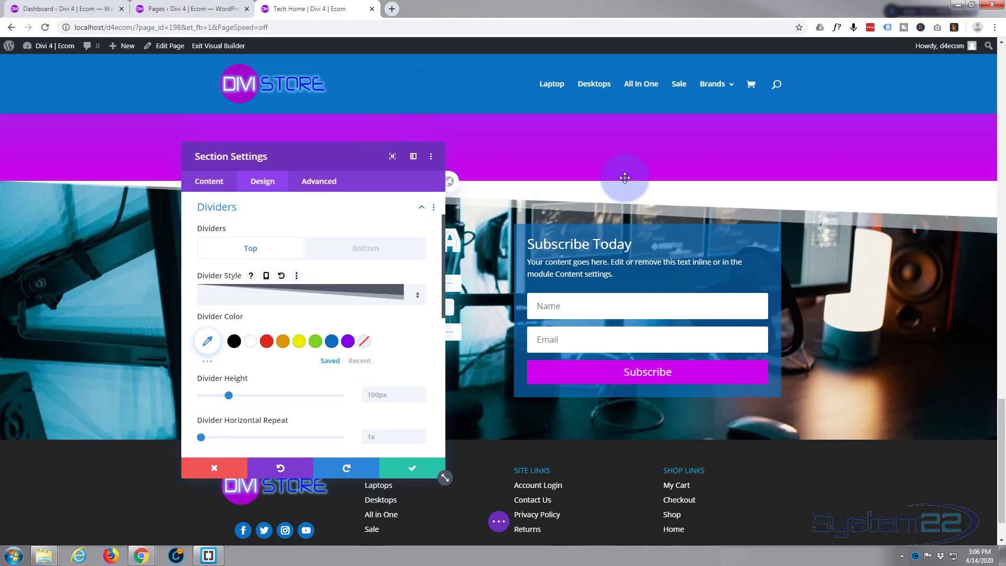
# Set the section's top divider color to #cd00ed with opacity reduced to 0.53, rgba(205,0,237,0.53)
pyautogui.click(207, 341)
pyautogui.write('#cd00ed')
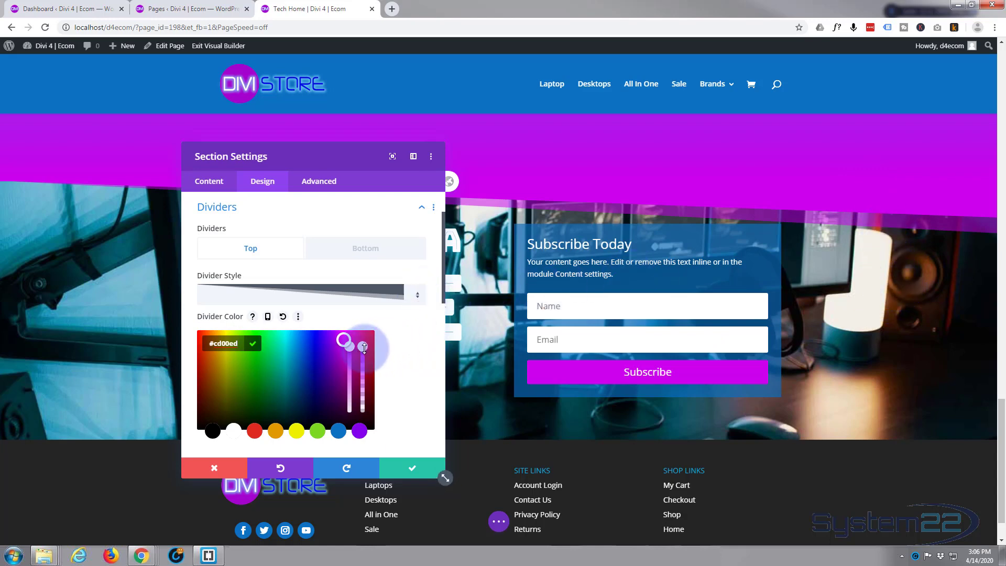
pyautogui.moveTo(364, 348); pyautogui.dragTo(363, 388)
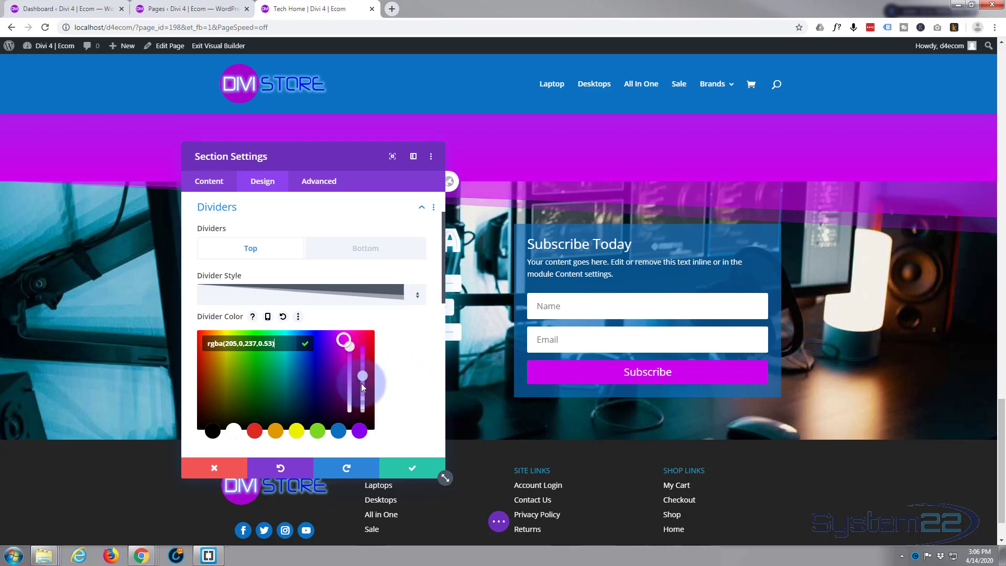
pyautogui.scroll(-3, 414, 366)
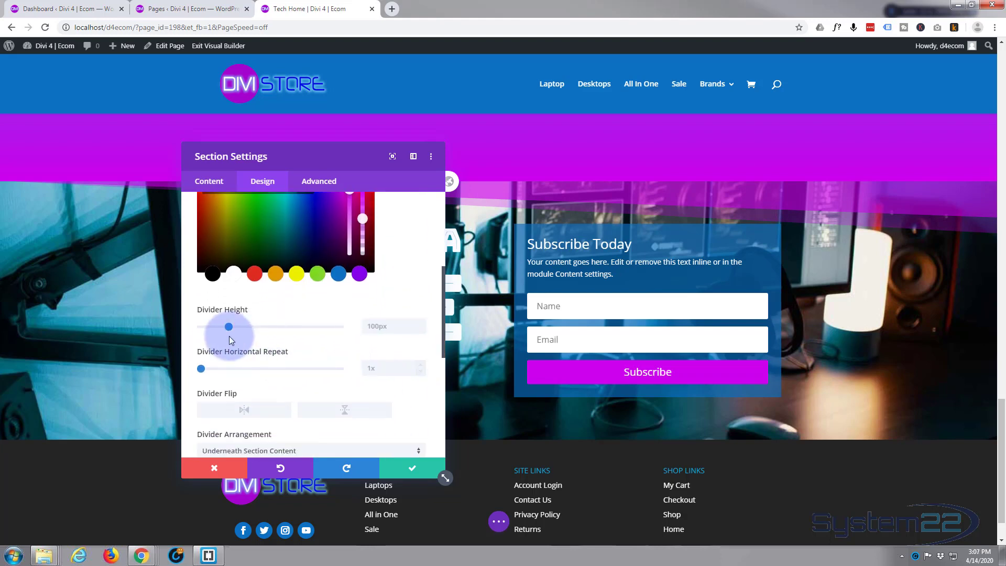
# Set the top divider's height to 237px and apply the two-layer slanted divider style to the section's bottom
pyautogui.moveTo(232, 329); pyautogui.dragTo(266, 331)
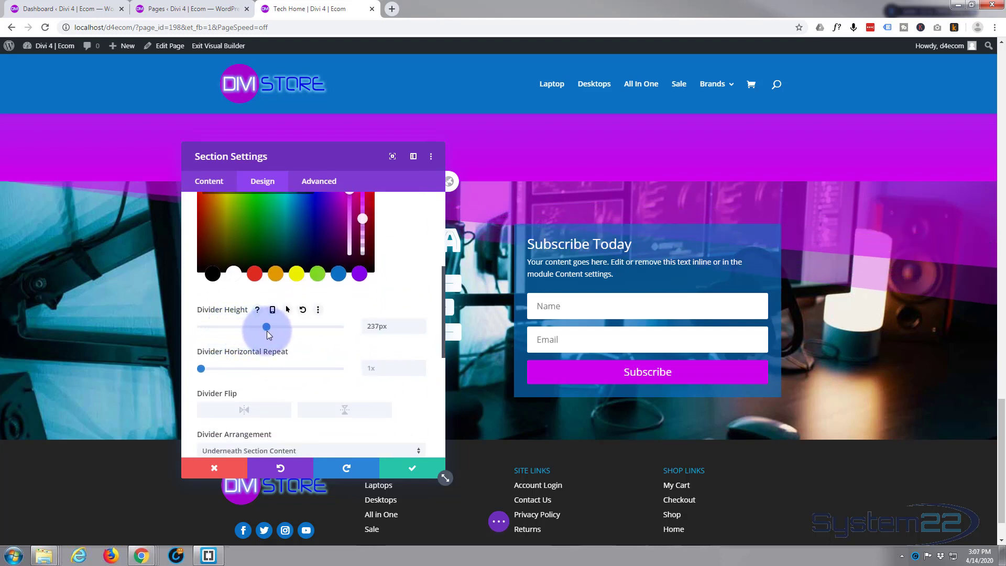
pyautogui.scroll(-2, 266, 332)
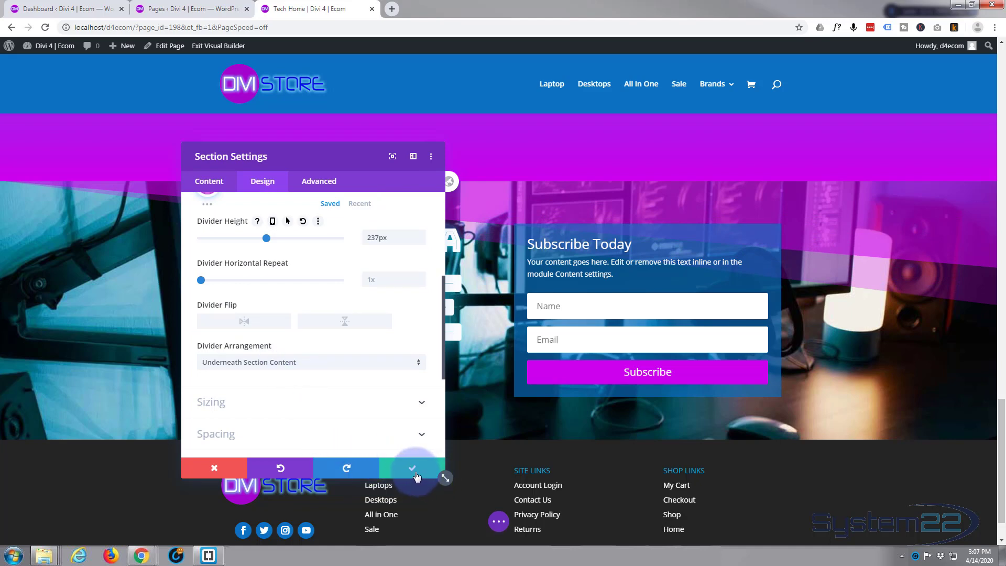
pyautogui.scroll(4, 310, 339)
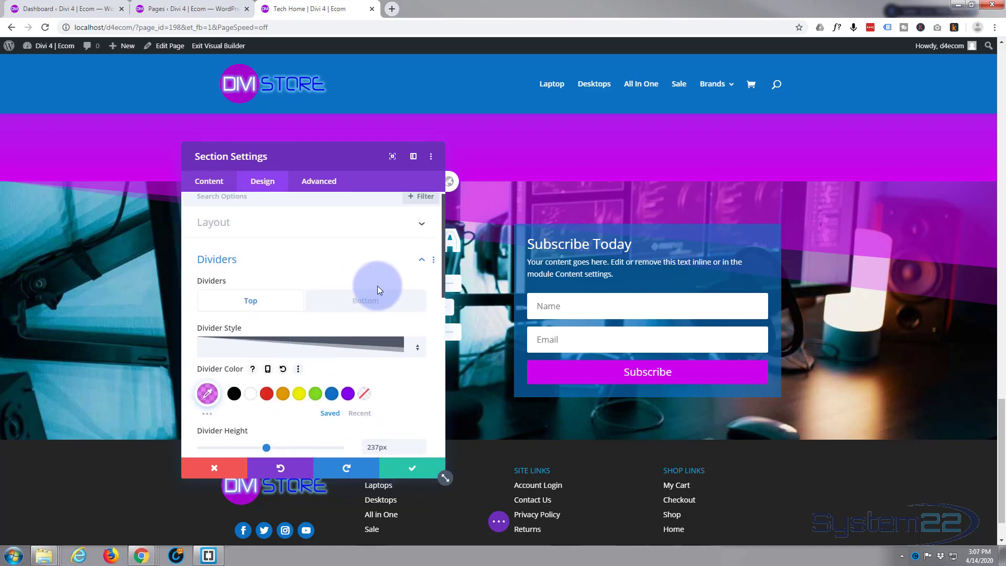
pyautogui.click(373, 297)
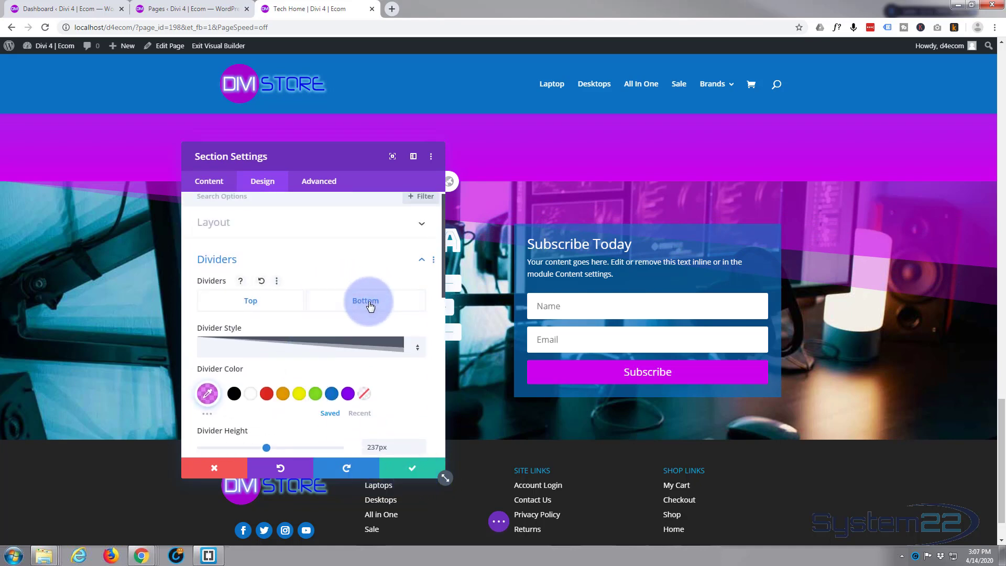
pyautogui.scroll(-1, 331, 306)
pyautogui.click(331, 303)
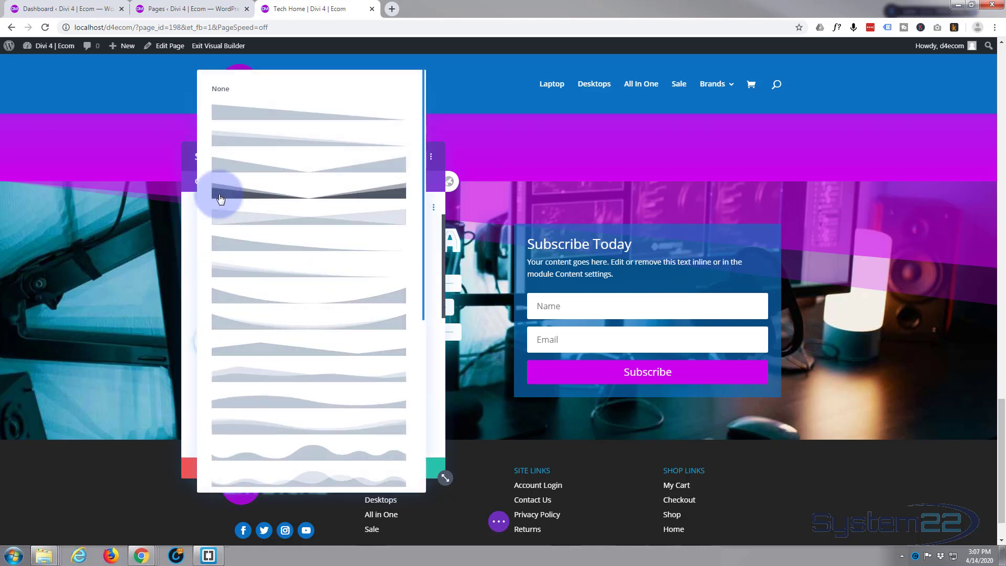
pyautogui.click(233, 149)
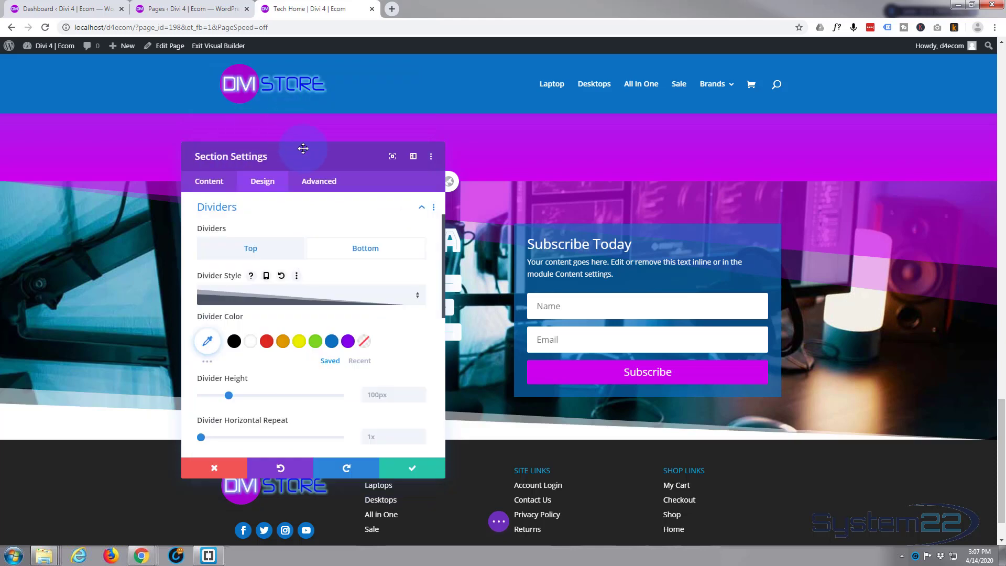
# Set the section's bottom divider color to #0c71c3 with opacity reduced to 0.57, rgba(12,113,195,0.57)
pyautogui.moveTo(317, 163); pyautogui.dragTo(811, 137)
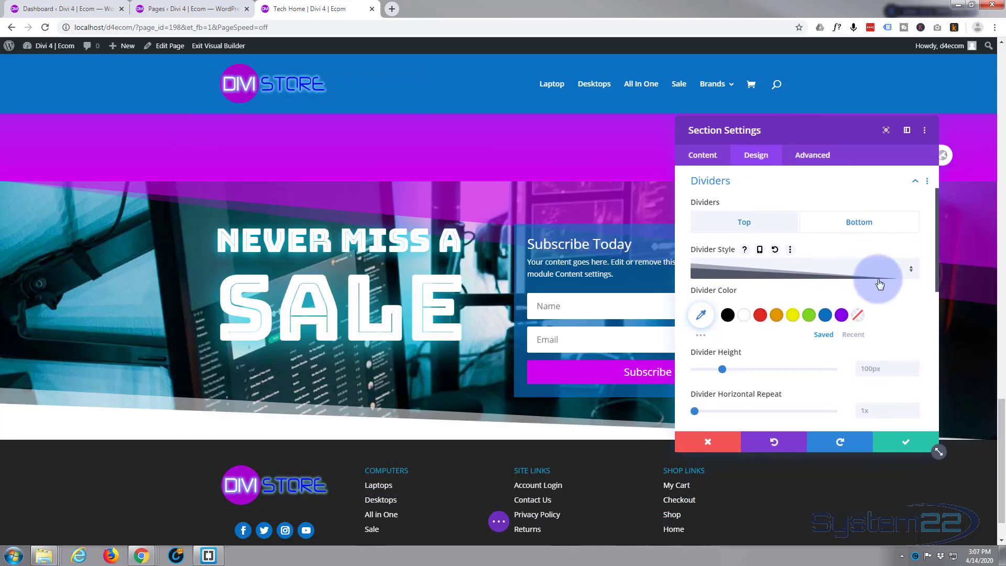
pyautogui.click(826, 315)
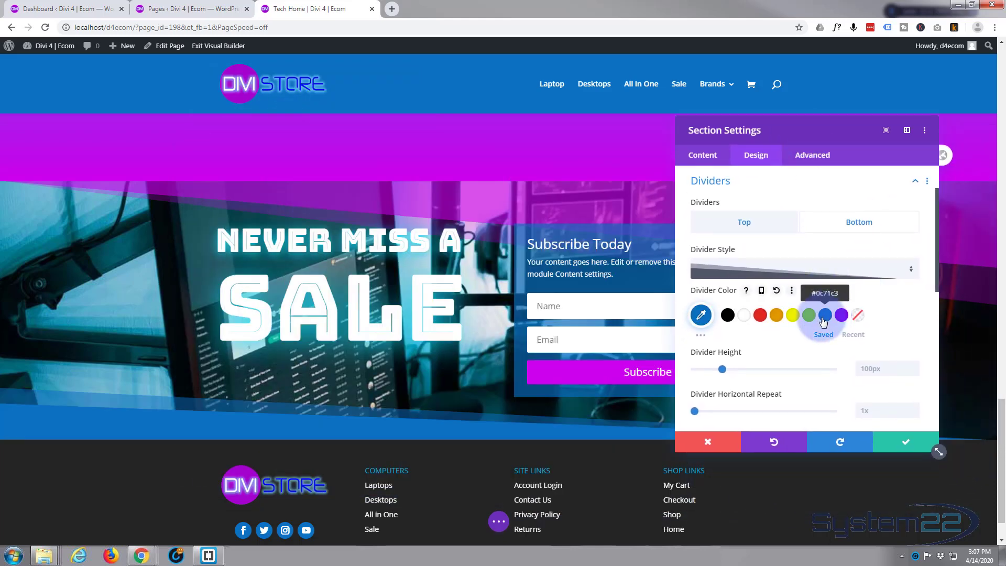
pyautogui.click(701, 315)
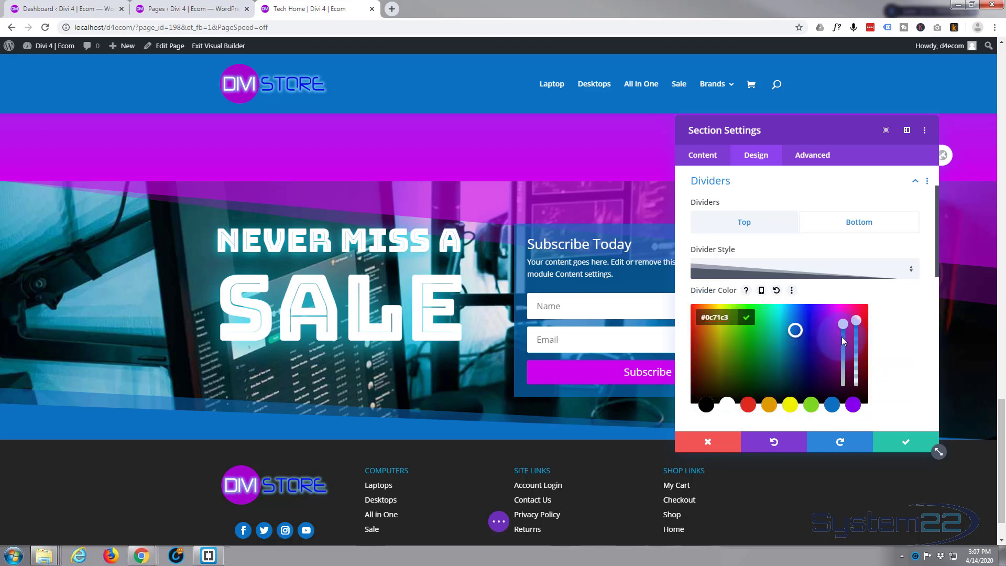
pyautogui.moveTo(857, 336); pyautogui.dragTo(851, 358)
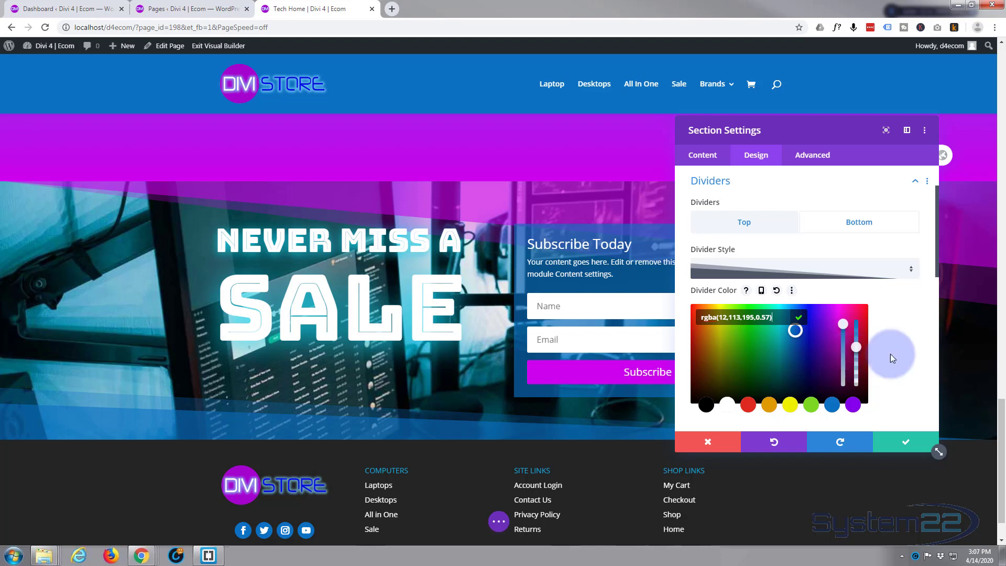
# Set the bottom divider's height to 235px and save the section's settings
pyautogui.scroll(-2, 891, 353)
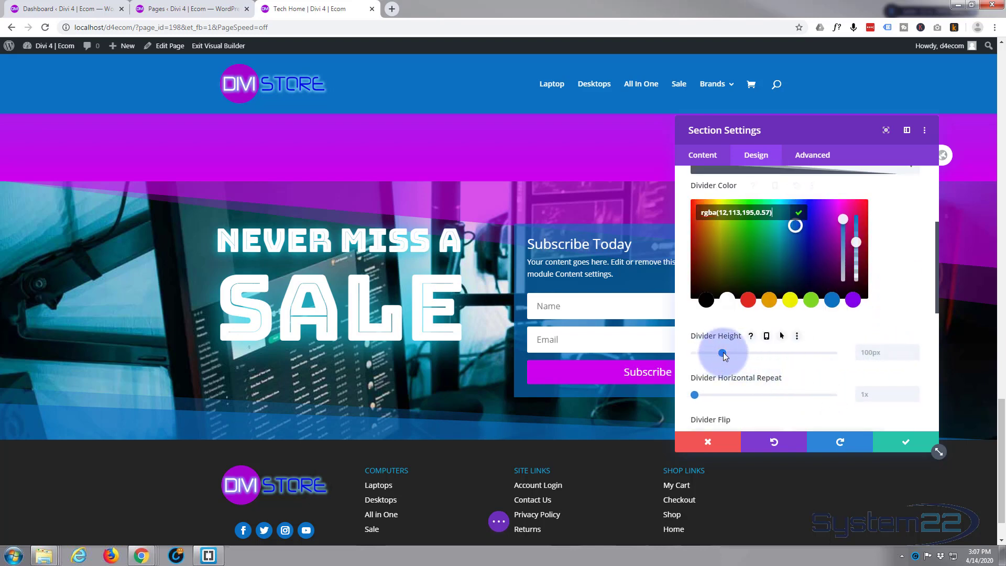
pyautogui.moveTo(725, 355); pyautogui.dragTo(763, 358)
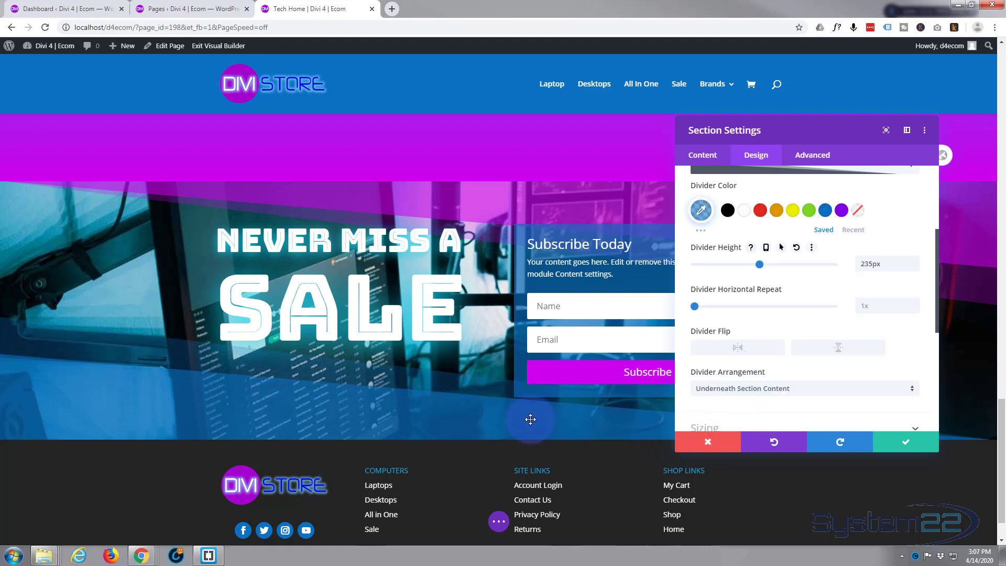
pyautogui.click(905, 444)
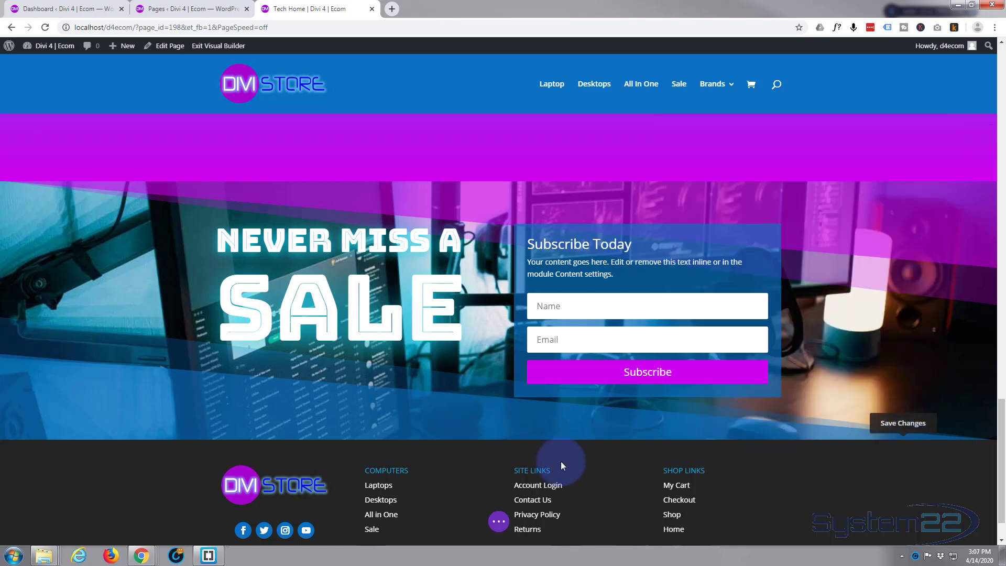
# Save the page as a draft, then exit the visual builder and review the Never Miss a Sale section
pyautogui.click(500, 521)
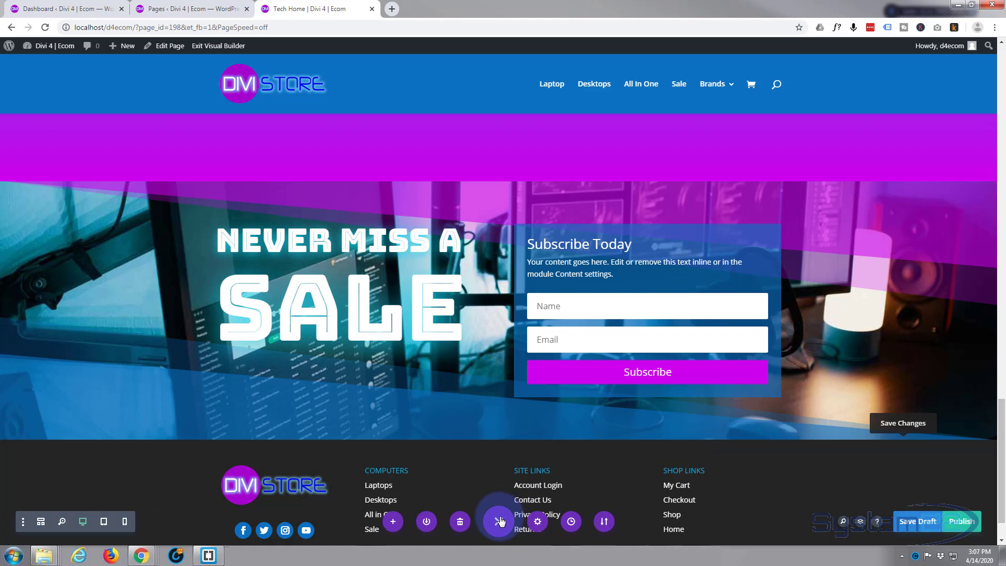
pyautogui.click(921, 522)
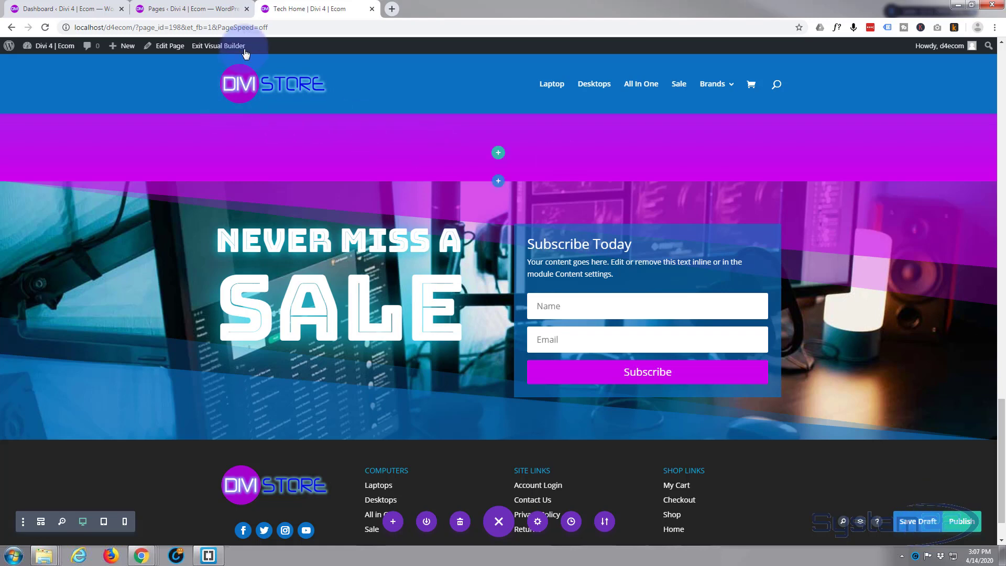
pyautogui.click(220, 47)
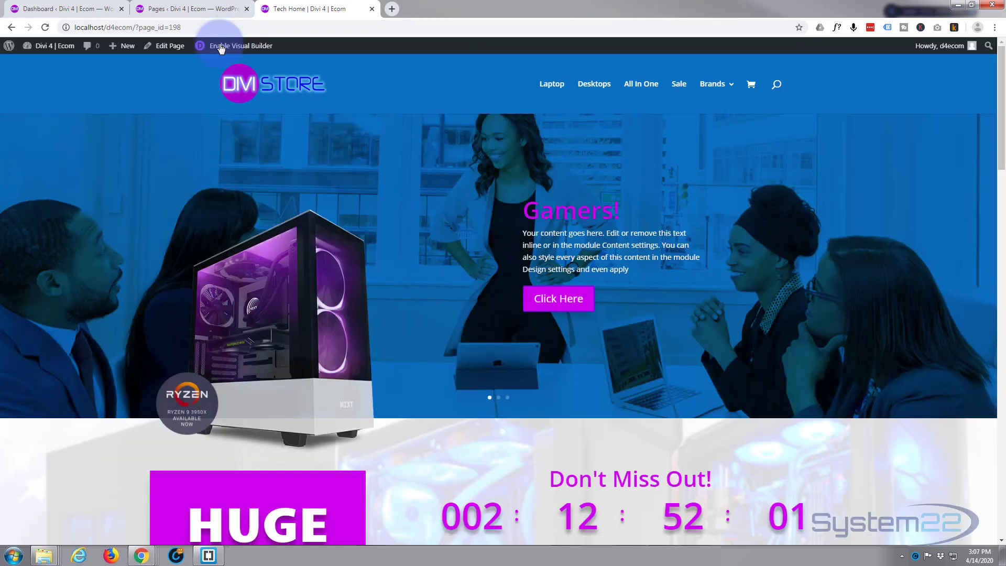
pyautogui.scroll(-6, 213, 172)
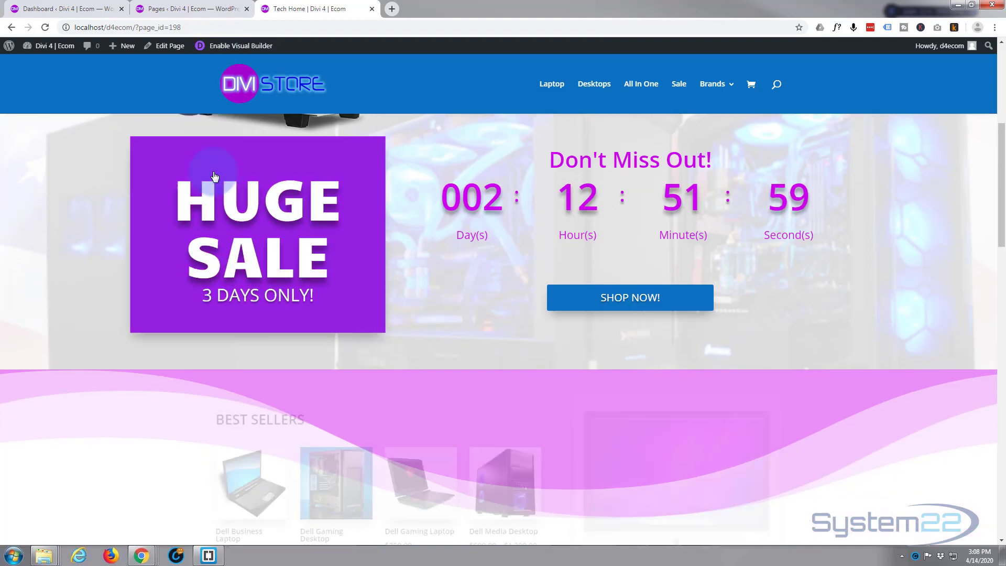
pyautogui.scroll(-10, 214, 176)
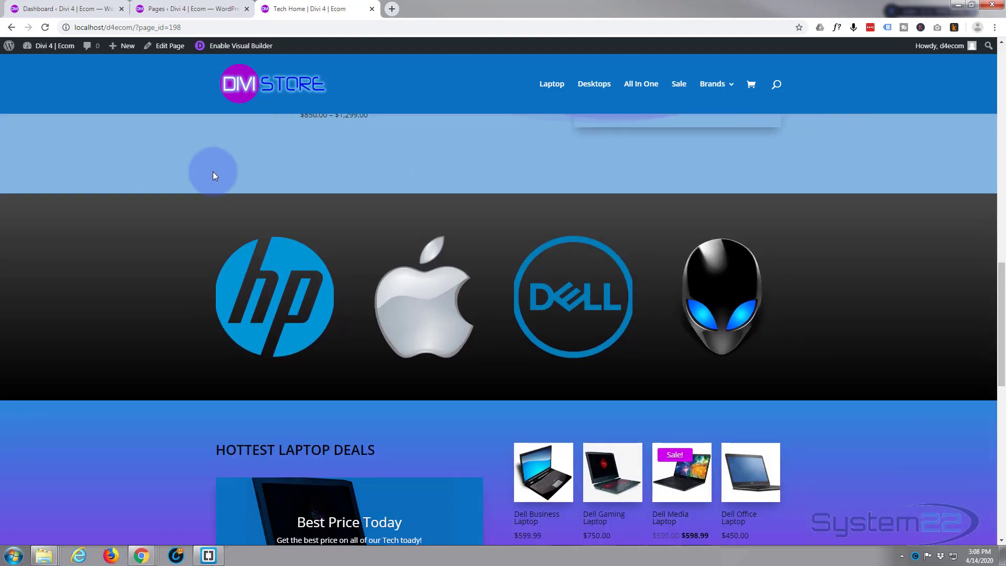
pyautogui.scroll(-9, 213, 171)
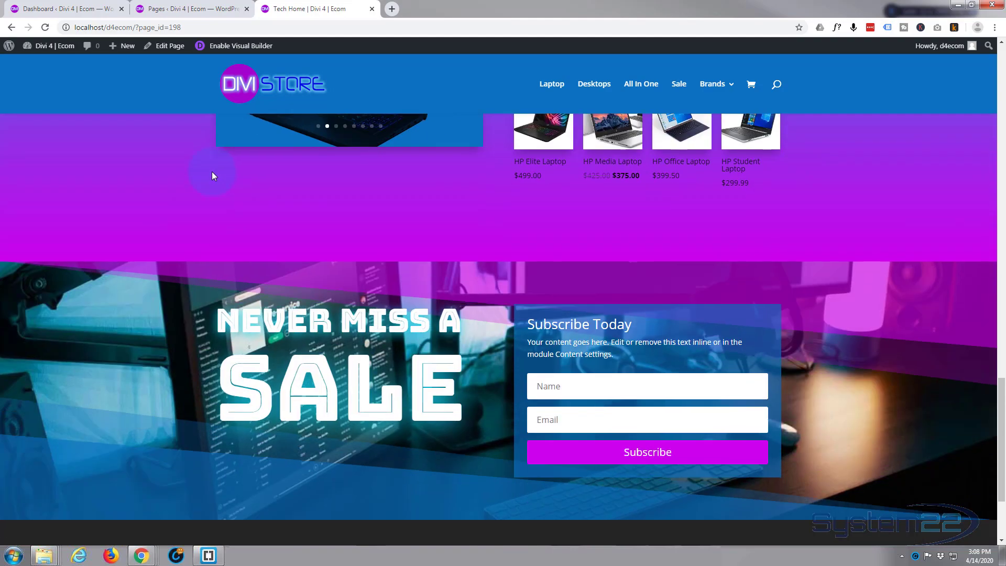
pyautogui.scroll(-3, 212, 171)
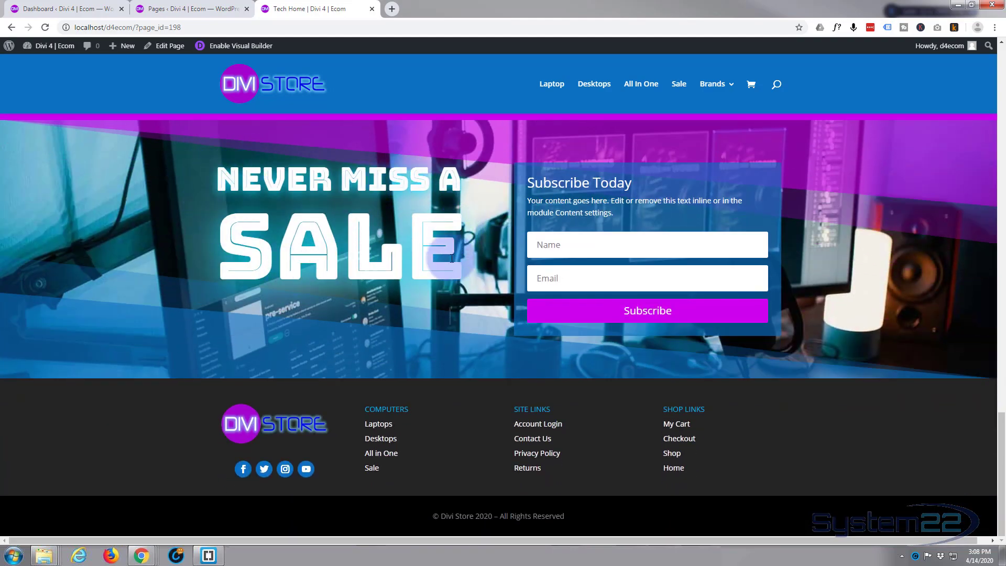
pyautogui.scroll(2, 576, 349)
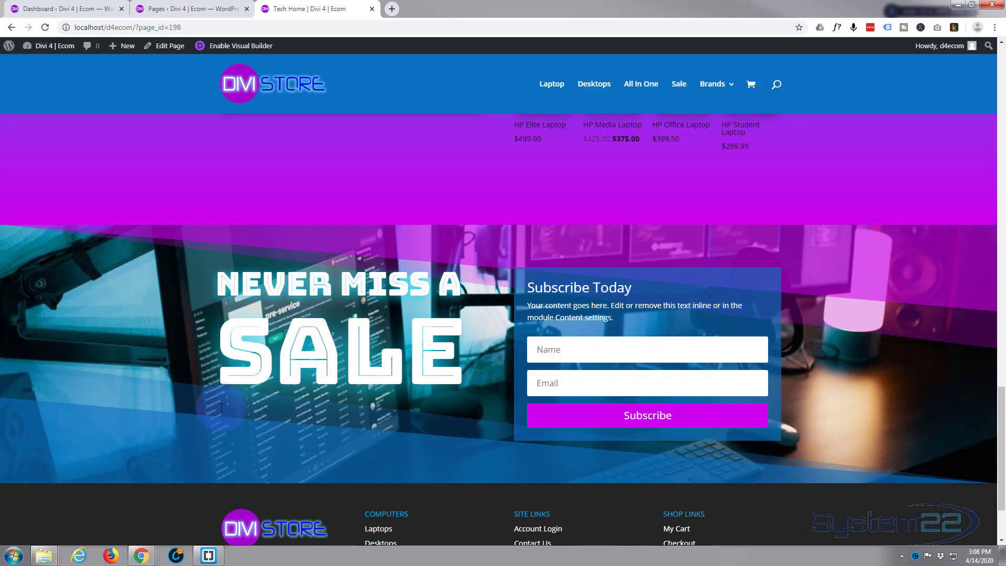
# Reopen the page in the visual builder and set the Never Miss a Sale text module's top padding to 50px
pyautogui.click(257, 47)
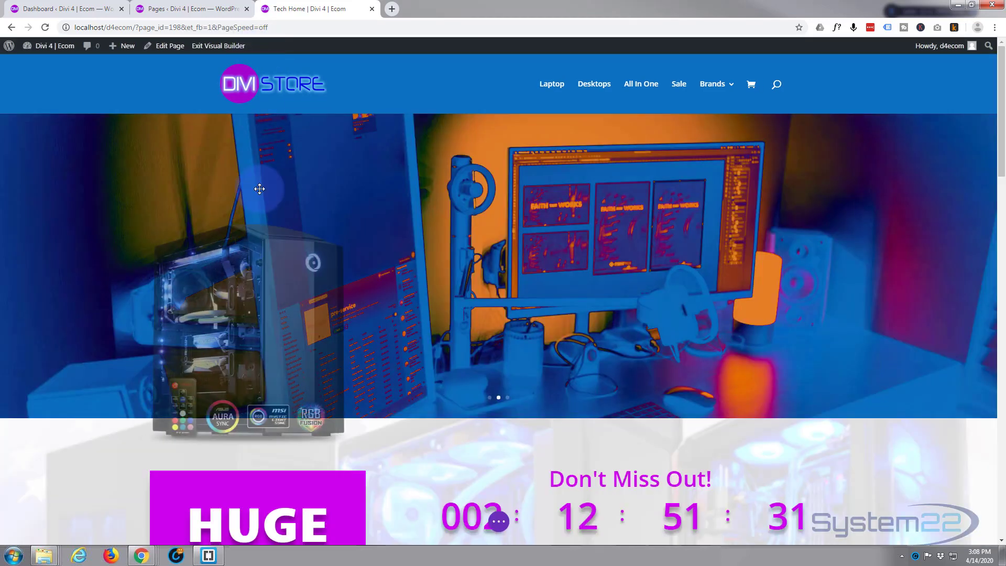
pyautogui.scroll(-15, 267, 459)
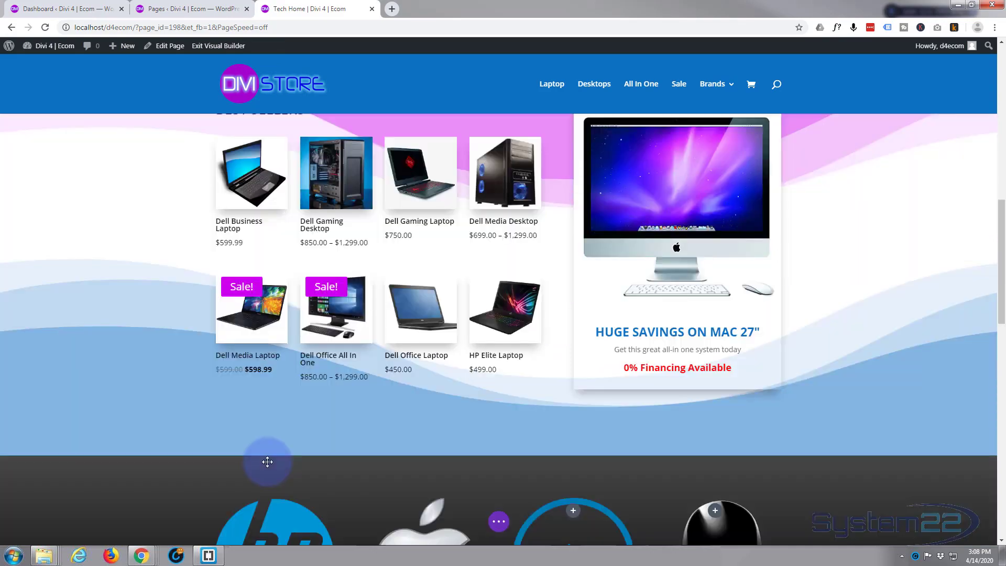
pyautogui.scroll(-10, 267, 461)
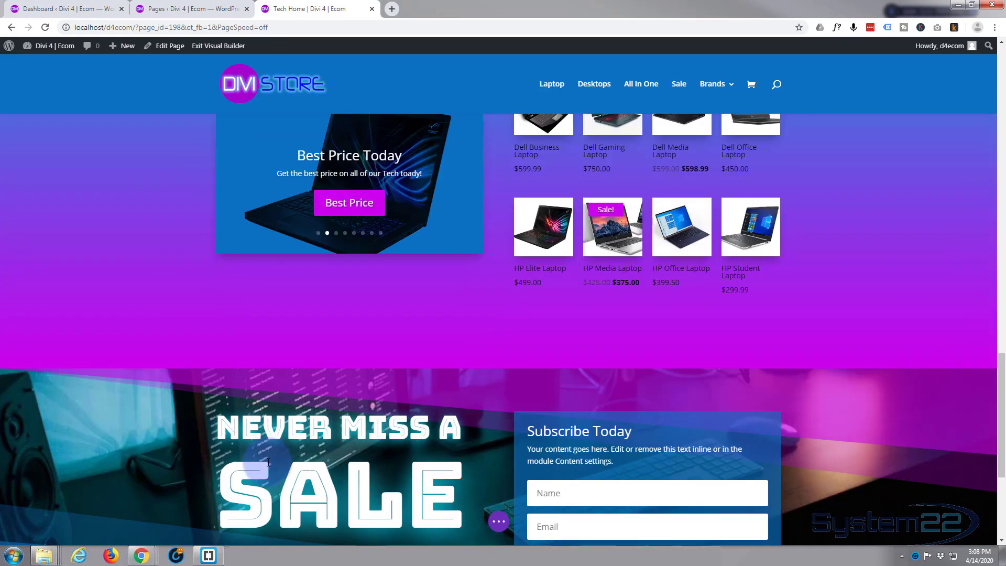
pyautogui.scroll(-2, 268, 461)
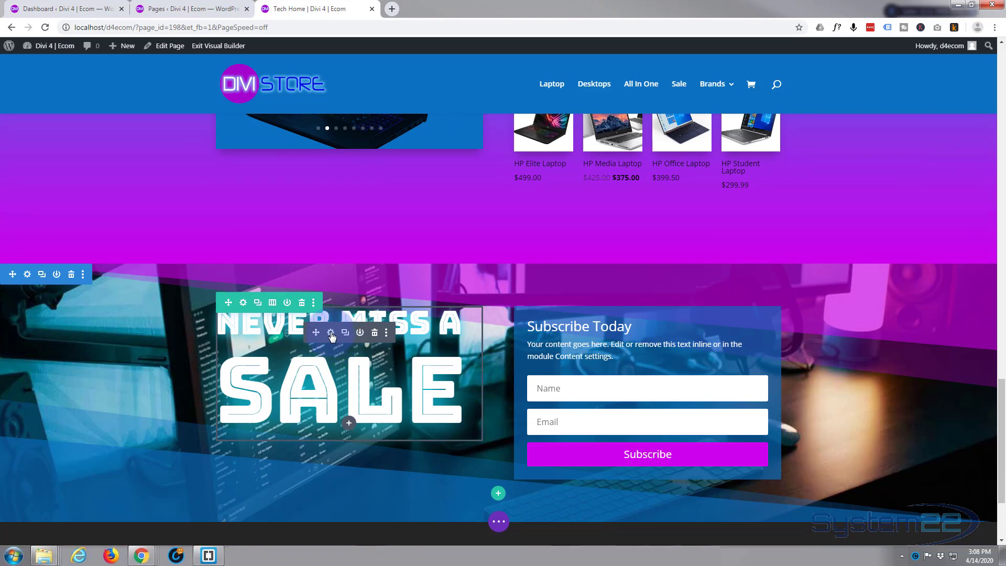
pyautogui.click(331, 333)
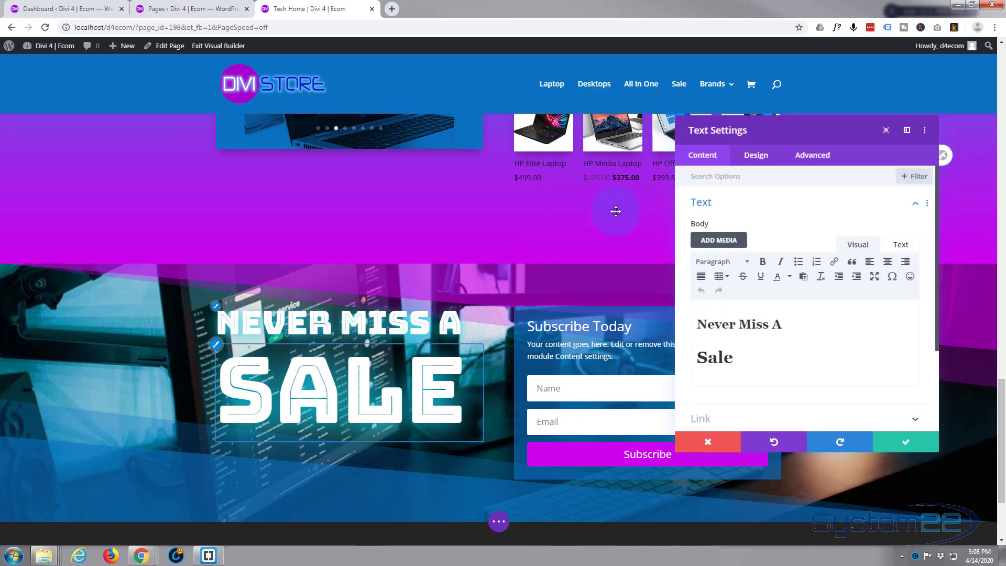
pyautogui.click(757, 155)
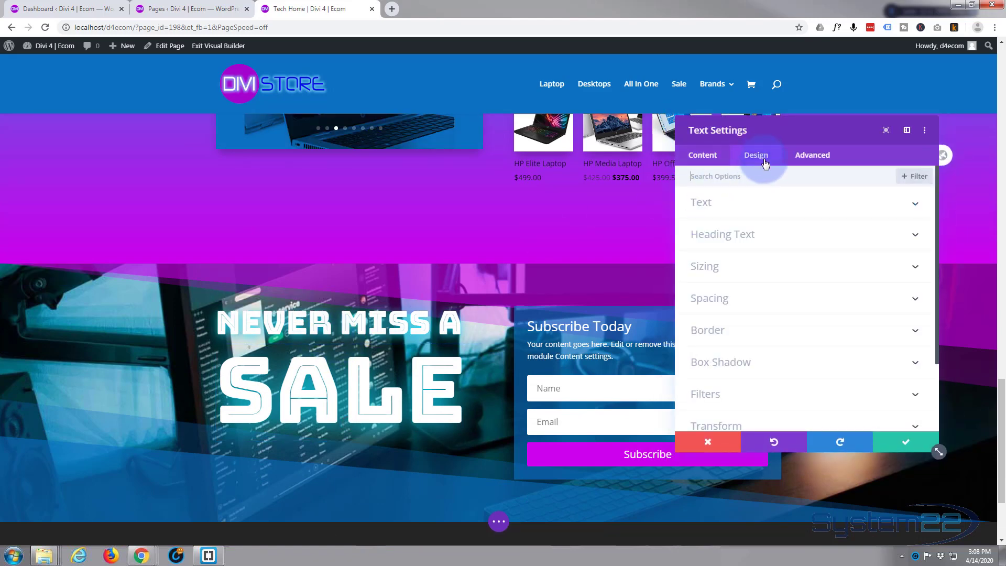
pyautogui.click(784, 294)
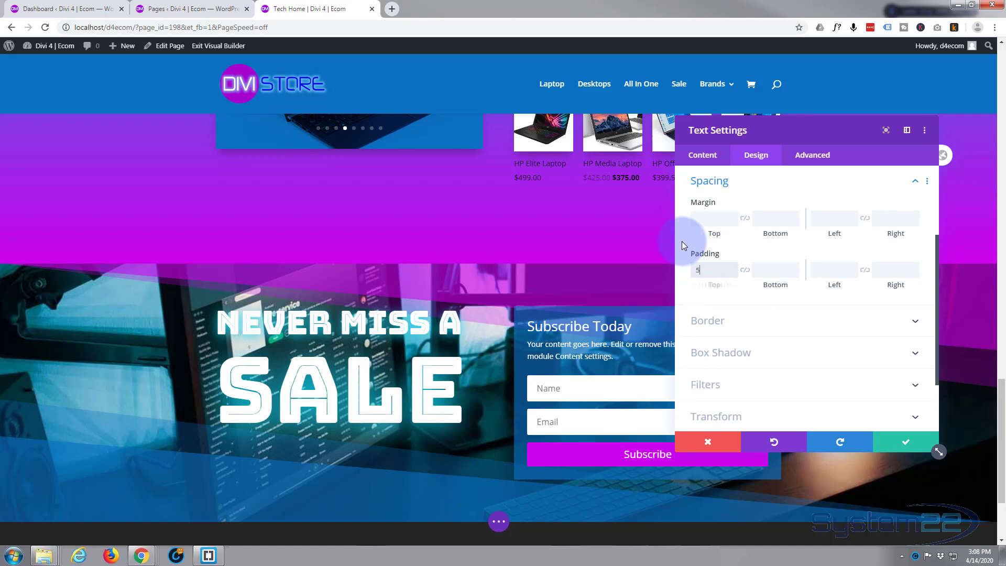
pyautogui.write('50px')
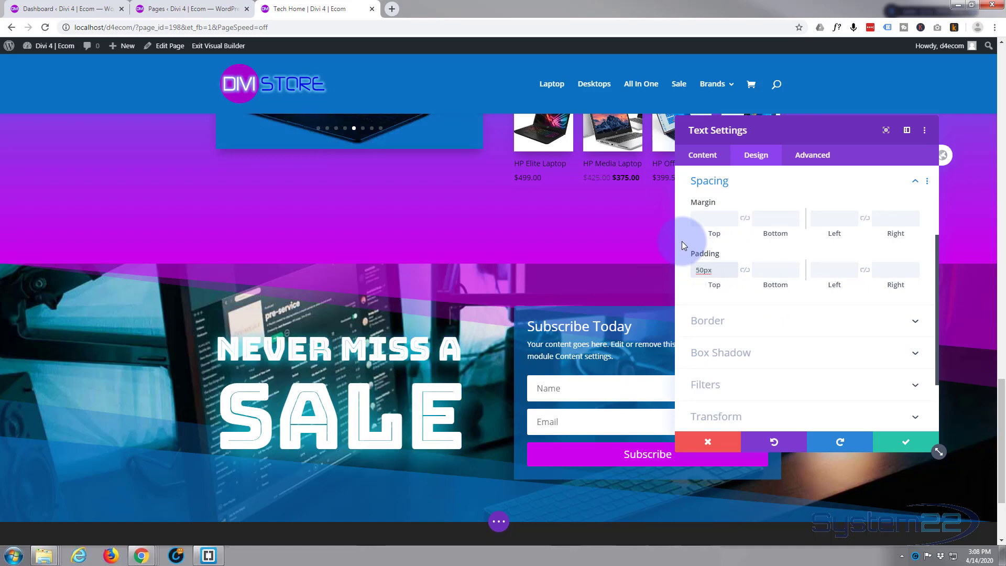
# Enable responsive values for the Never Miss A module's Heading 2 text size and check the heading in tablet and phone views
pyautogui.click(756, 154)
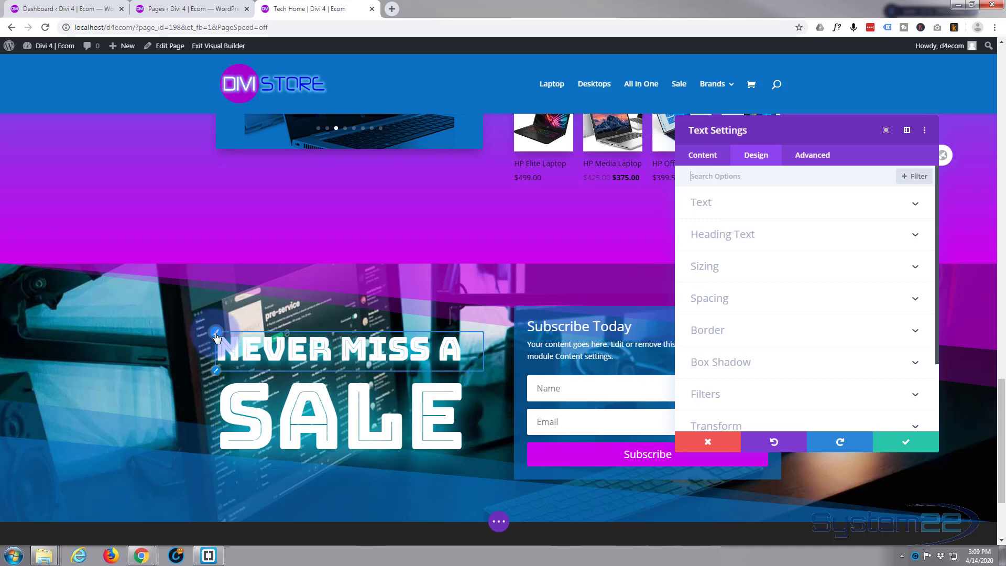
pyautogui.click(216, 336)
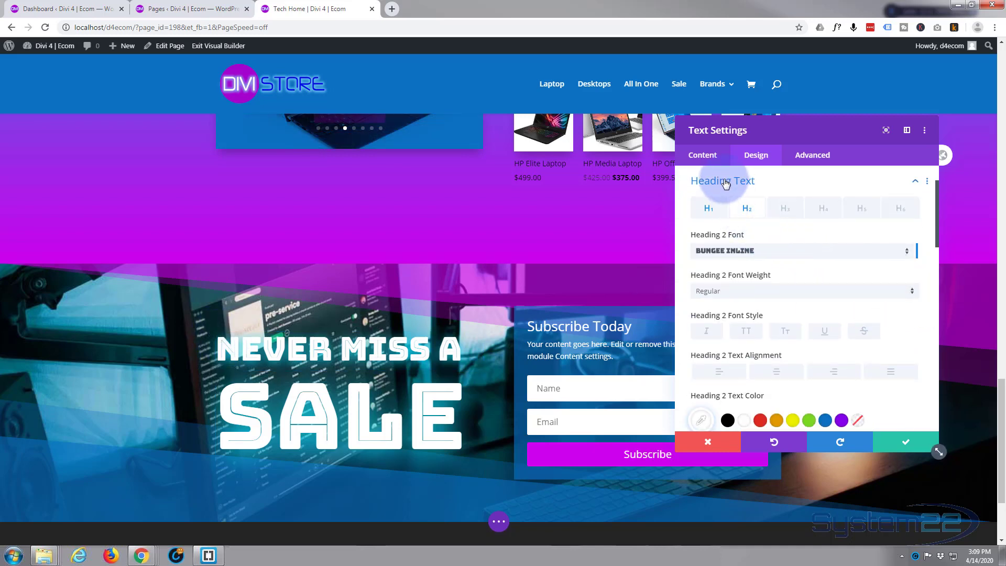
pyautogui.scroll(1, 747, 213)
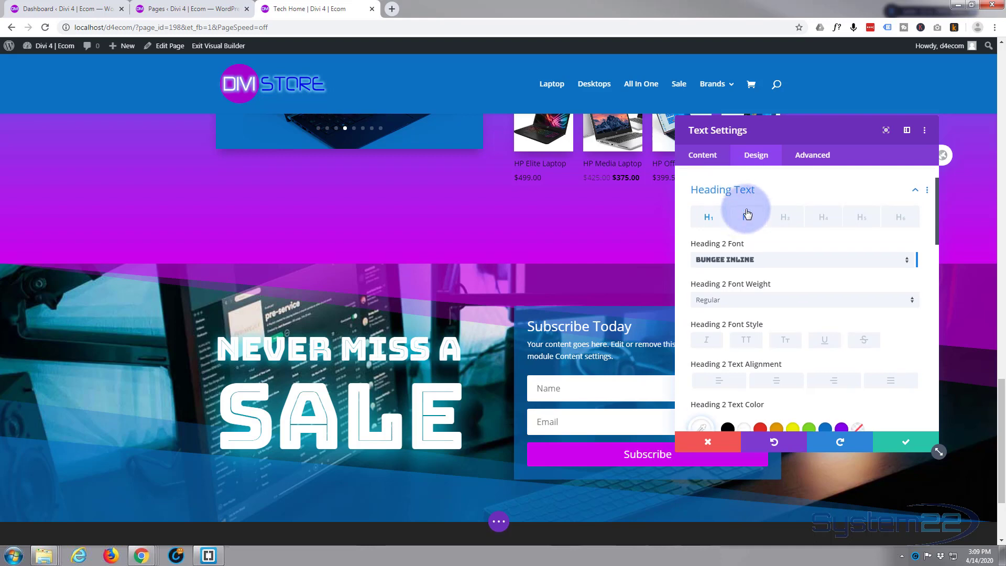
pyautogui.scroll(2, 747, 214)
pyautogui.scroll(-5, 743, 238)
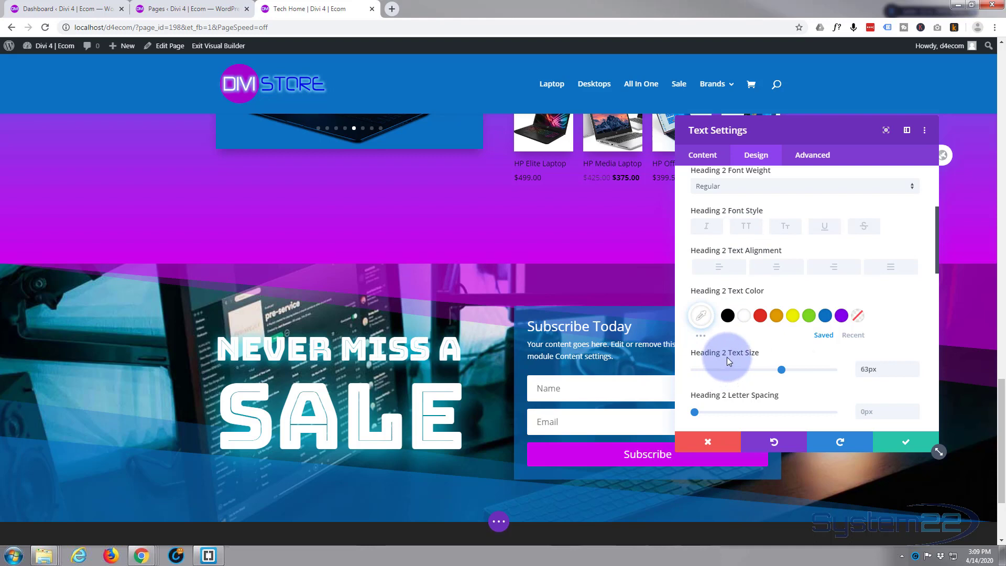
pyautogui.moveTo(727, 357)
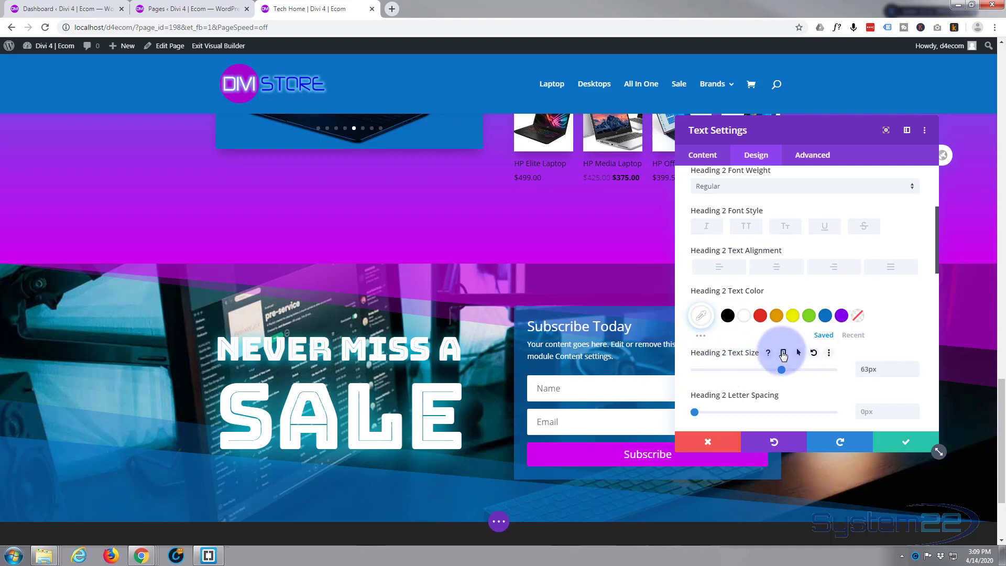
pyautogui.click(784, 354)
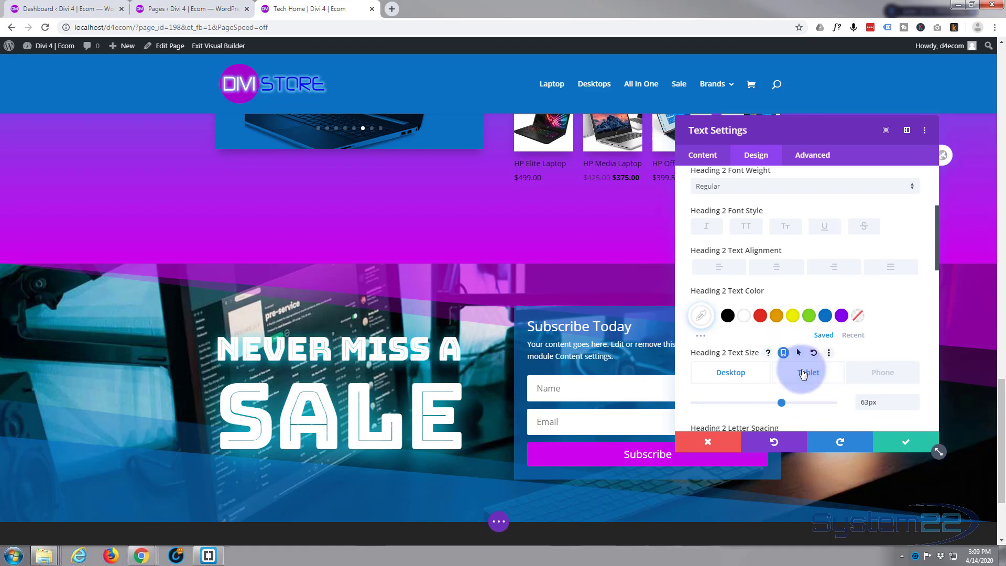
pyautogui.click(804, 373)
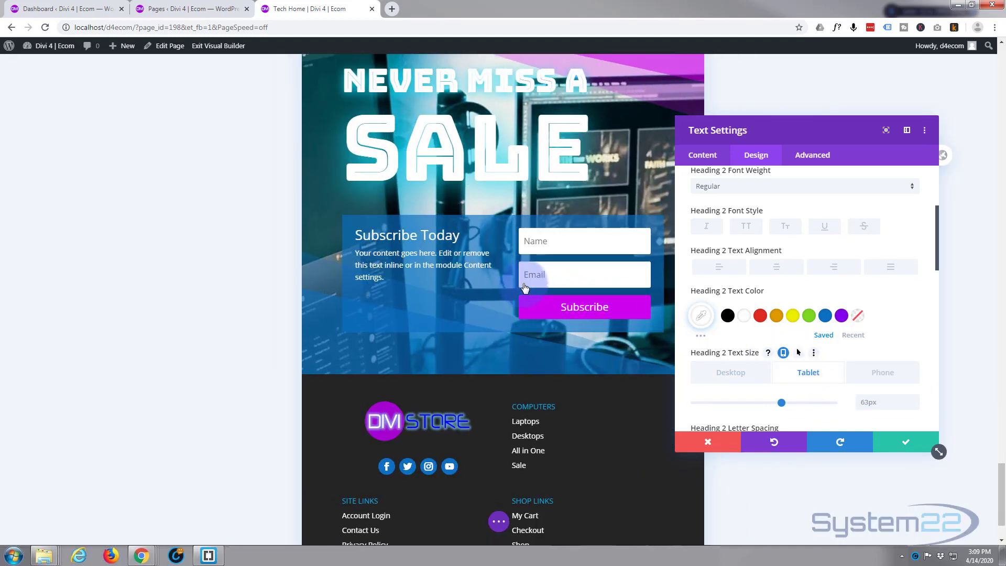
pyautogui.scroll(2, 524, 281)
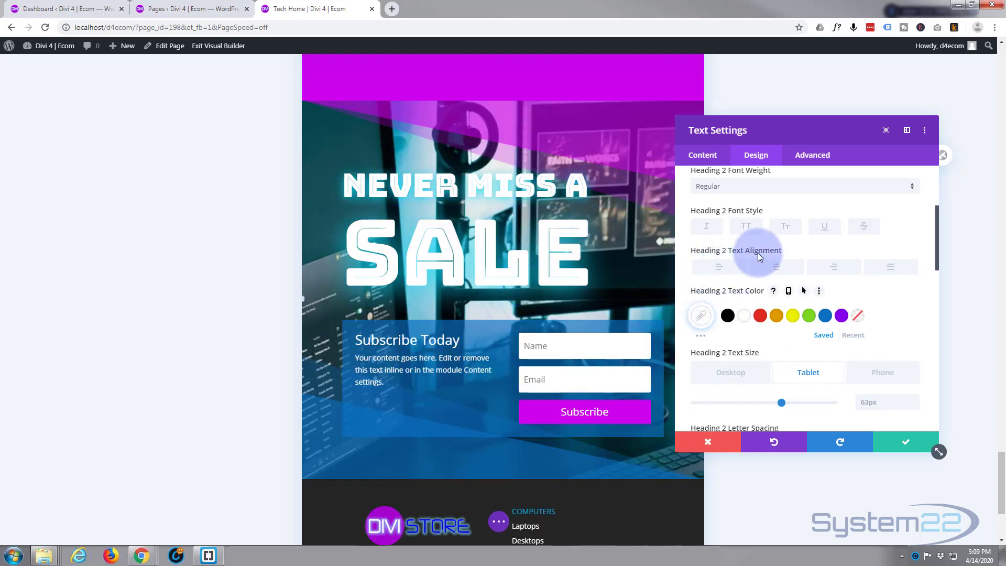
pyautogui.click(884, 380)
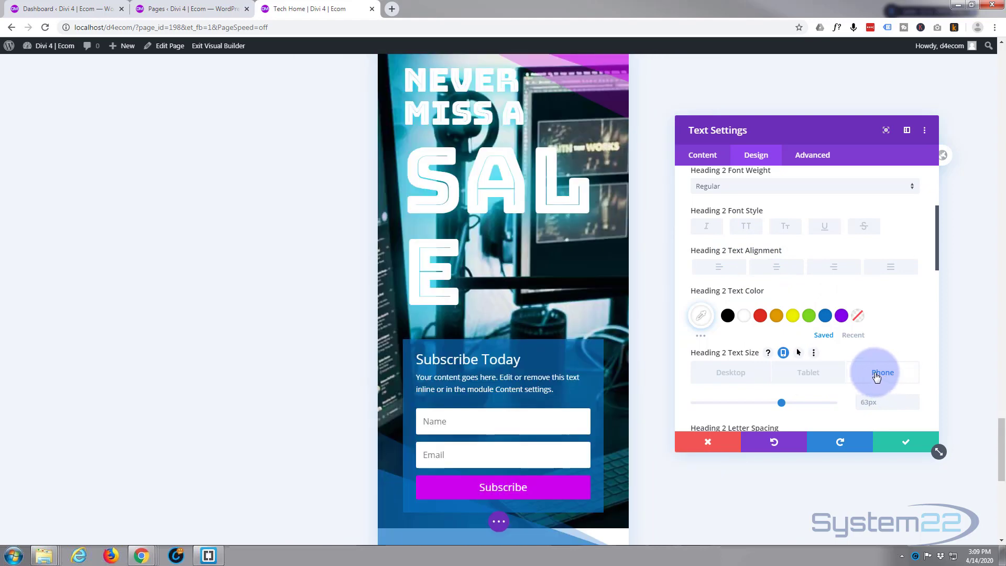
# Set the SALE heading's phone text size to 138px so the word fits on one line
pyautogui.click(501, 193)
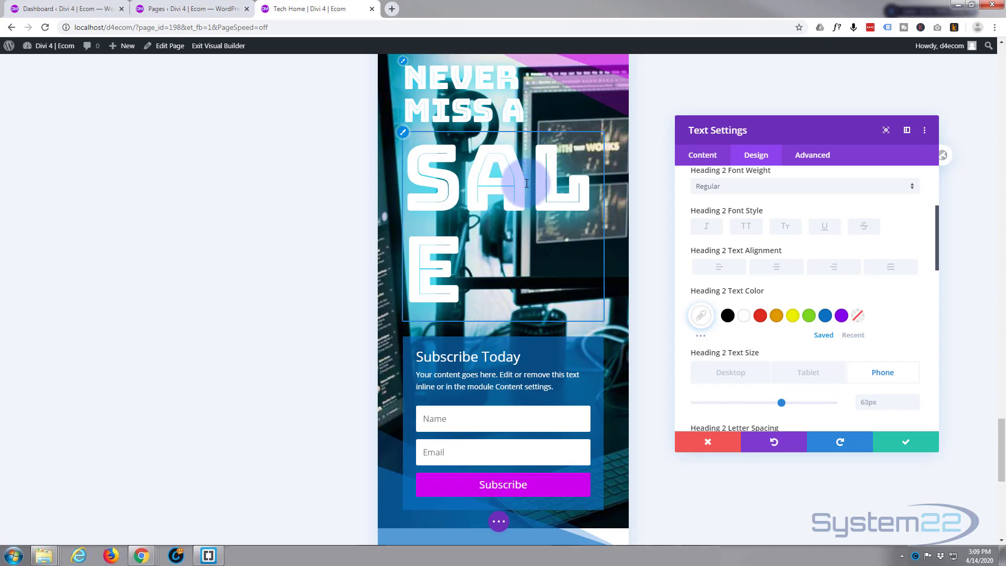
pyautogui.click(405, 138)
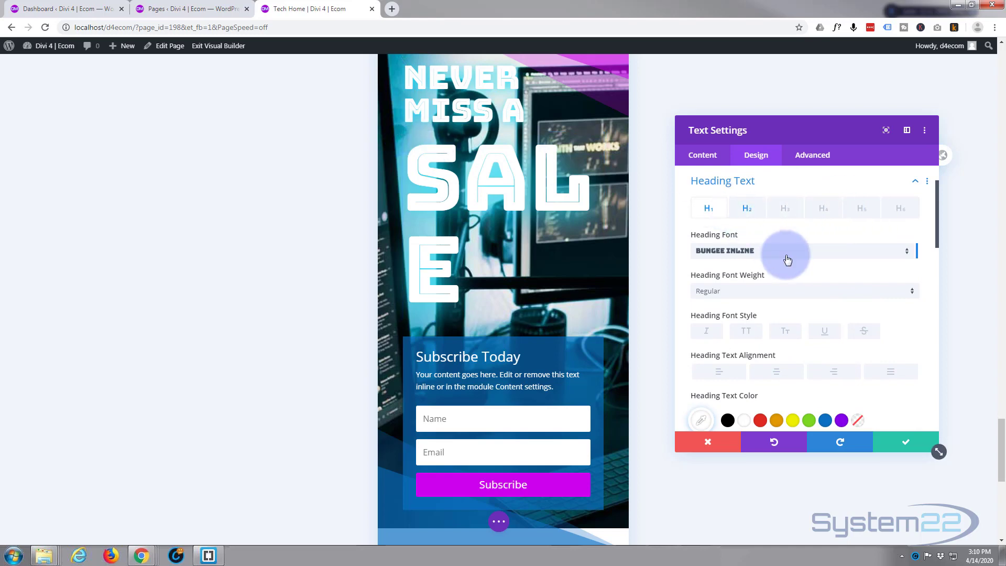
pyautogui.scroll(-4, 789, 259)
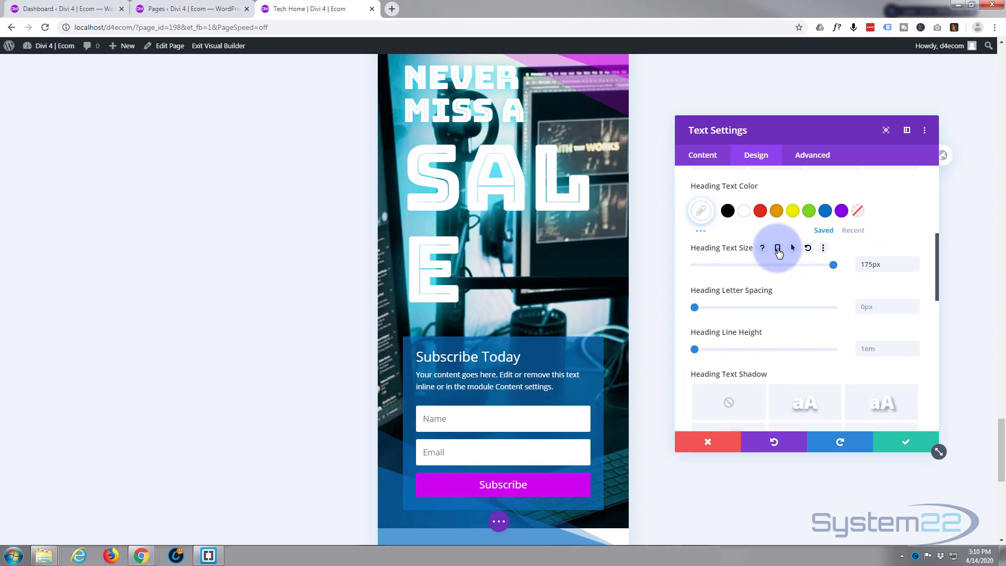
pyautogui.click(778, 250)
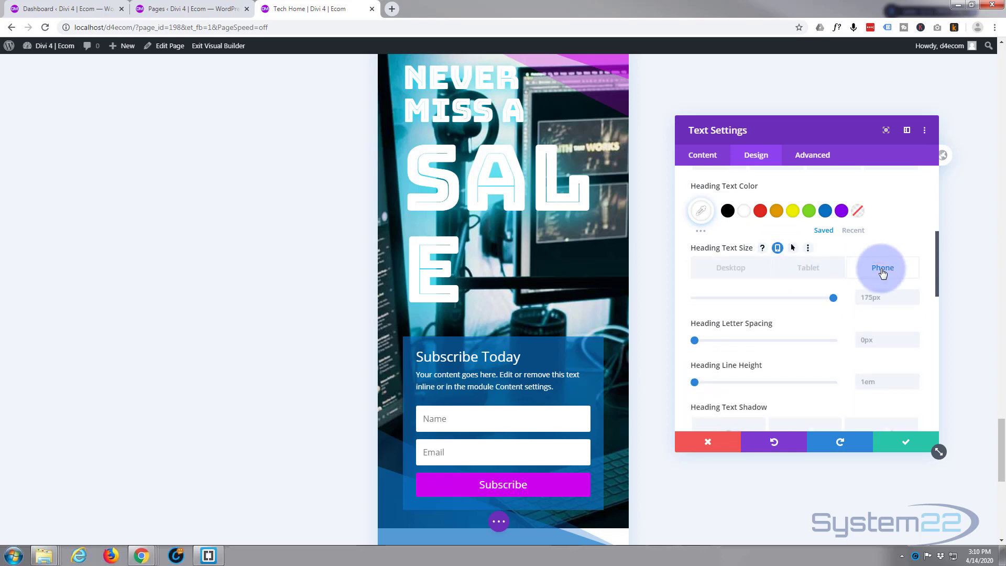
pyautogui.moveTo(835, 296); pyautogui.dragTo(793, 300)
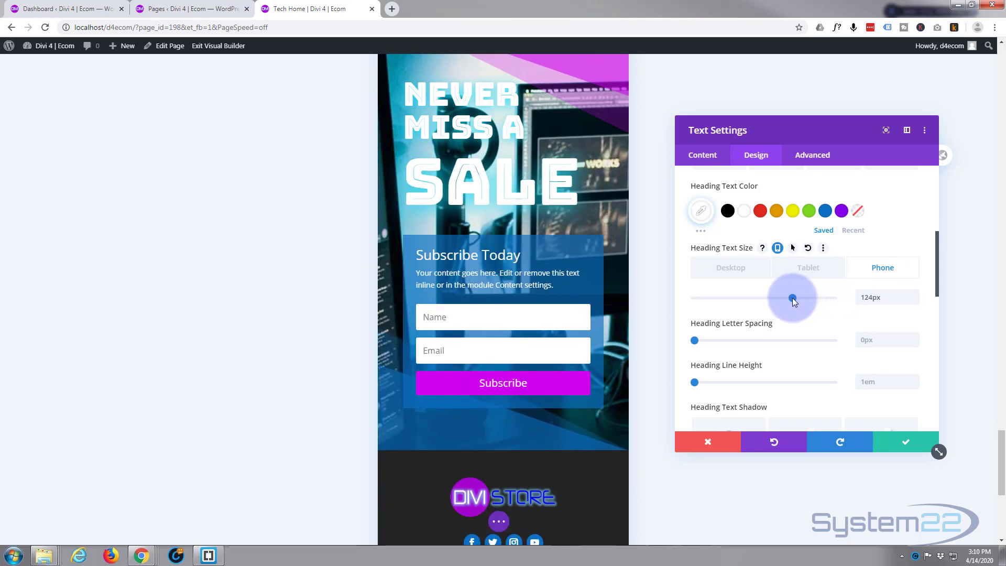
pyautogui.moveTo(794, 298); pyautogui.dragTo(804, 297)
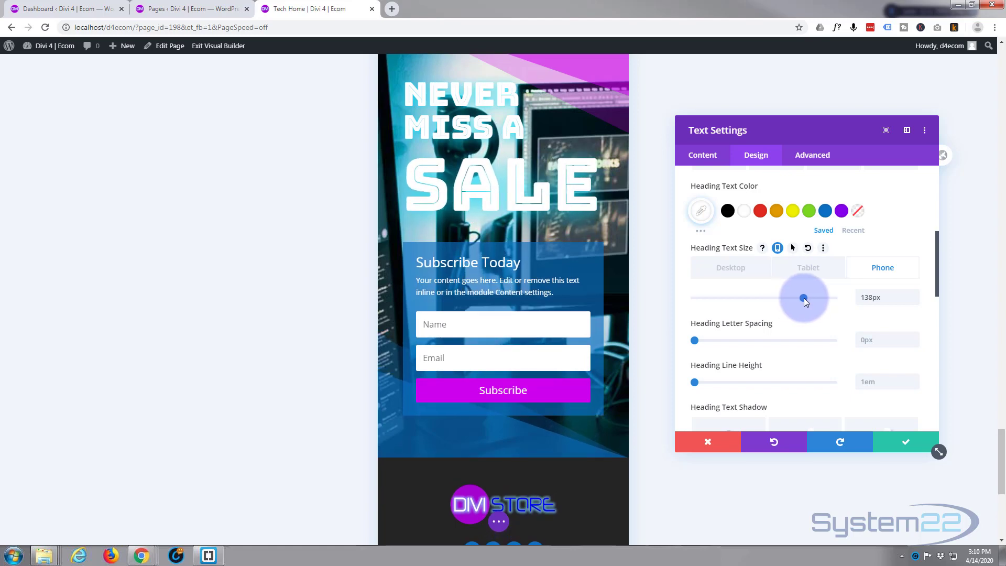
# Check the SALE heading in tablet and desktop views and save the text module's settings
pyautogui.click(807, 268)
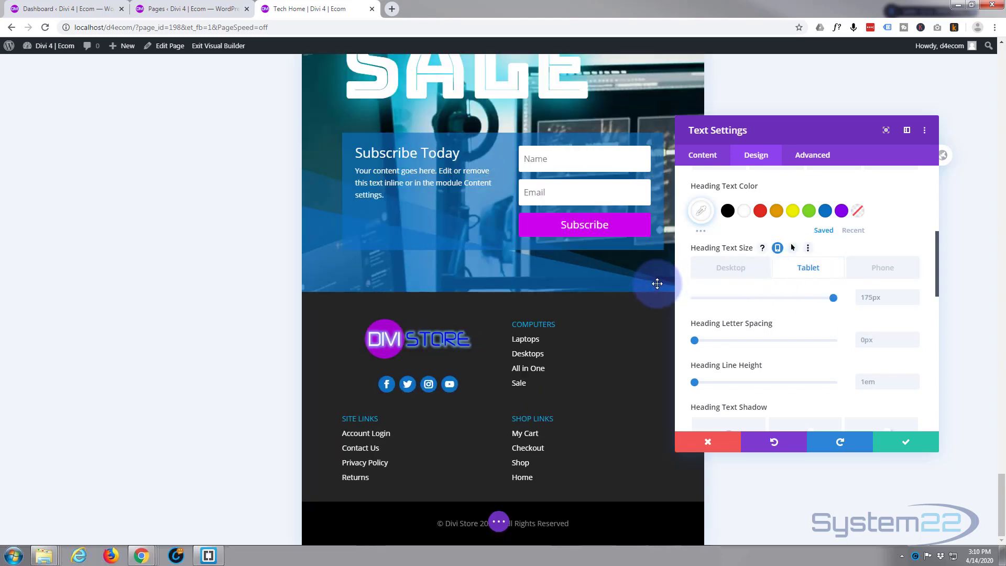
pyautogui.scroll(6, 657, 283)
pyautogui.scroll(-1, 657, 283)
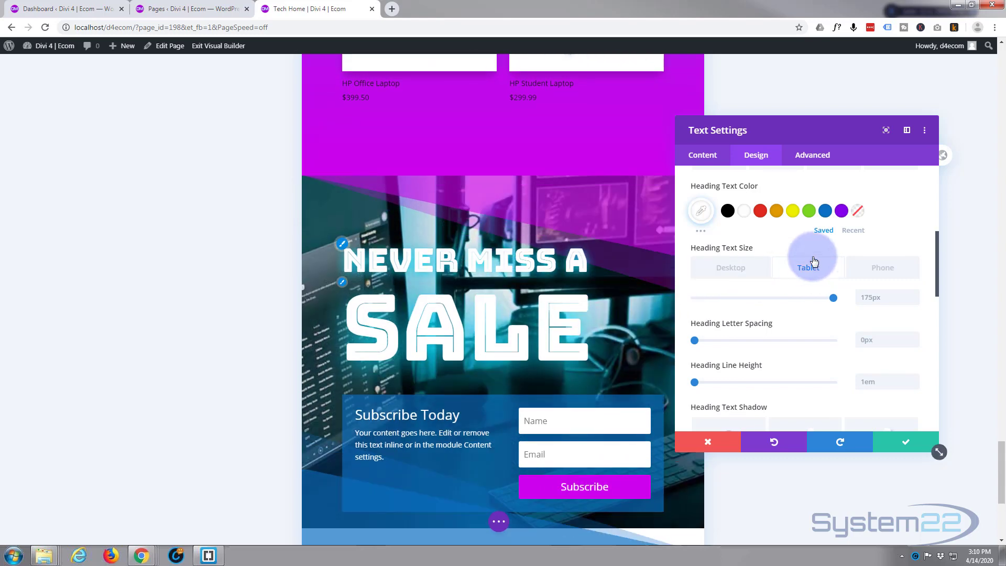
pyautogui.click(722, 270)
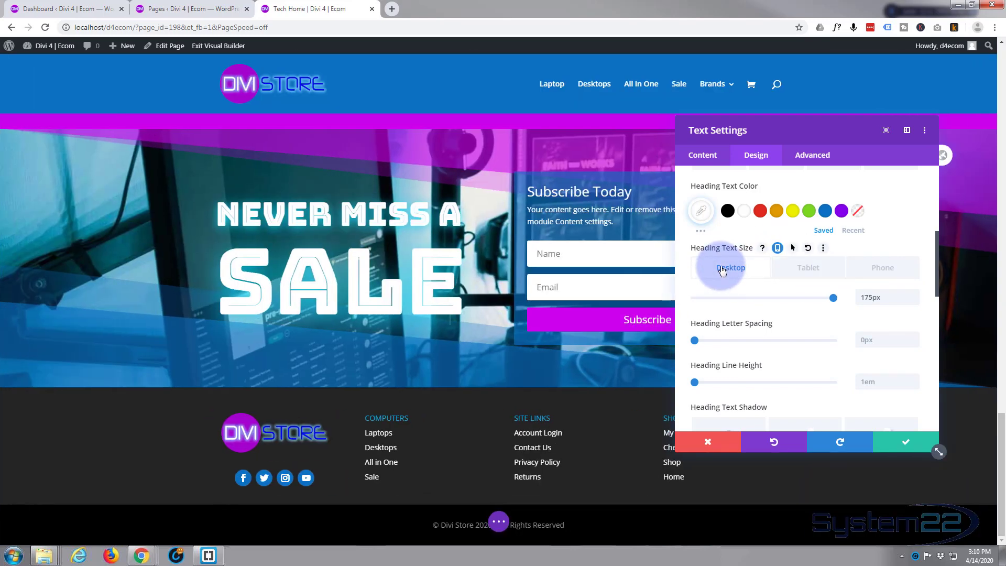
pyautogui.click(906, 442)
# Save the page as a draft and exit the visual builder
pyautogui.click(499, 521)
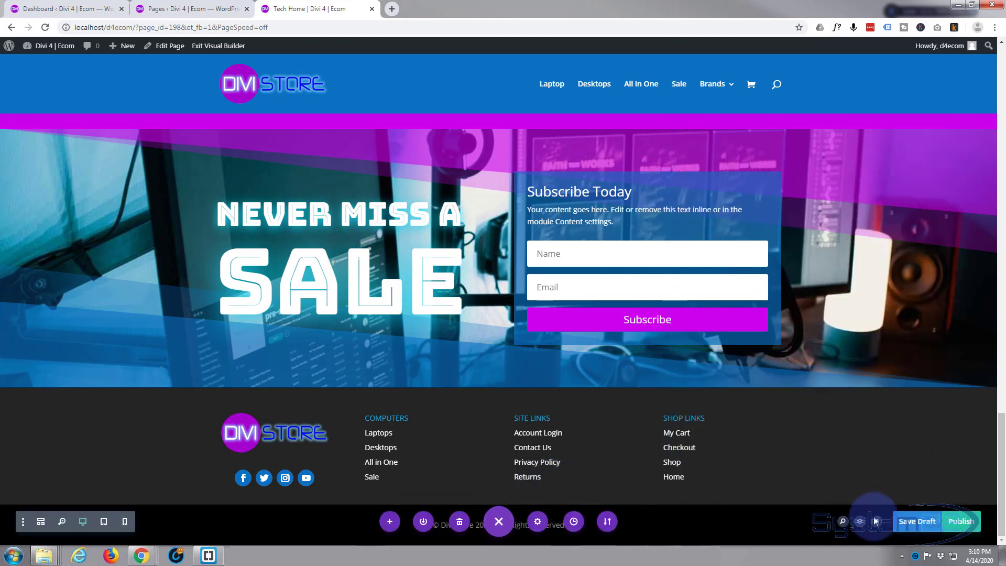
pyautogui.click(923, 524)
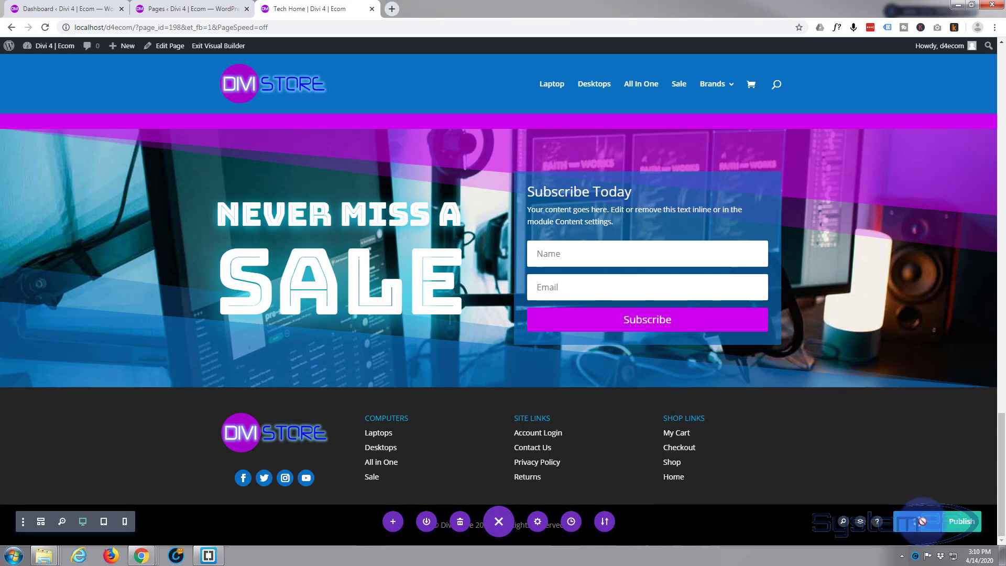
pyautogui.click(217, 47)
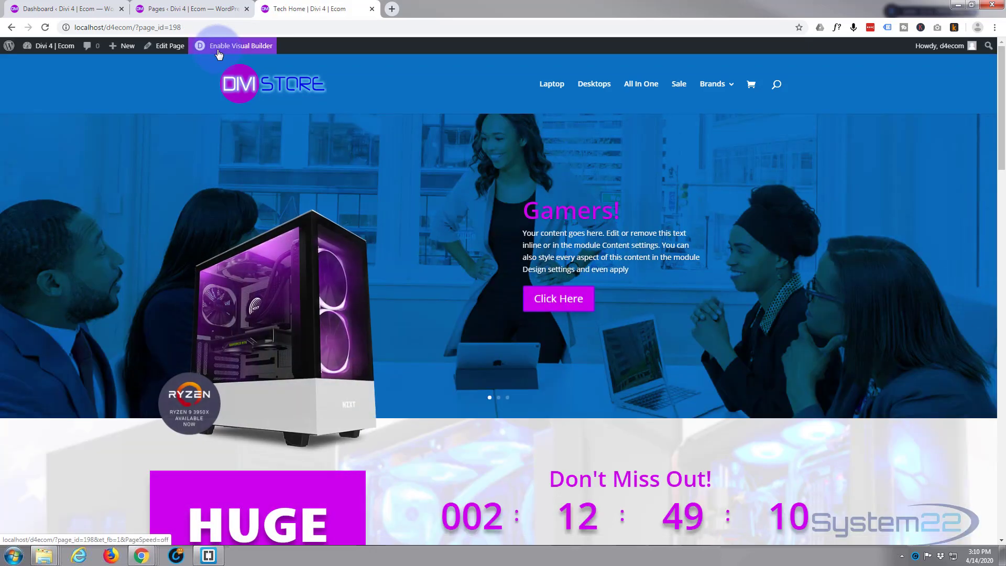
# Examine the Never Miss a Sale section's parallax background, dividers, headings and opt-in form on the front-end page
pyautogui.scroll(-13, 194, 207)
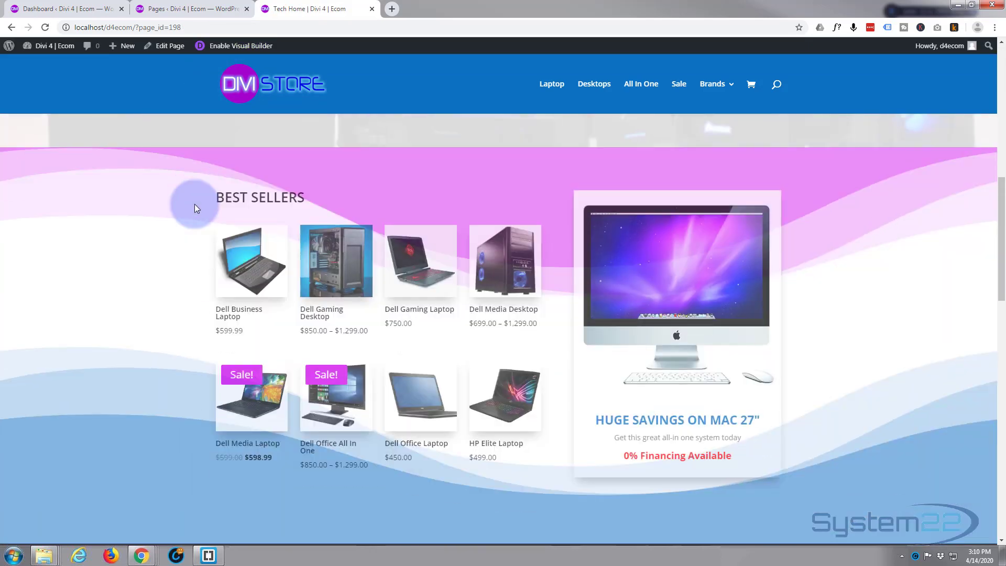
pyautogui.scroll(-12, 195, 207)
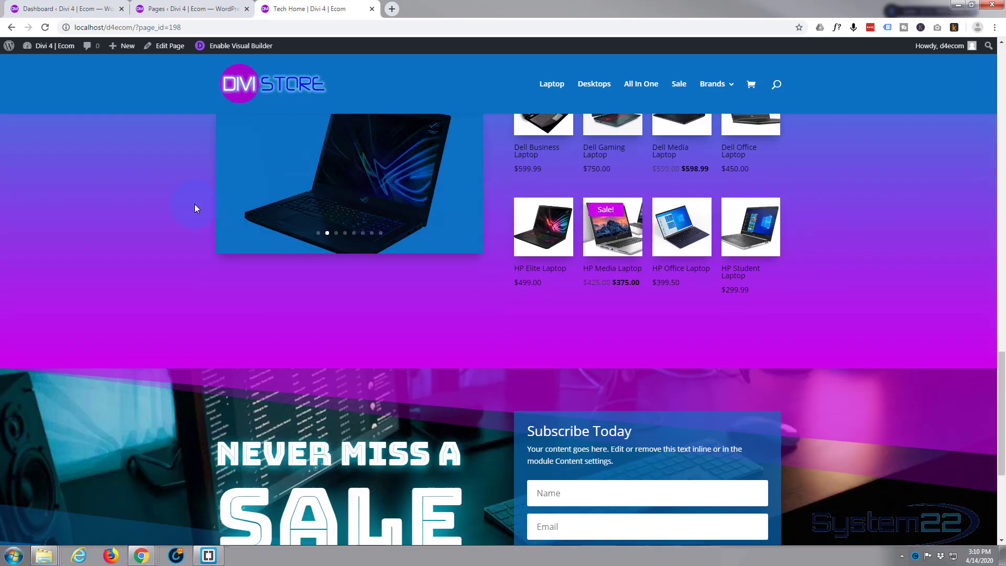
pyautogui.scroll(-2, 195, 208)
pyautogui.scroll(2, 167, 208)
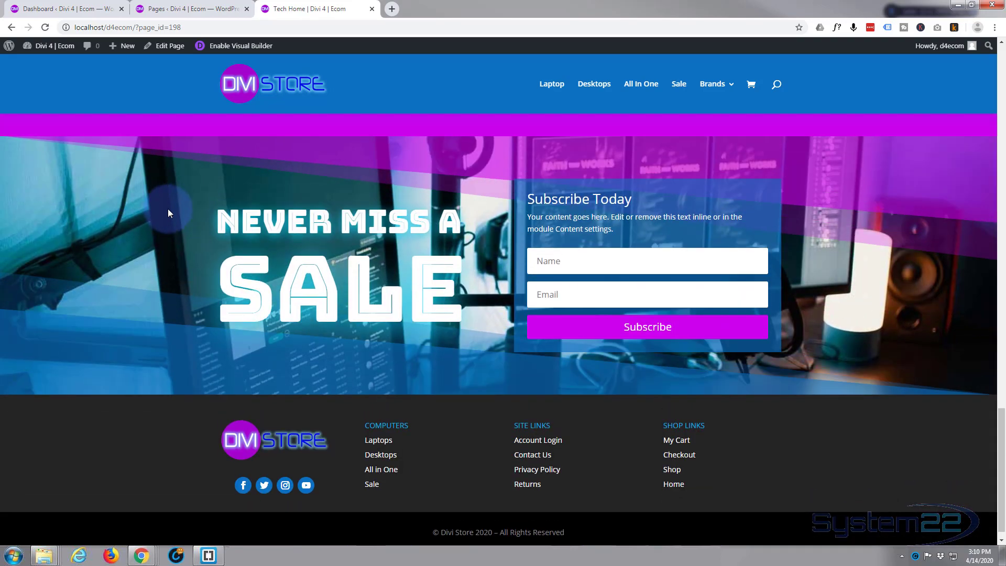
pyautogui.scroll(-3, 168, 208)
pyautogui.scroll(3, 168, 209)
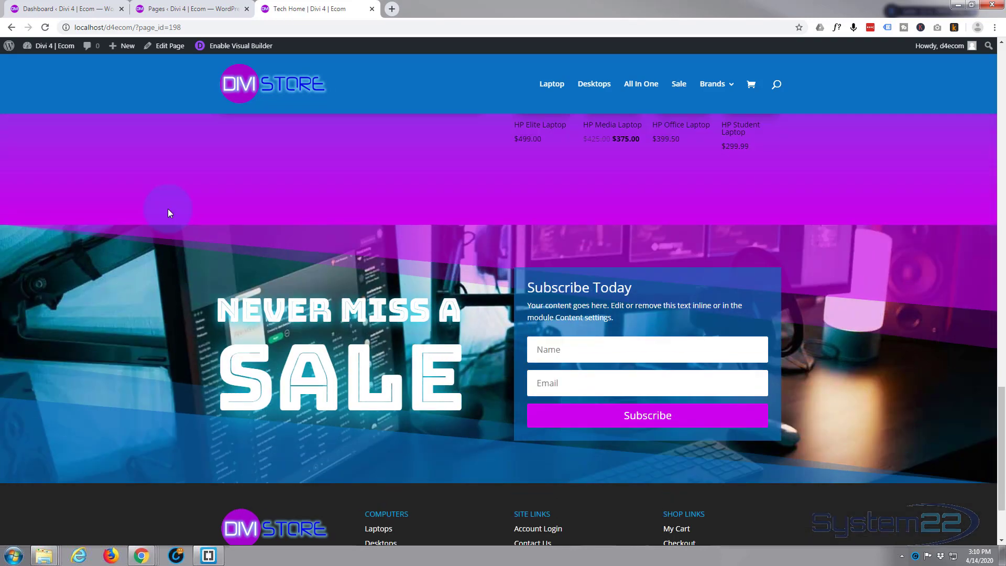
pyautogui.scroll(-2, 168, 209)
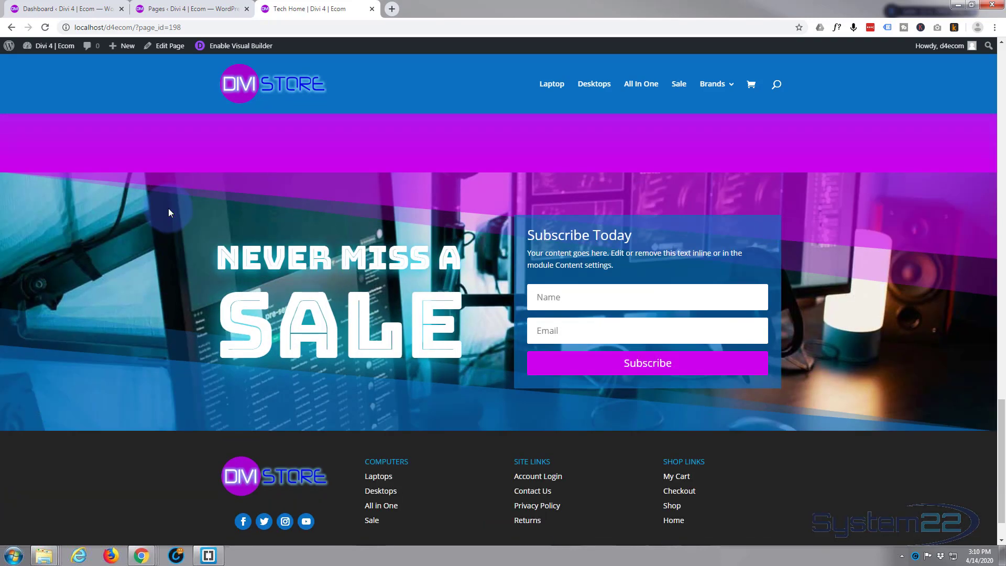
pyautogui.scroll(2, 168, 208)
pyautogui.scroll(-1, 168, 209)
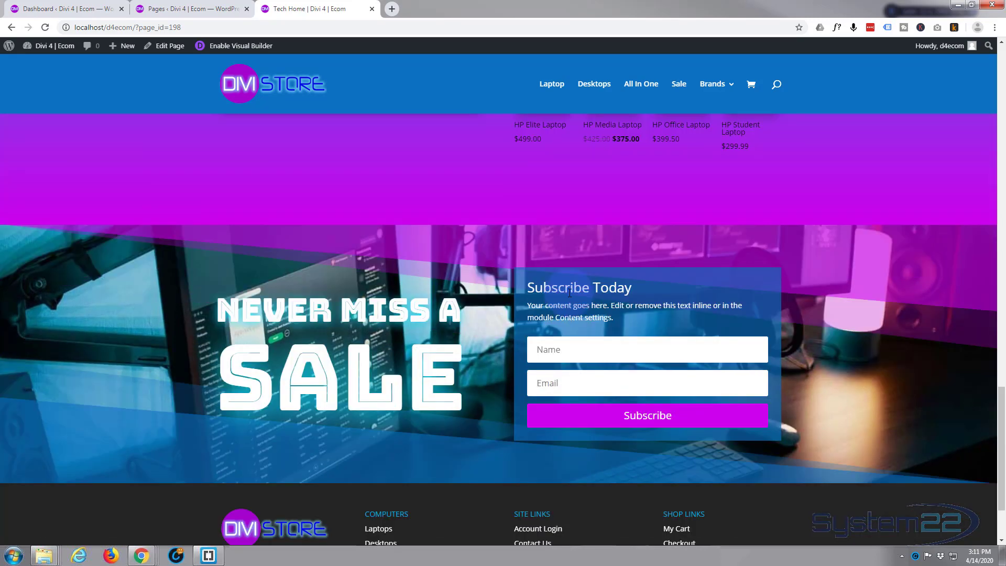